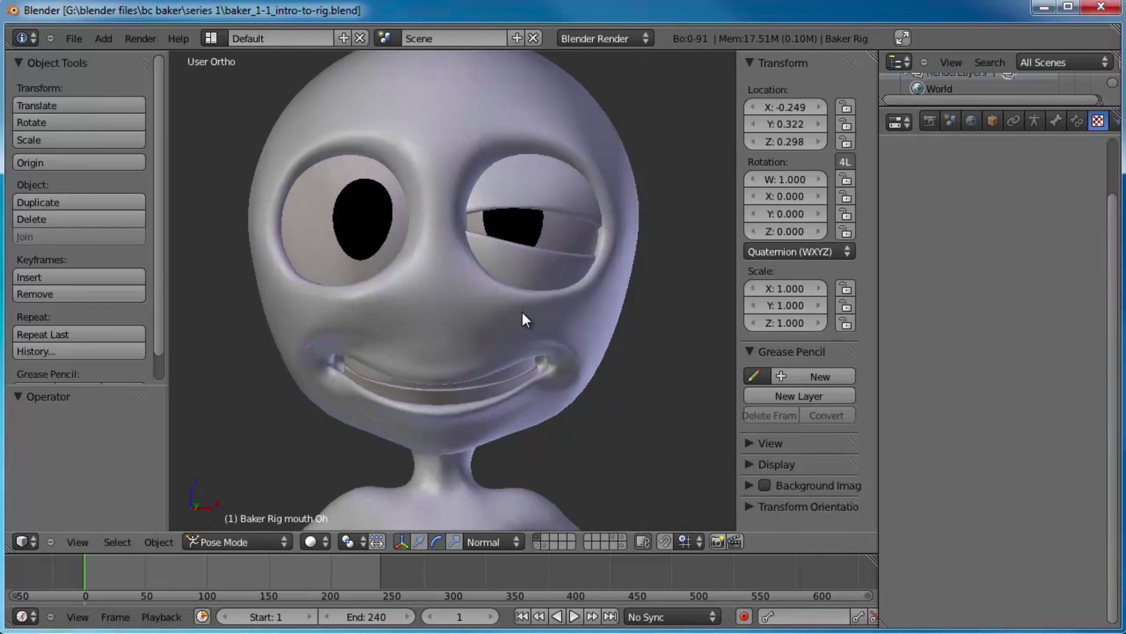
Show the full character from the front and additionally display the scene layer that holds its rig controls
key("KP_1")
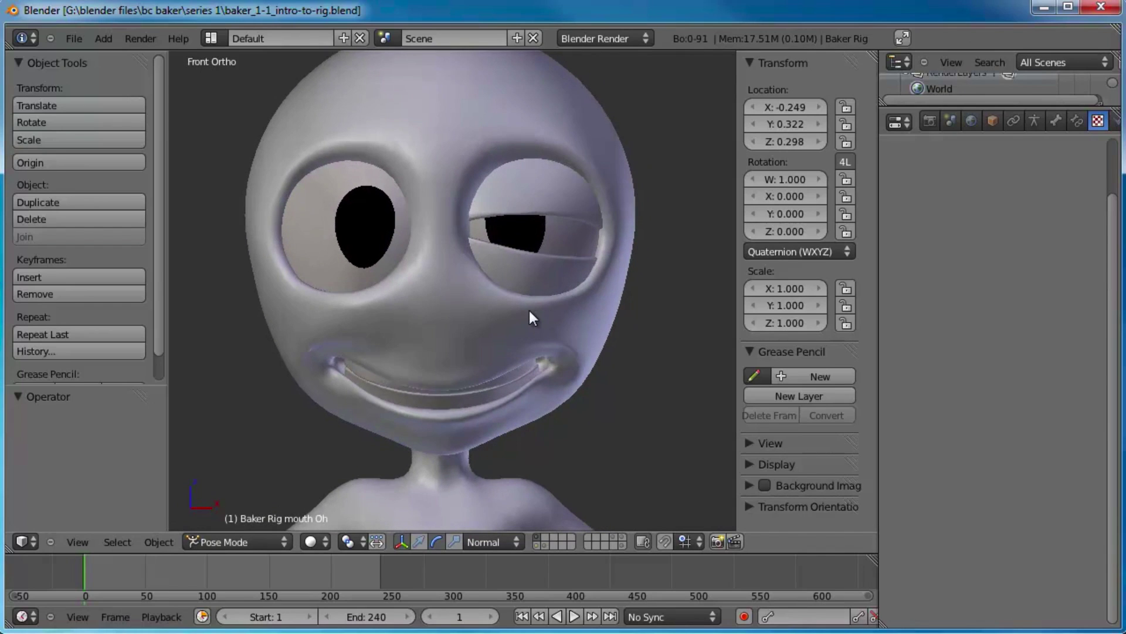
scroll(494, 416, "down", 4)
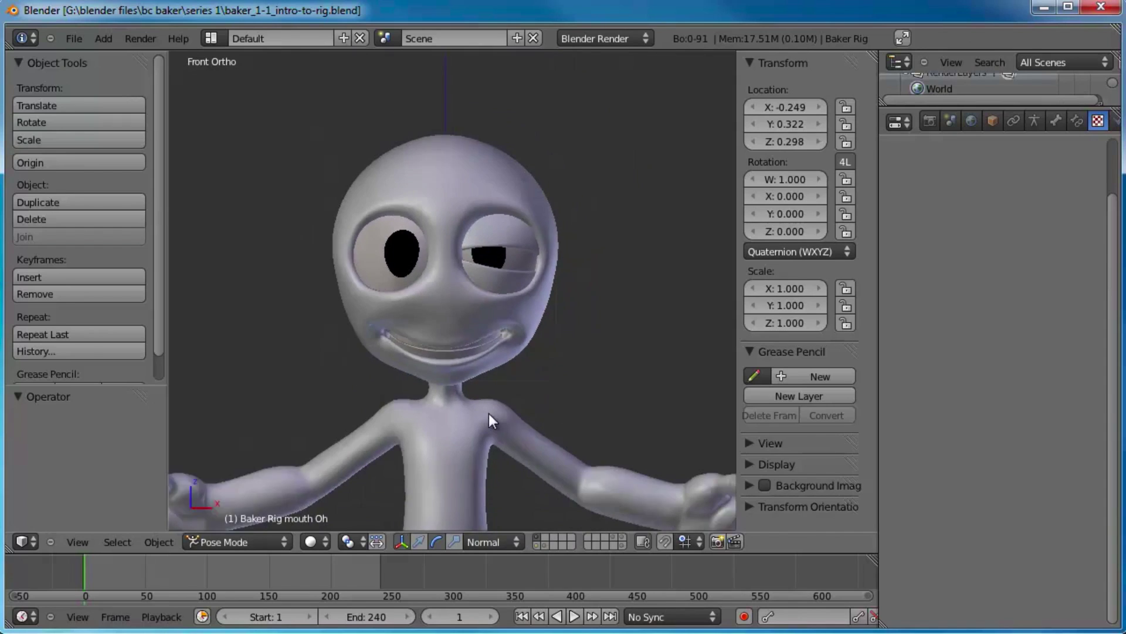
middle_click_drag(494, 402, 482, 303, "shift")
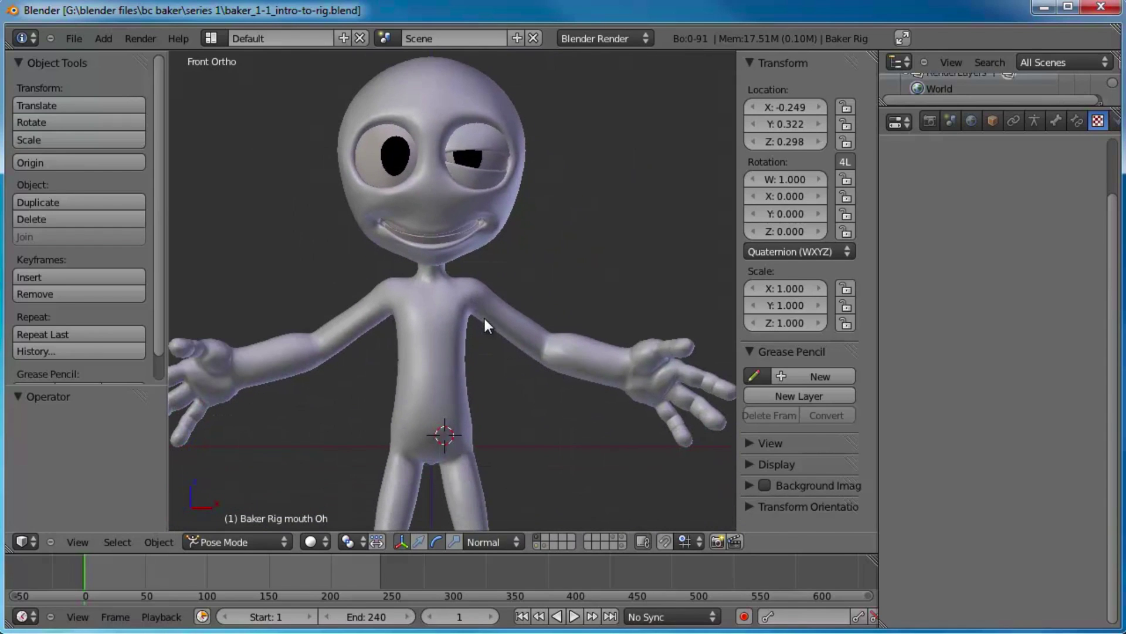
left_click(537, 546, "shift")
Try moving the middle, left and right brow controls on the face, cancelling each move
scroll(422, 221, "up", 1)
middle_click_drag(422, 221, 433, 394, "shift")
scroll(453, 310, "up", 3)
scroll(445, 336, "up", 1)
right_click(466, 222)
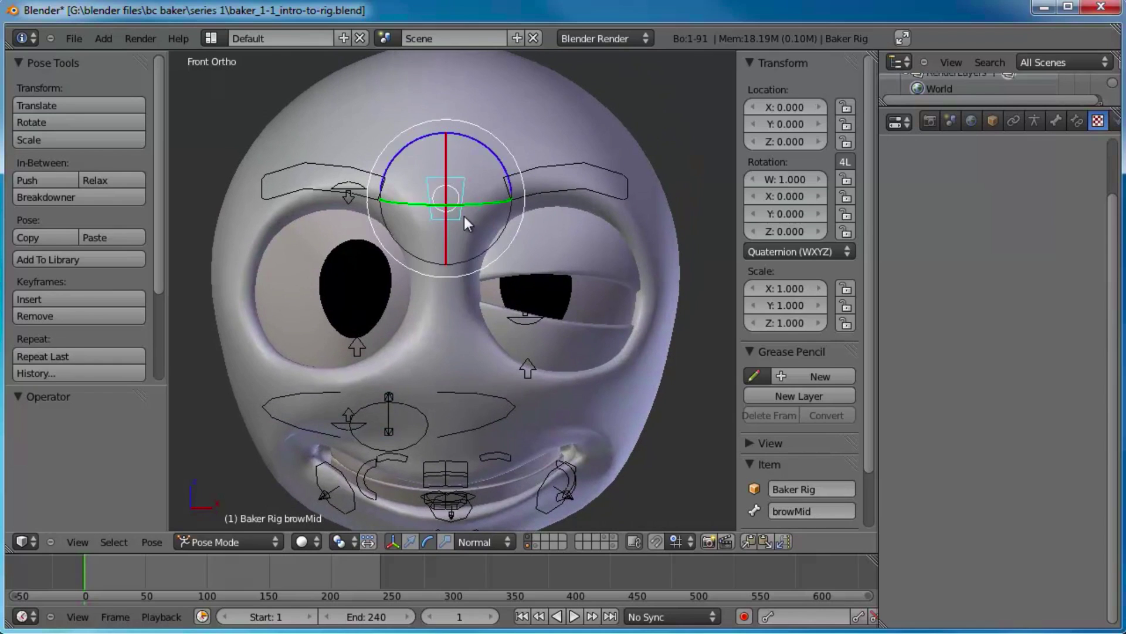
key("g")
right_click(492, 331)
right_click(574, 171)
key("g")
right_click(572, 196)
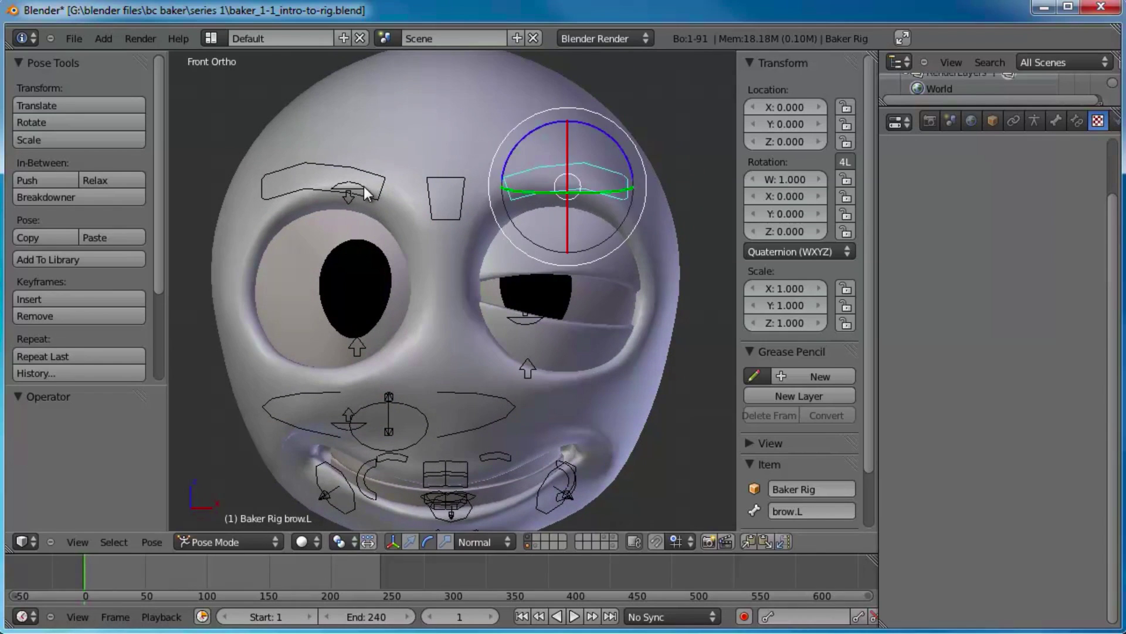
right_click(378, 189)
right_click(381, 184)
key("g")
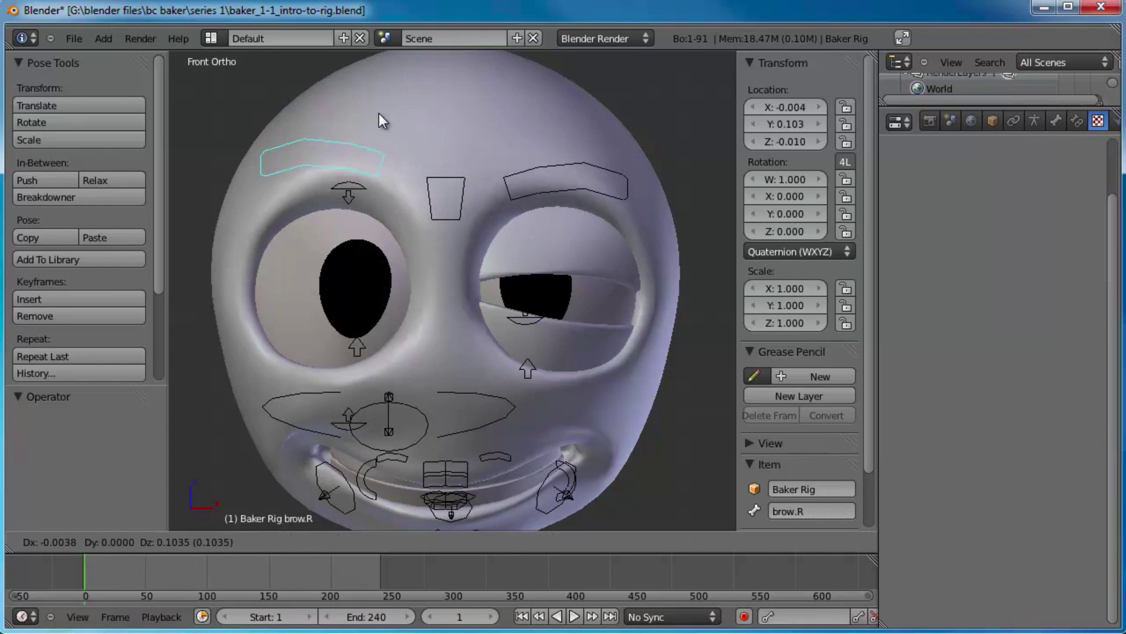
right_click(409, 185)
Open the Baker Rig's armature settings and additionally display the first bone layer with the body controls
scroll(499, 267, "down", 4)
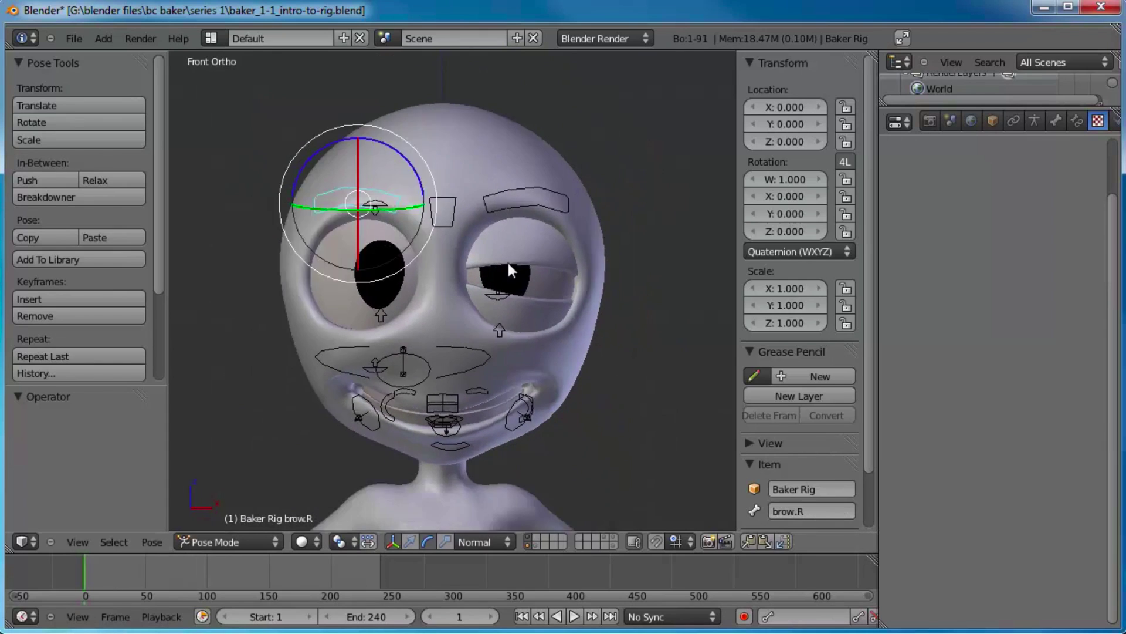
scroll(555, 335, "down", 2)
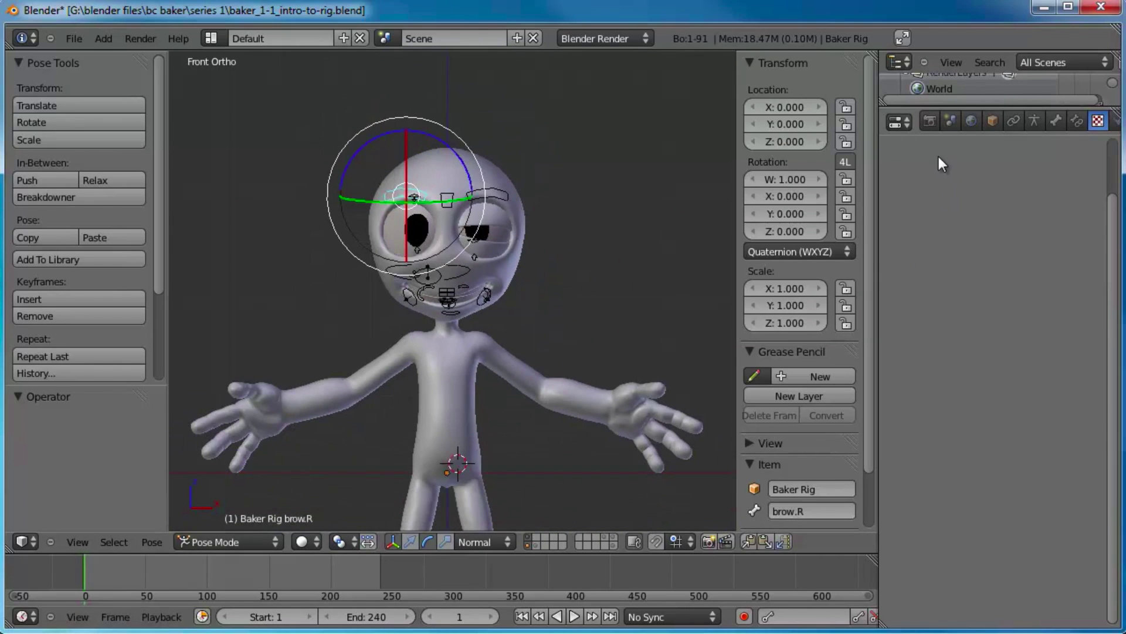
left_click(1034, 122)
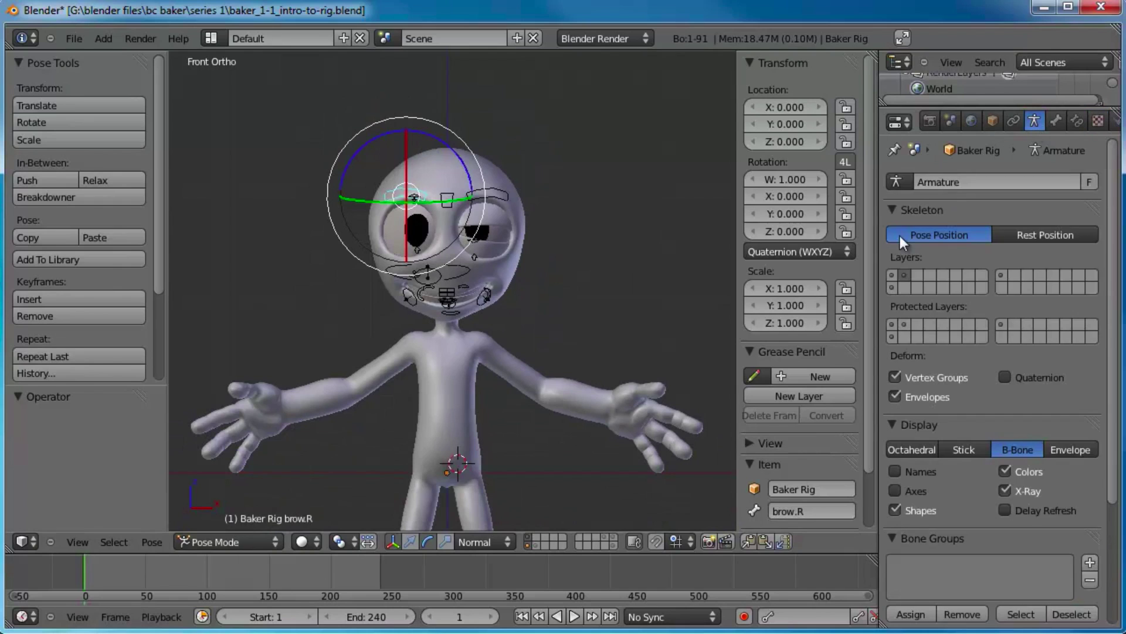
left_click(893, 276, "shift")
Trackball-rotate the left IK hand control and move it about -0.412 in X and -0.297 in Z
right_click(620, 438)
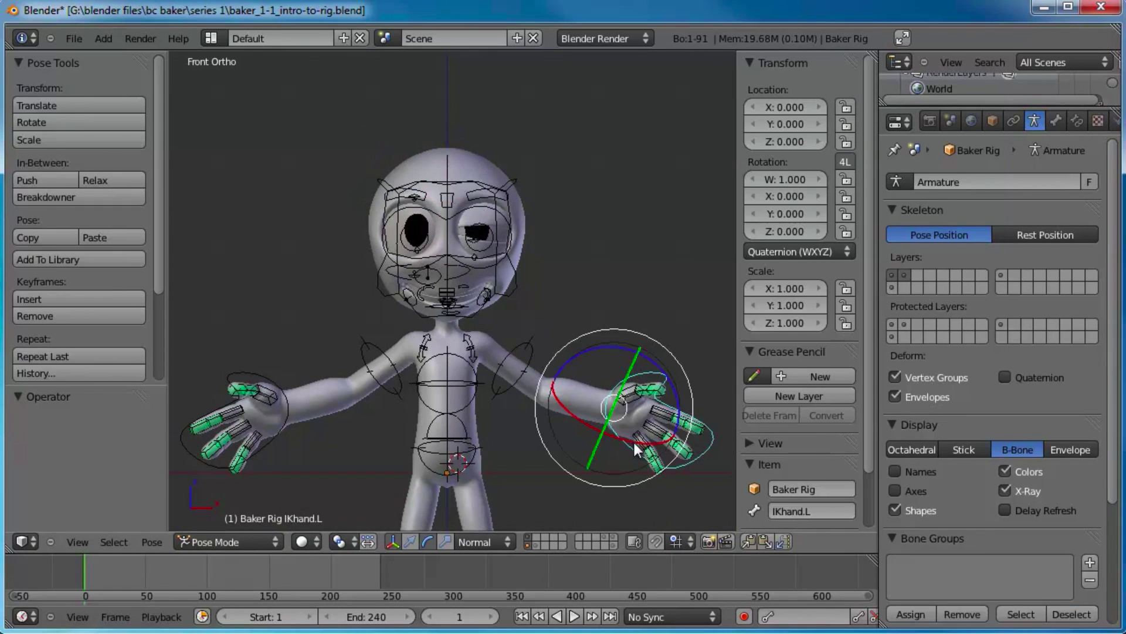
key("g")
right_click(610, 409)
key("r")
key("r")
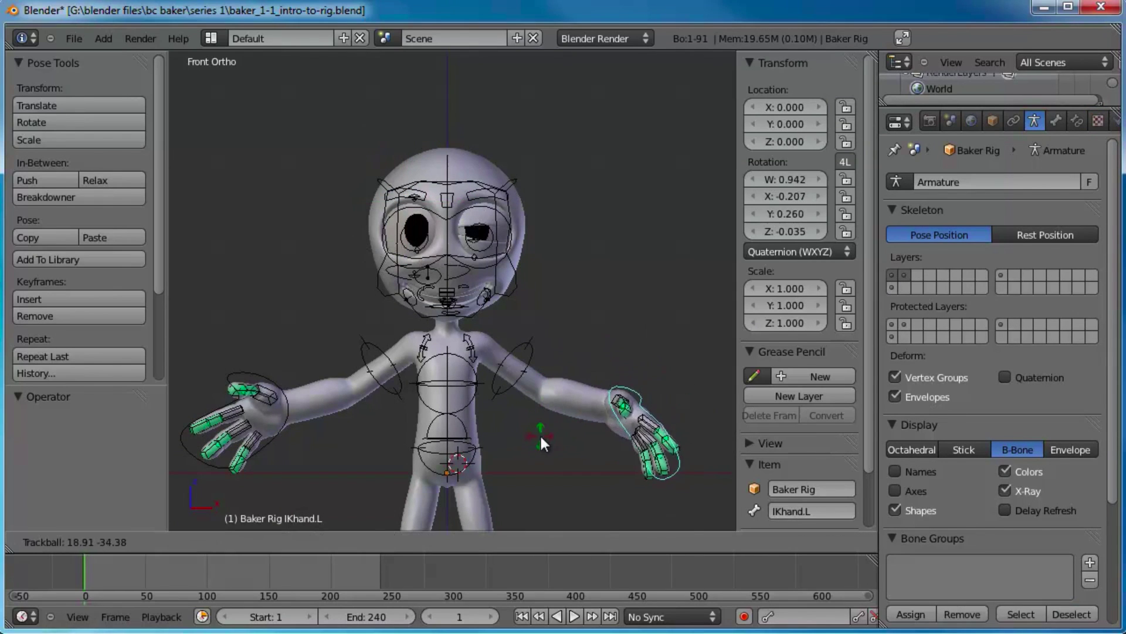
left_click(541, 435)
key("g")
left_click(494, 449)
Bring the left hand beside the body: rotate its control, move it about -0.366 in X and -0.526 in Z, and rotate it about -48 degrees
key("r")
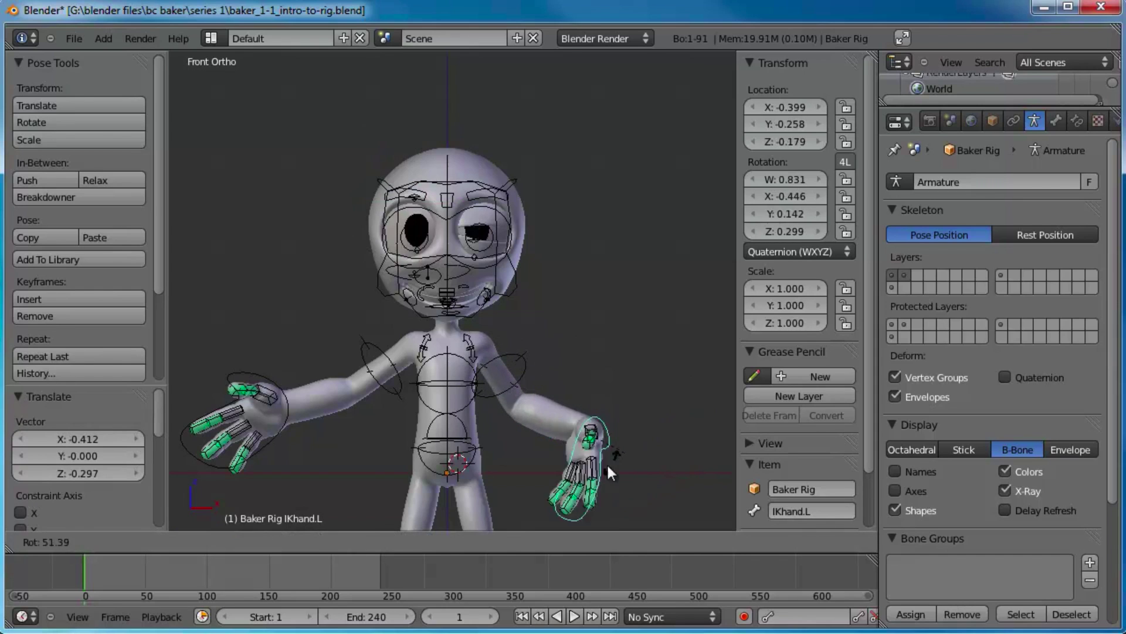
left_click(608, 462)
key("g")
left_click(608, 416)
key("r")
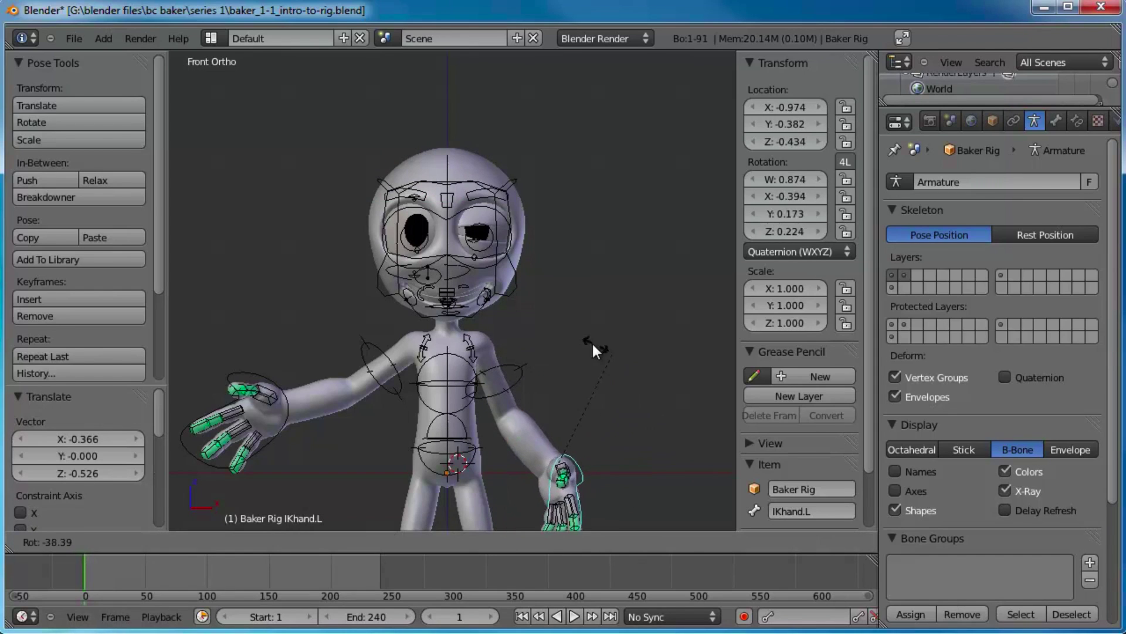
left_click(586, 339)
Hide the first bone layer, leaving only the facial controls displayed on the head
scroll(495, 277, "up", 3)
left_click(892, 275, "shift")
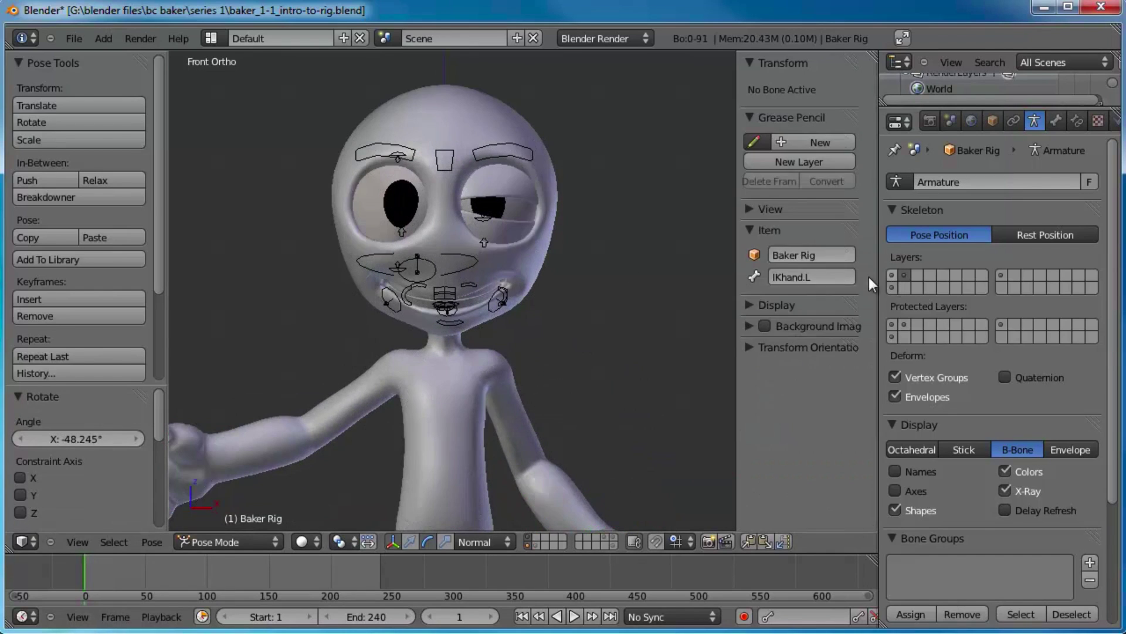
scroll(502, 258, "up", 5)
scroll(482, 280, "up", 2)
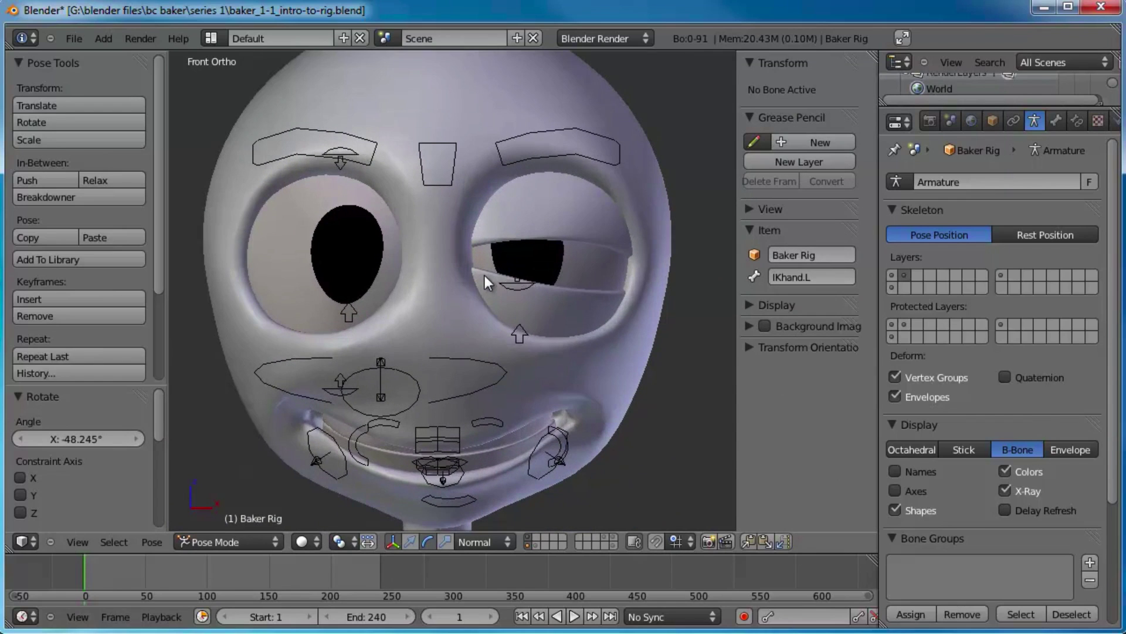
Try moving the left brow control, cancelling the move
right_click(600, 165)
key("g")
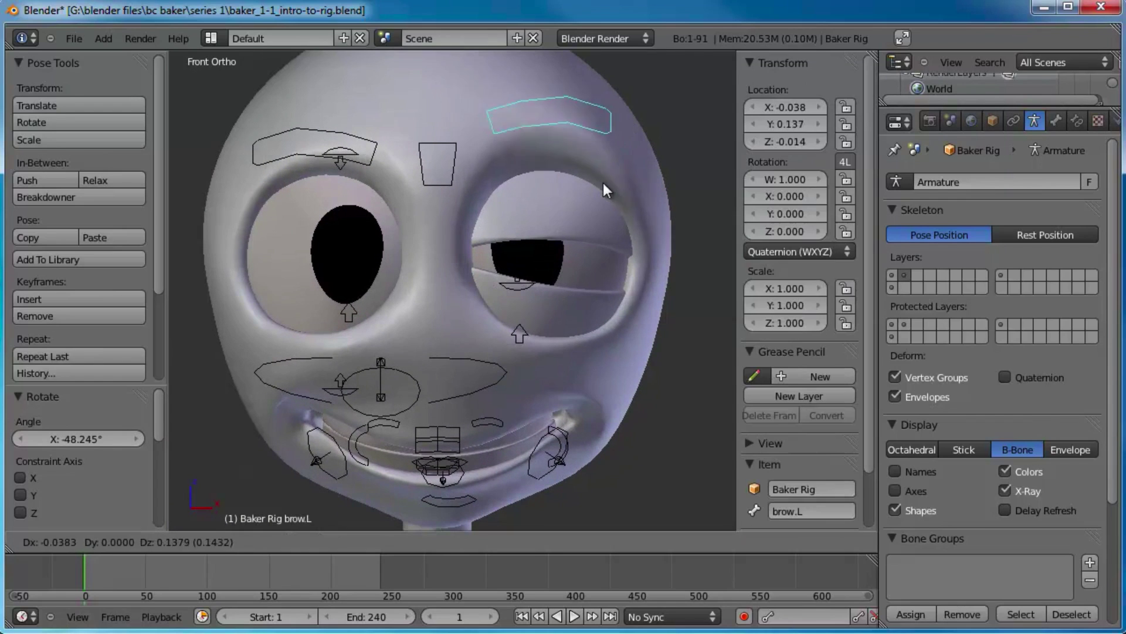
key("Escape")
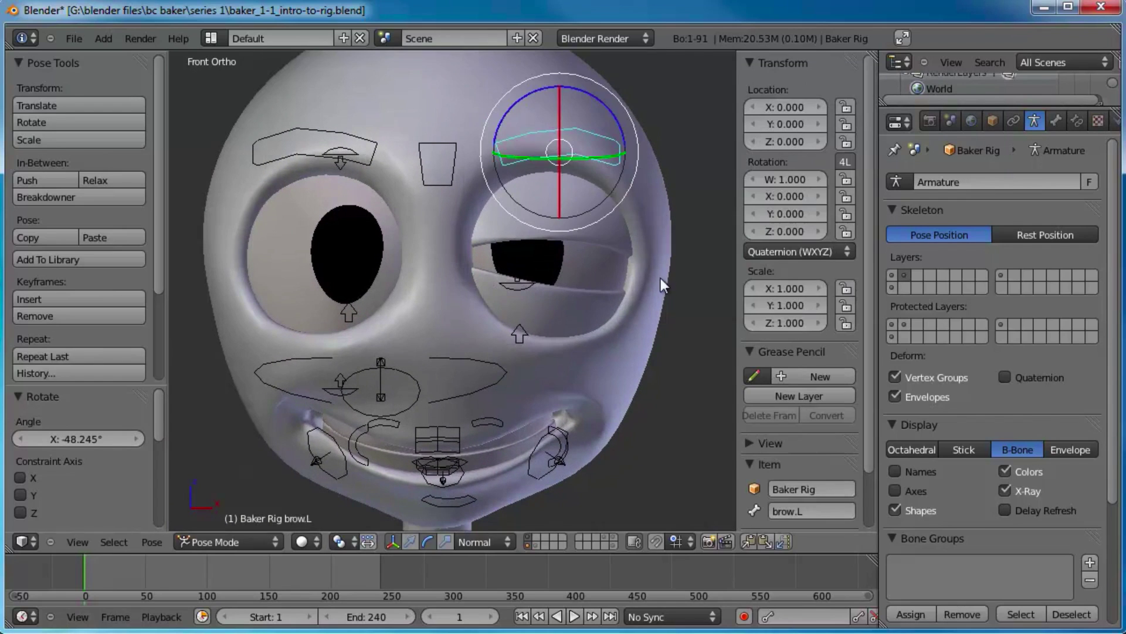
Select the Baker mesh and its smile.L shape key in the shape key list
right_click(652, 313)
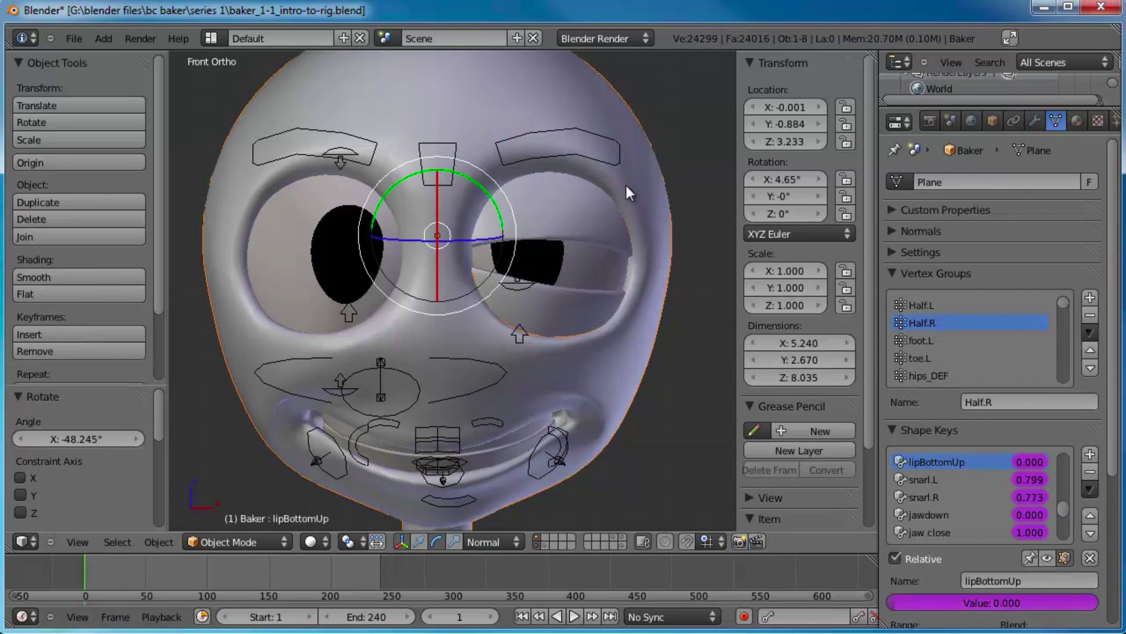
scroll(962, 429, "down", 4)
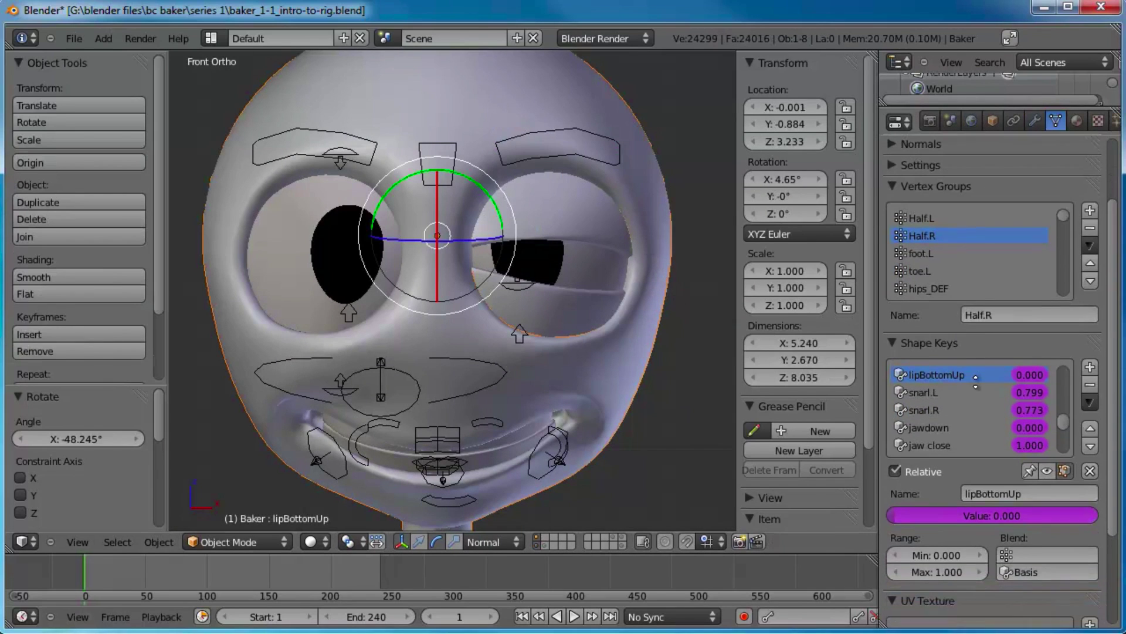
left_click_drag(1063, 416, 1064, 365)
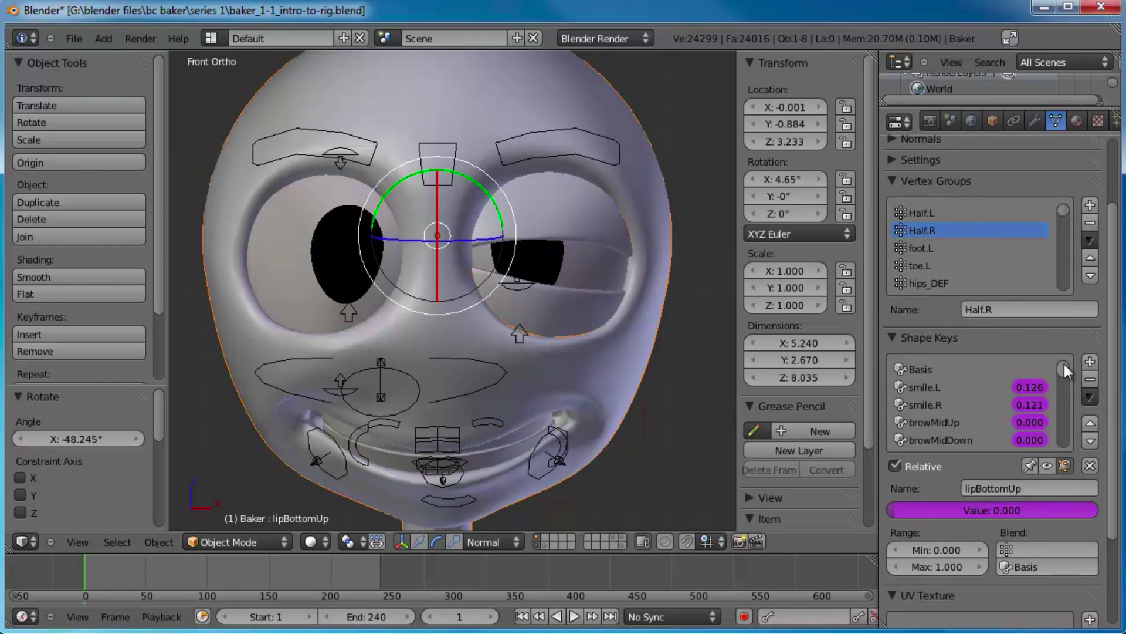
left_click(942, 389)
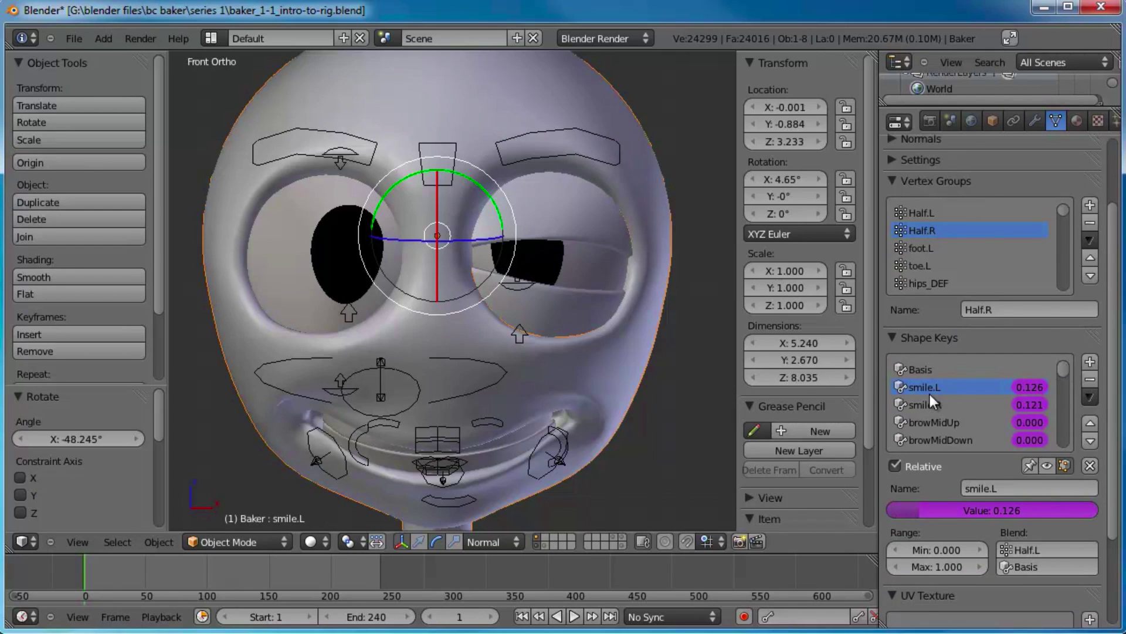
Try moving the left smile control and the Baker mesh itself, cancelling both moves
right_click(555, 441)
key("g")
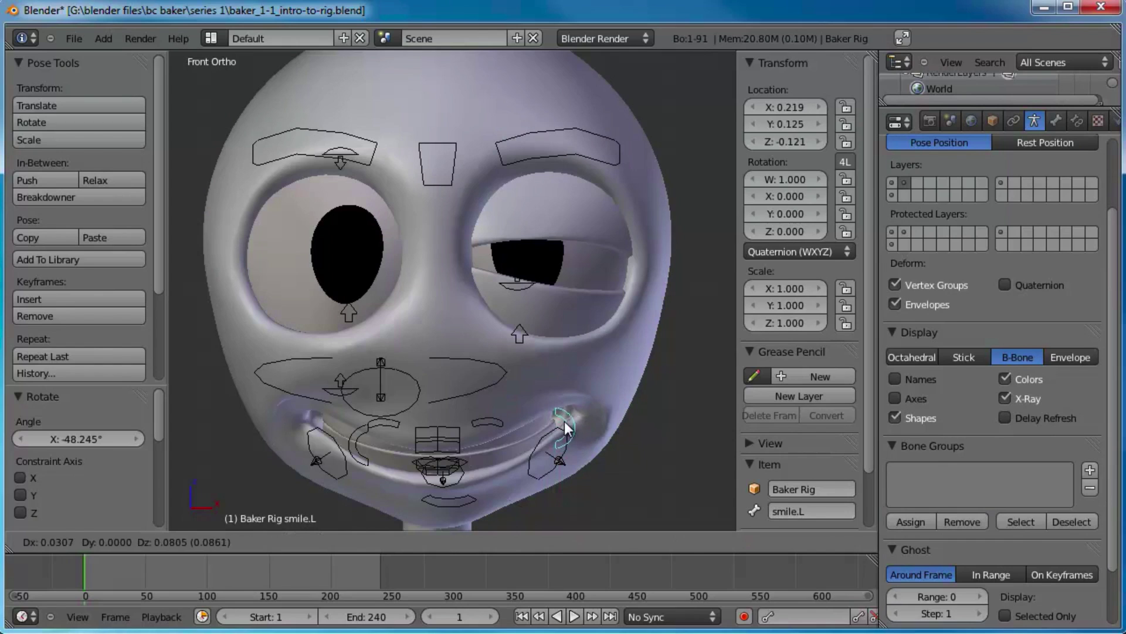
right_click(566, 421)
right_click(622, 355)
key("g")
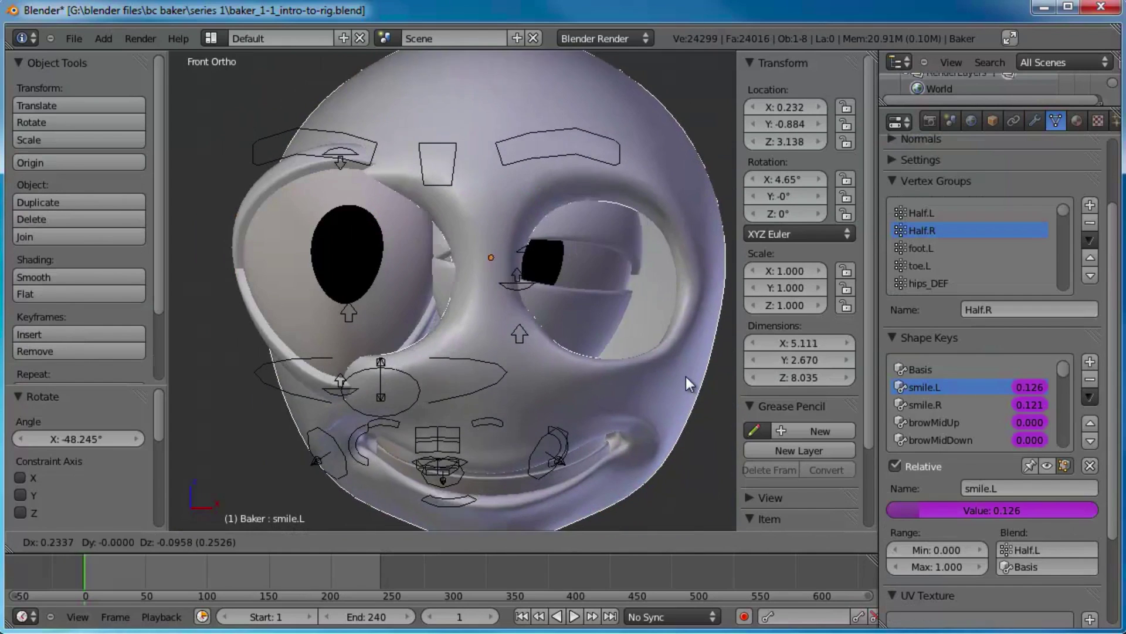
right_click(687, 379)
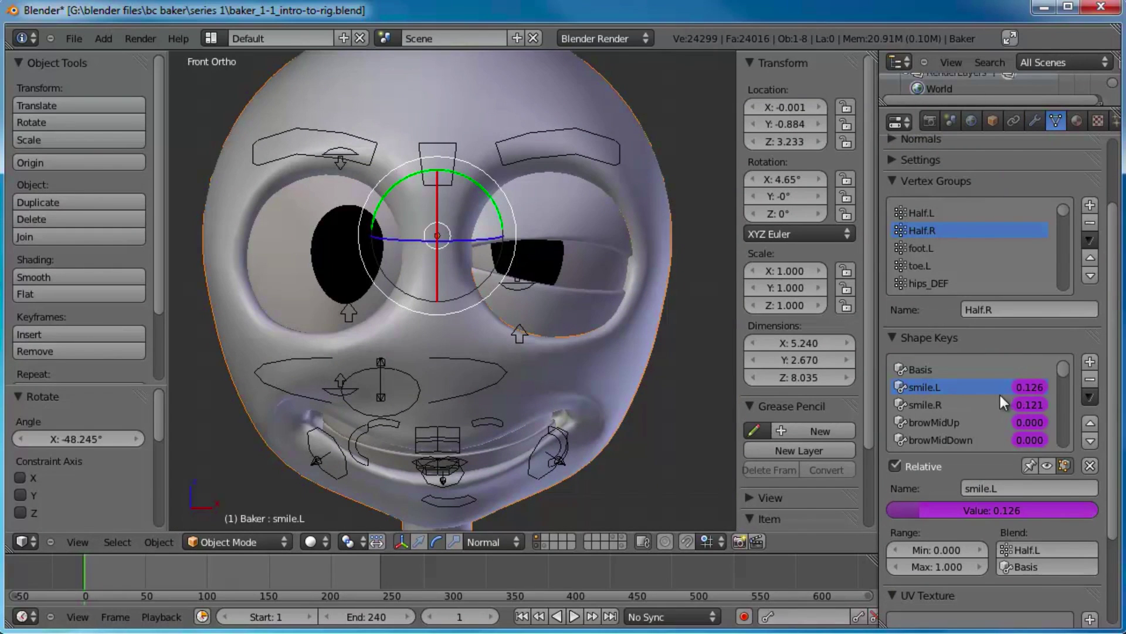
Move the left smile control about -0.149 in X and 0.598 in Z, and check the Baker mesh's smile.L shape key
right_click(572, 443)
key("g")
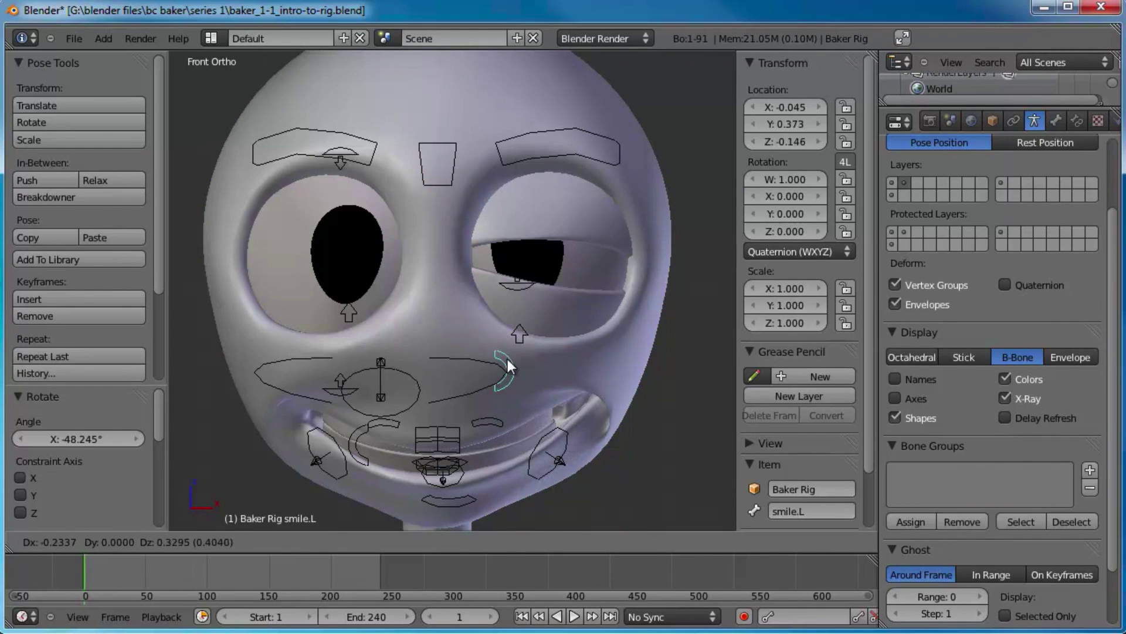
left_click(527, 298)
right_click(631, 376)
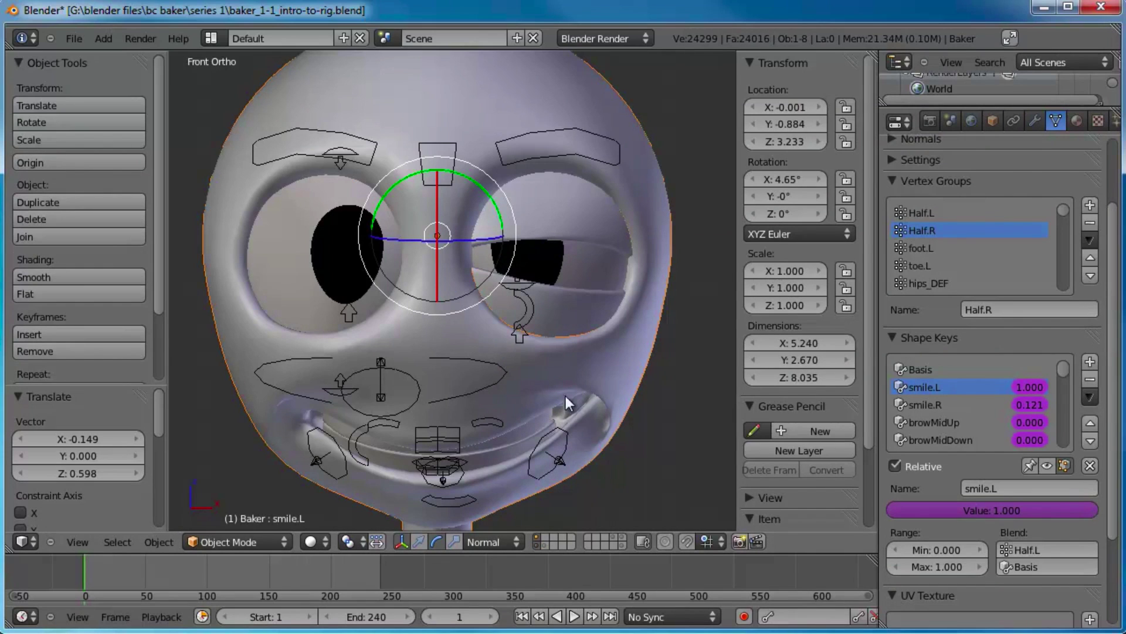
right_click(360, 453)
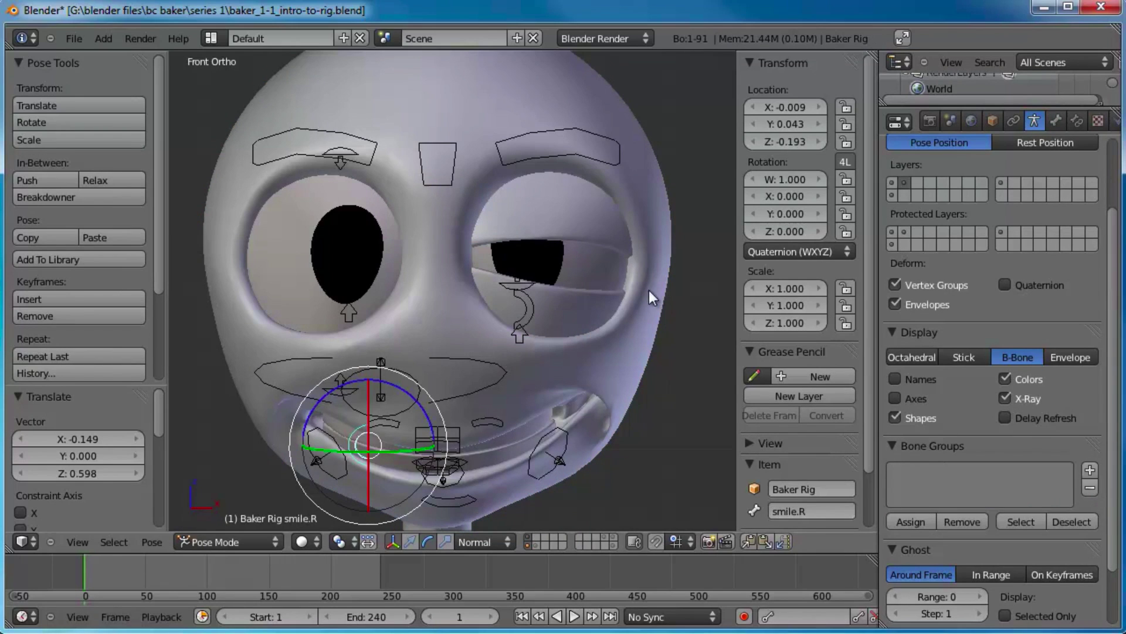
right_click(633, 389)
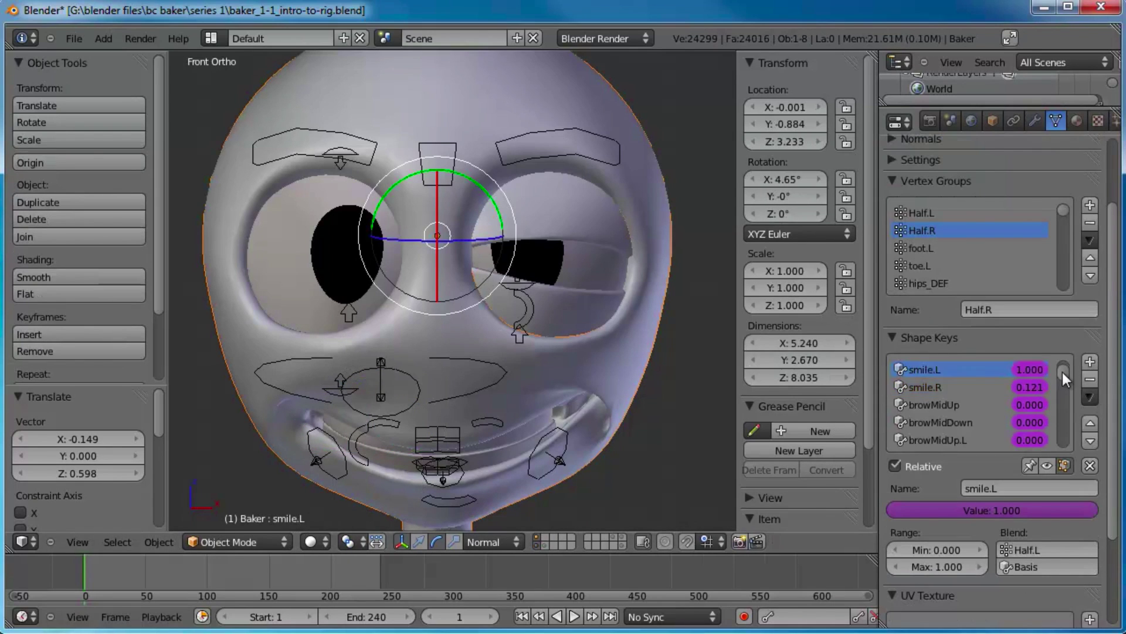
Clear the location of all facial controls on the Baker Rig in Pose Mode and deselect them
key("a")
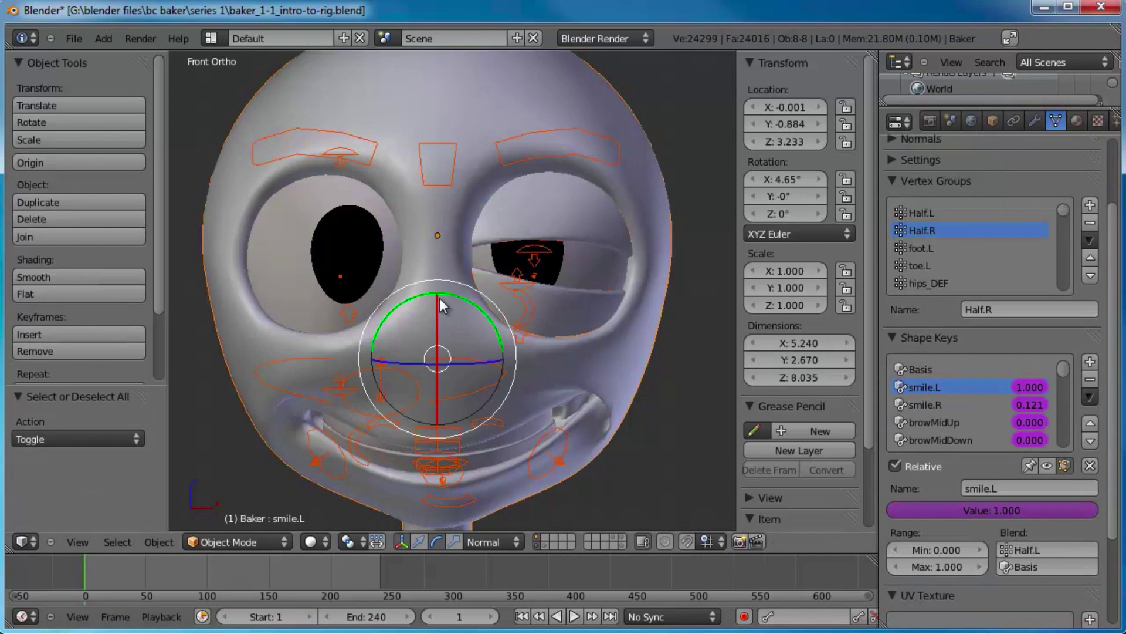
right_click(473, 312)
right_click(525, 311)
key("a")
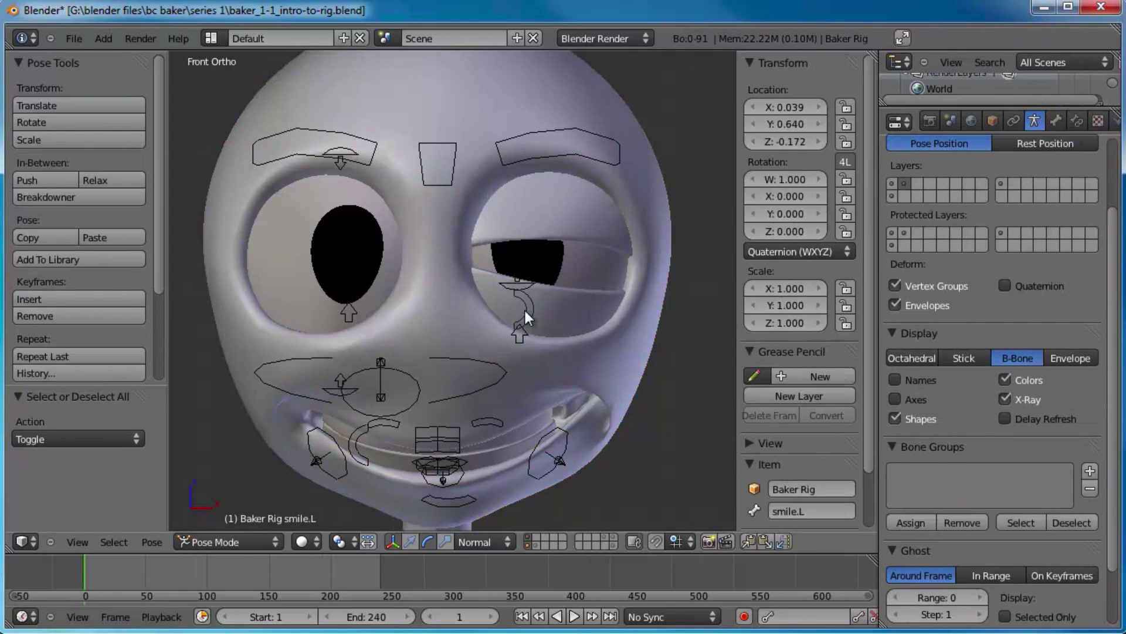
key("a")
key("alt+g")
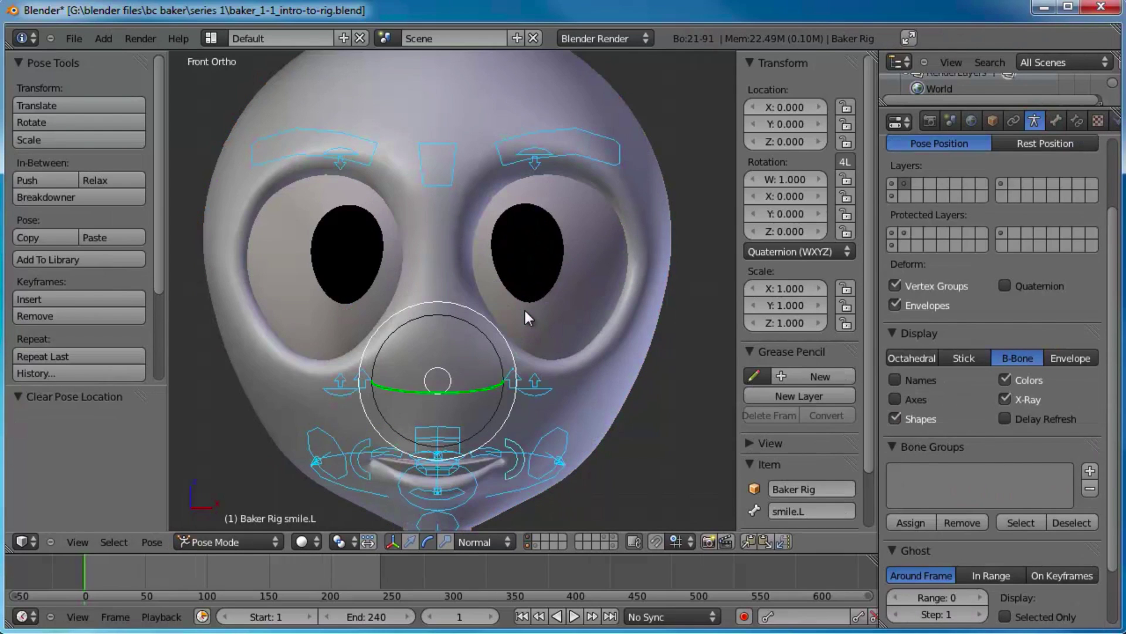
key("a")
Add a new shape key to the Baker mesh and name it pointyChin
right_click(622, 362)
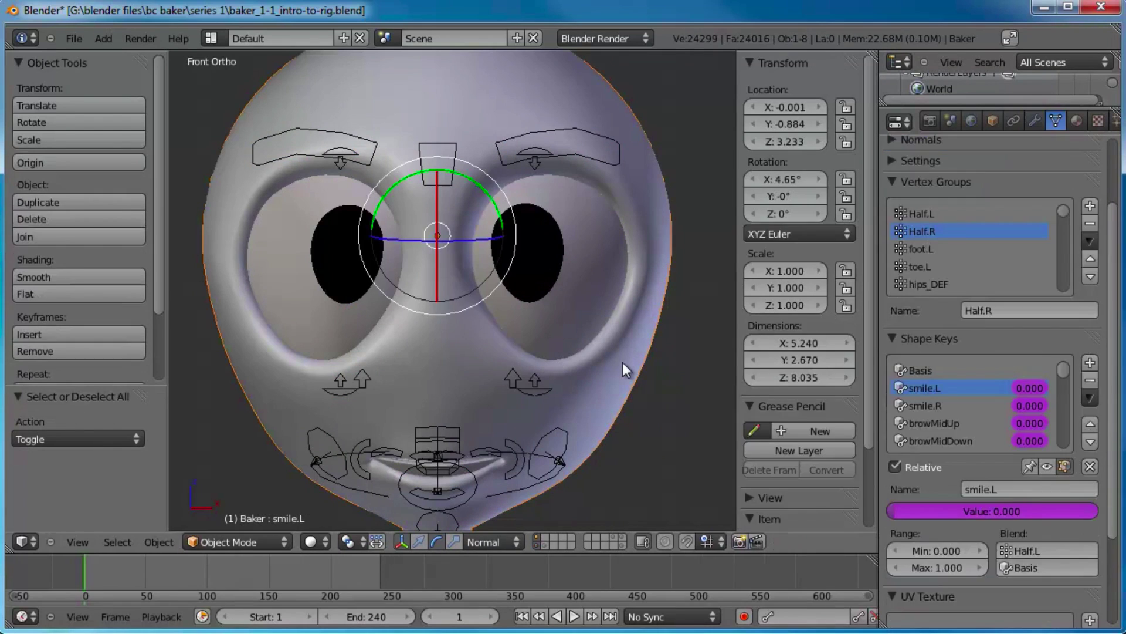
left_click_drag(1065, 377, 1075, 456)
scroll(998, 381, "down", 1)
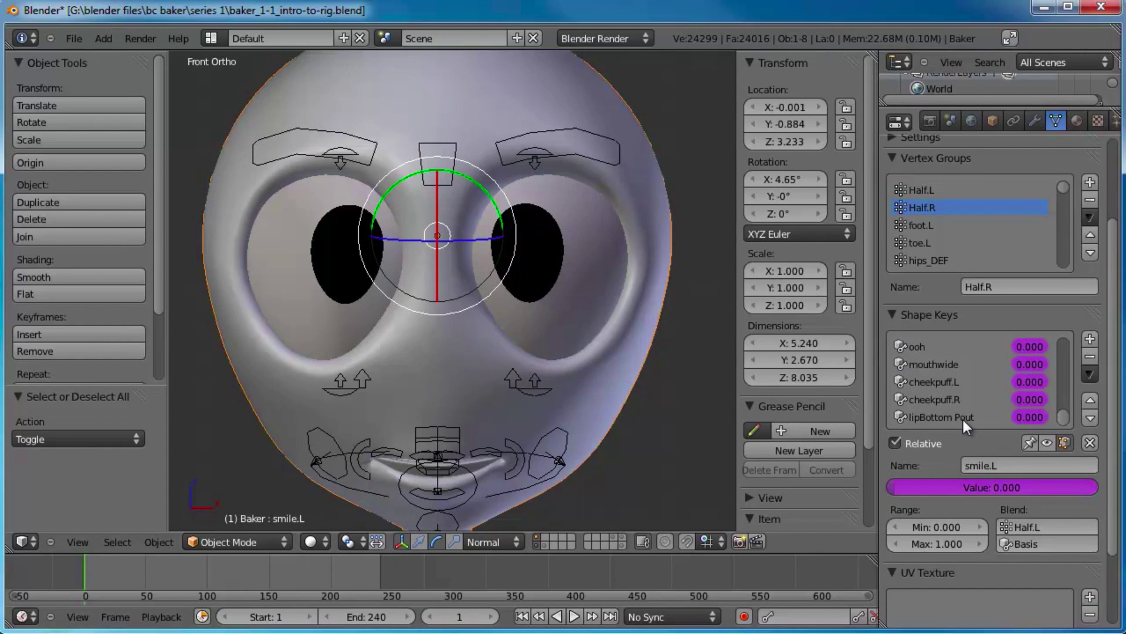
left_click(1090, 340)
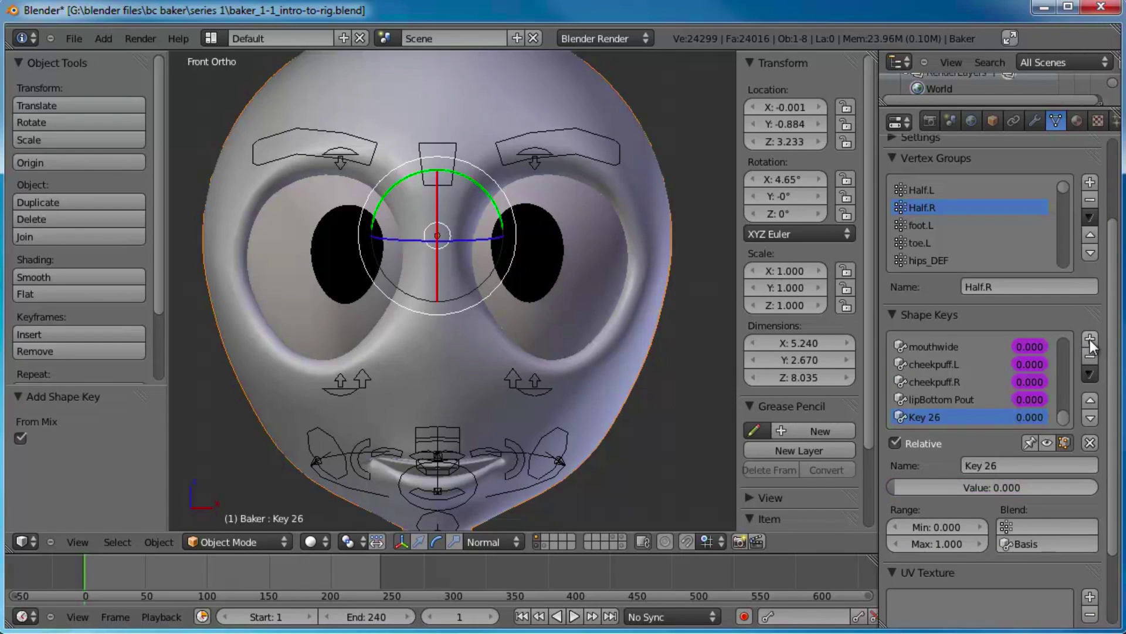
left_click(1017, 465)
type("pointyChin")
key("Return")
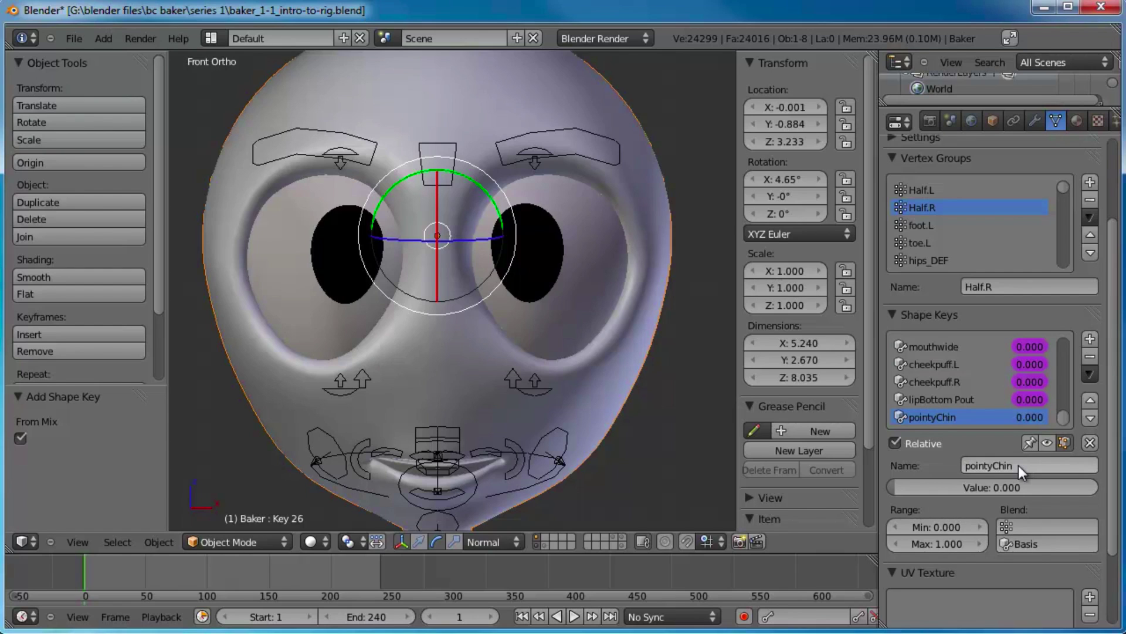
Enter Edit Mode on the Baker mesh and, in the right side view, select only the vertices at the chin's lowest point
scroll(495, 399, "down", 2)
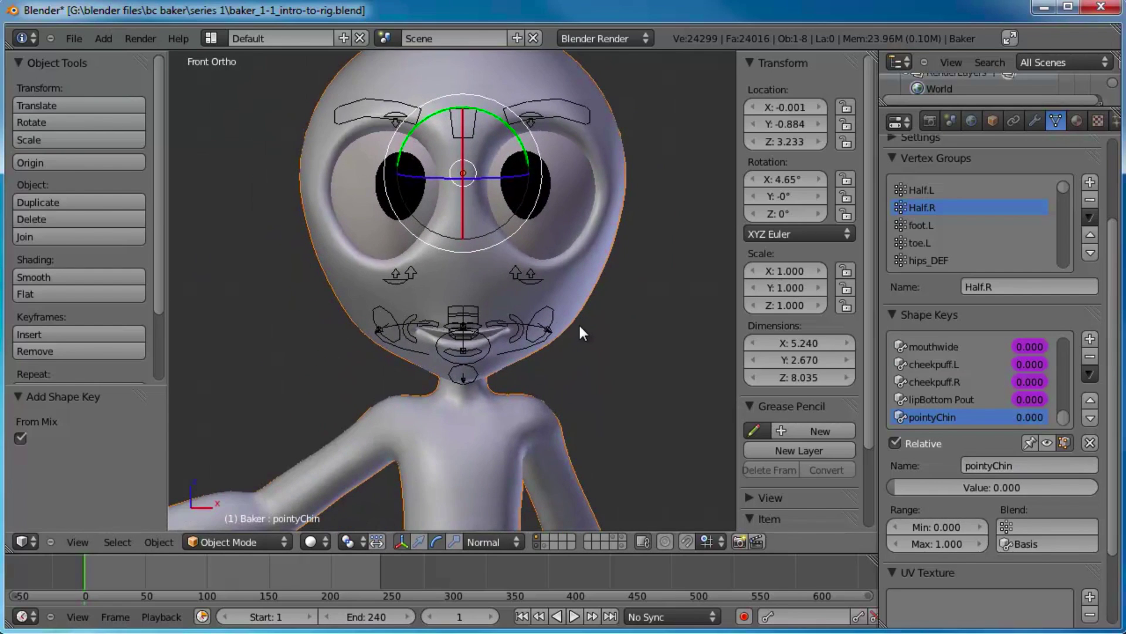
key("Tab")
middle_click_drag(624, 343, 539, 316)
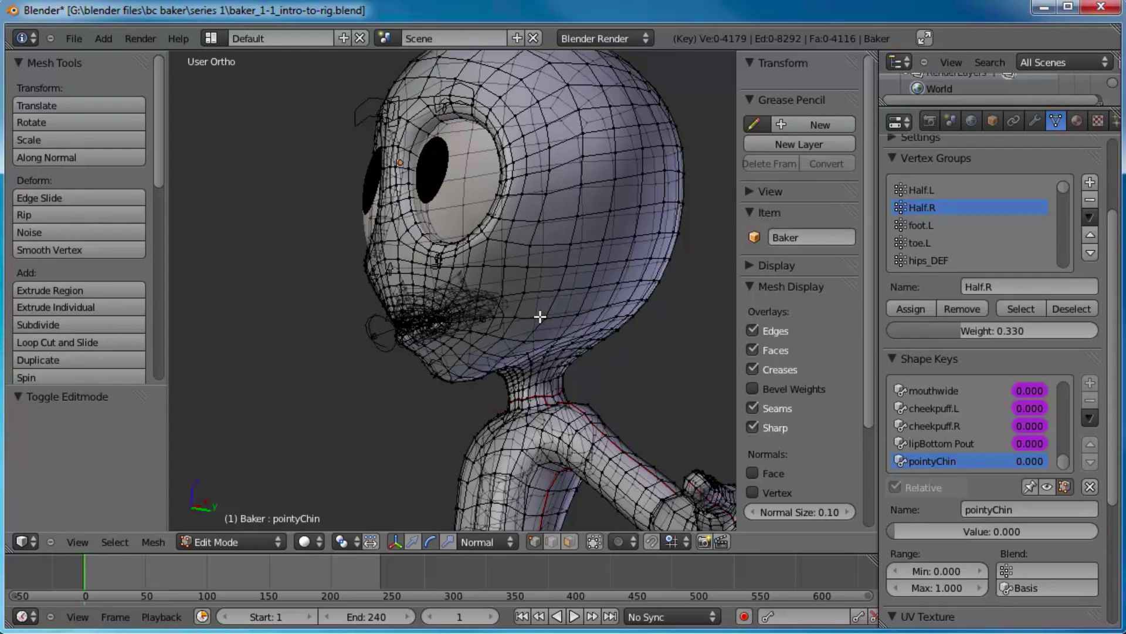
key("KP_3")
scroll(536, 320, "up", 7)
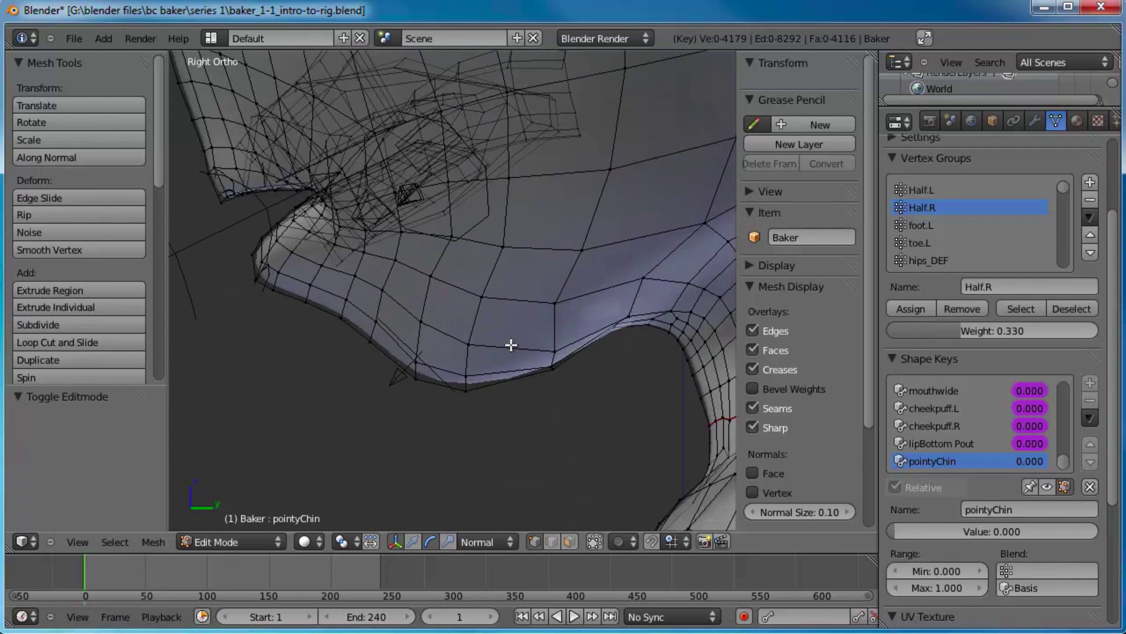
key("a")
key("a")
key("b")
left_click_drag(485, 368, 448, 406)
key("g")
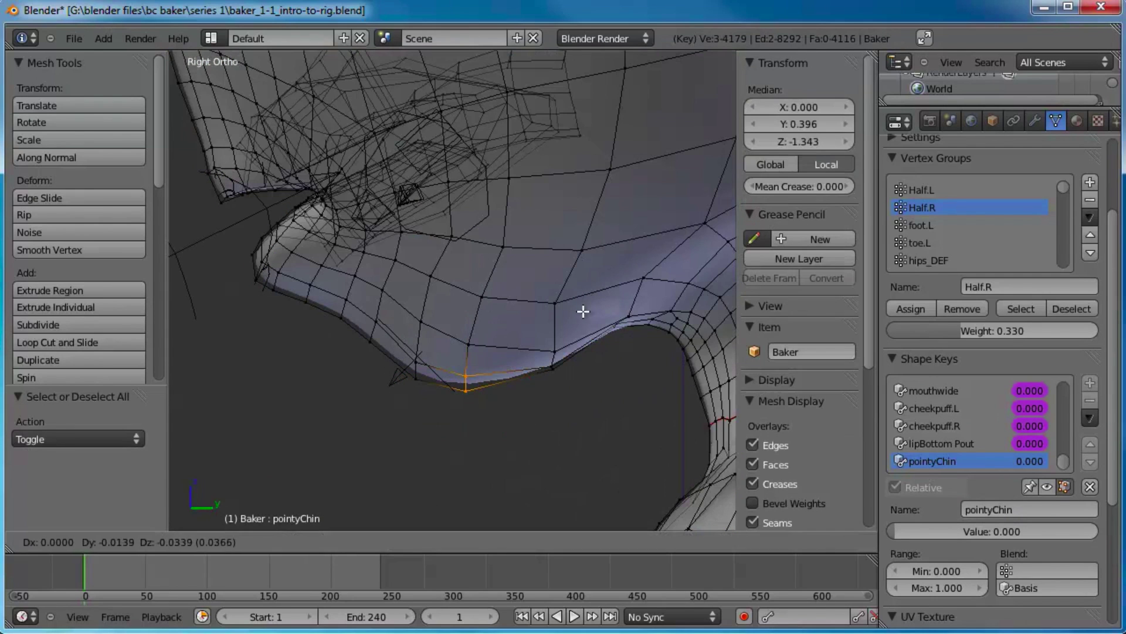
right_click(512, 384)
key("g")
right_click(490, 457)
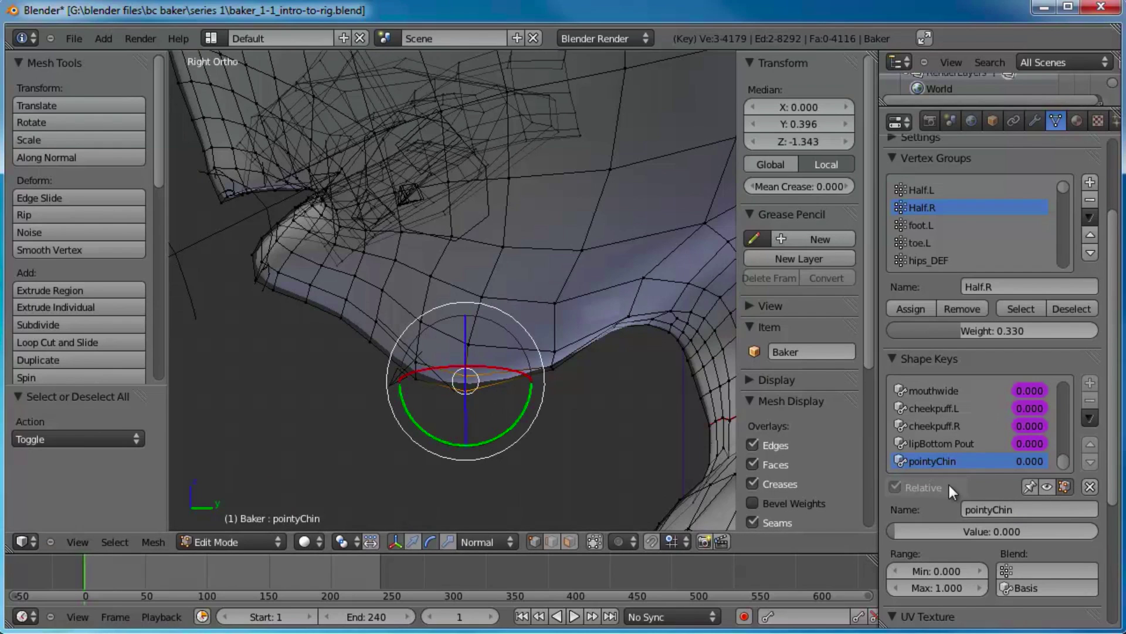
Turn on shape key display in Edit Mode and pull the chin-tip vertices, plus those just in front, forward and down
left_click(1065, 488)
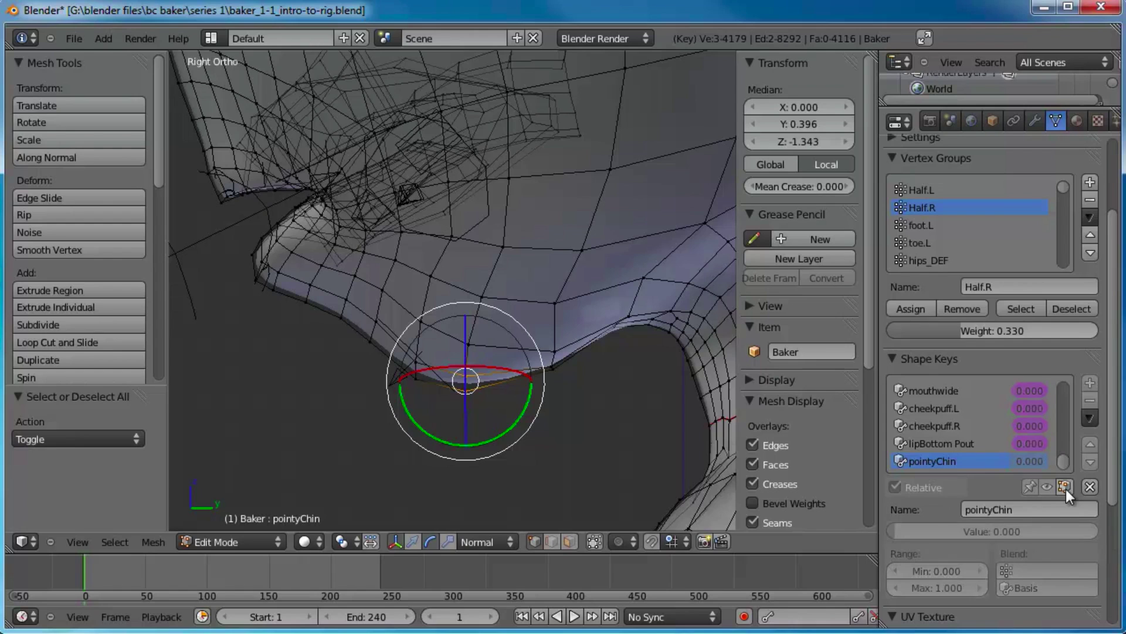
key("g")
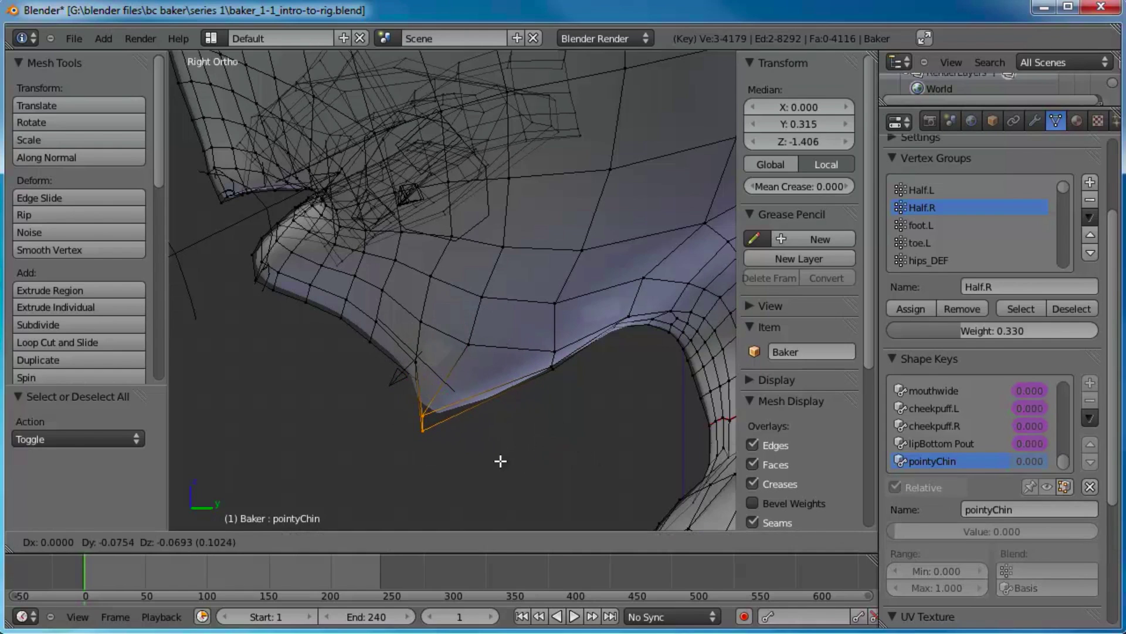
left_click(522, 477)
key("a")
key("b")
left_click_drag(429, 353, 353, 476)
key("g")
left_click(382, 438)
Move the chin-tip vertices -0.080 in Y and -0.062 in Z, shift the vertex behind them about -0.052 and -0.032, and leave Edit Mode
key("a")
key("b")
key("g")
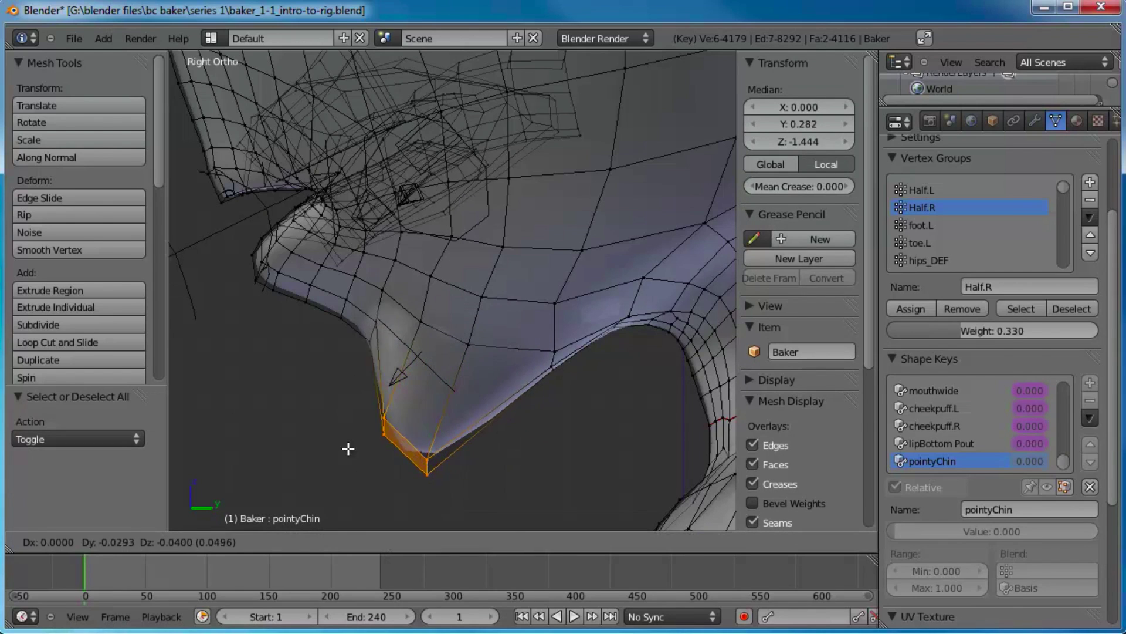
left_click(319, 461)
right_click(548, 374)
key("g")
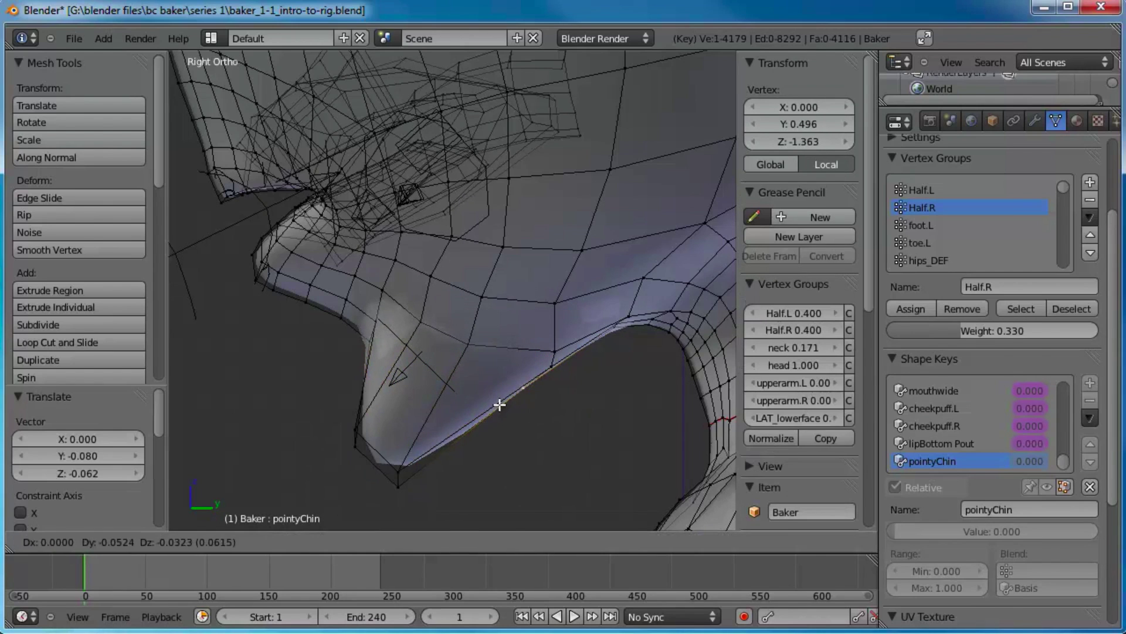
left_click(499, 405)
key("a")
scroll(440, 349, "down", 4)
key("Tab")
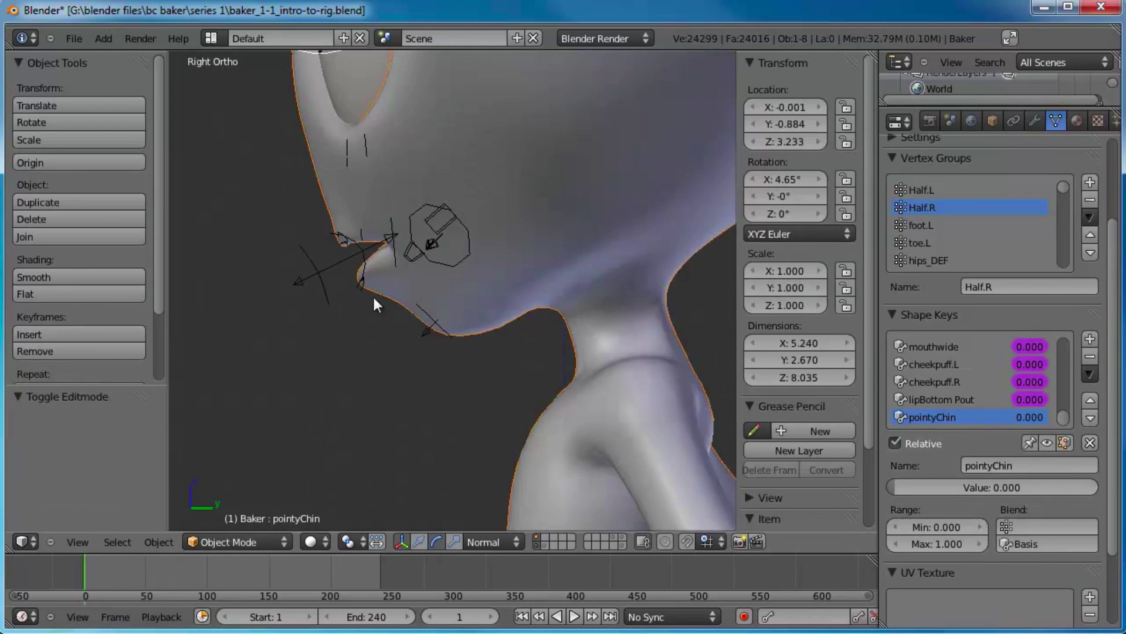
Preview the pointyChin shape key by raising its value to 1.000 and returning it to 0.000
middle_click_drag(375, 304, 618, 301)
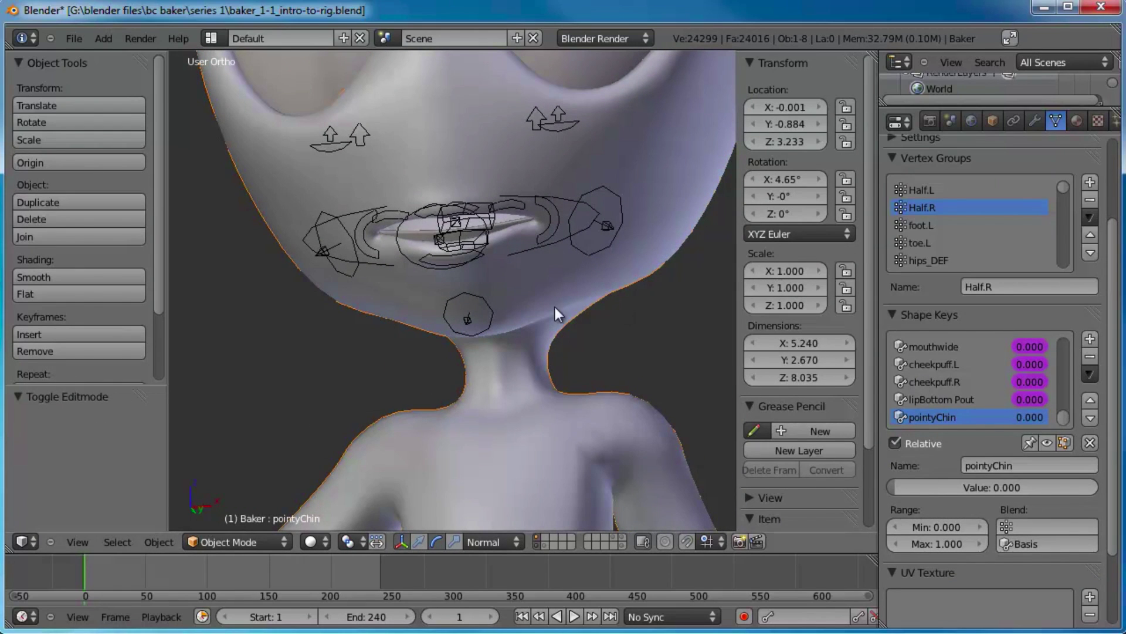
left_click_drag(907, 489, 1100, 488)
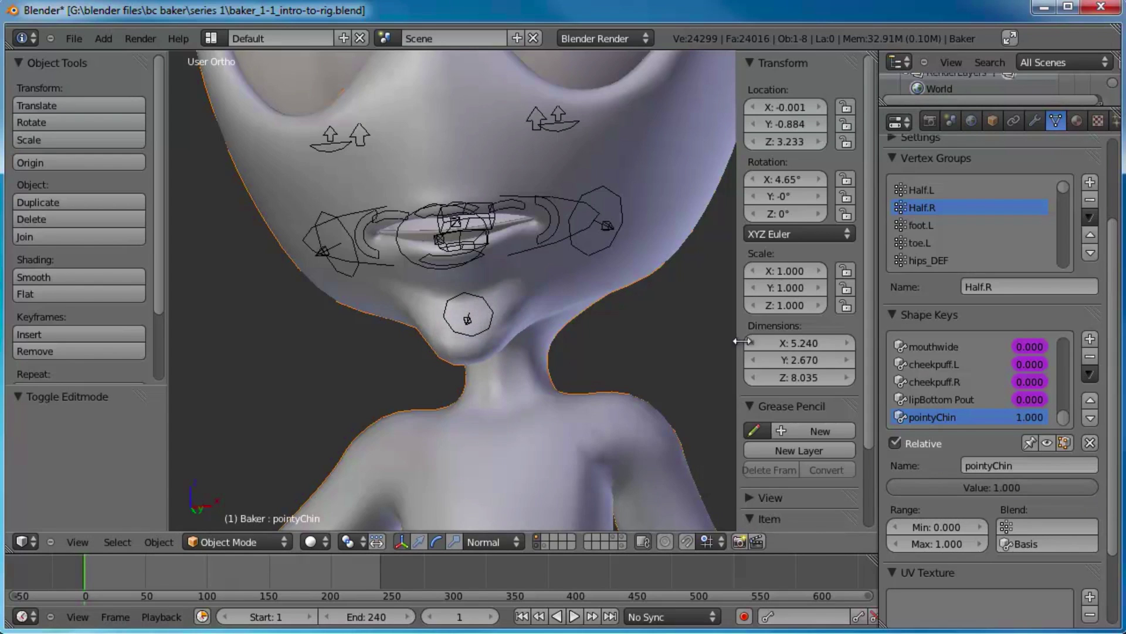
scroll(743, 342, "down", 2)
scroll(561, 291, "down", 1)
middle_click_drag(383, 254, 487, 303)
left_click_drag(945, 484, 704, 458)
middle_click_drag(509, 372, 512, 372)
Check the reshaped chin in Edit Mode from the right side view, and return to Object Mode
key("KP_3")
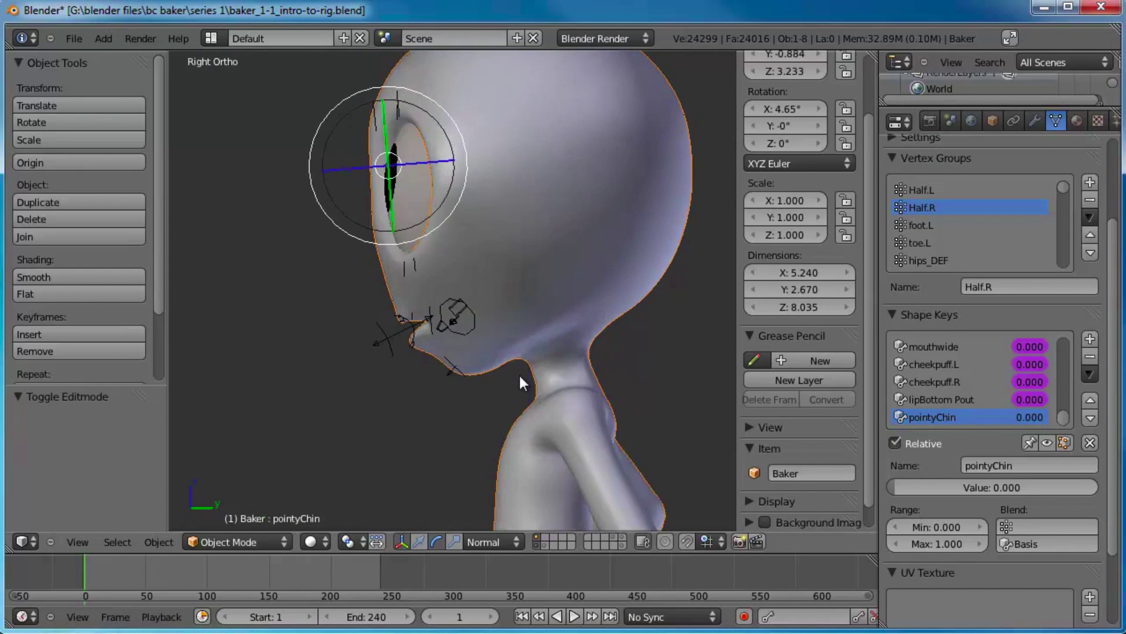
scroll(519, 372, "up", 4)
key("Tab")
scroll(456, 370, "up", 2)
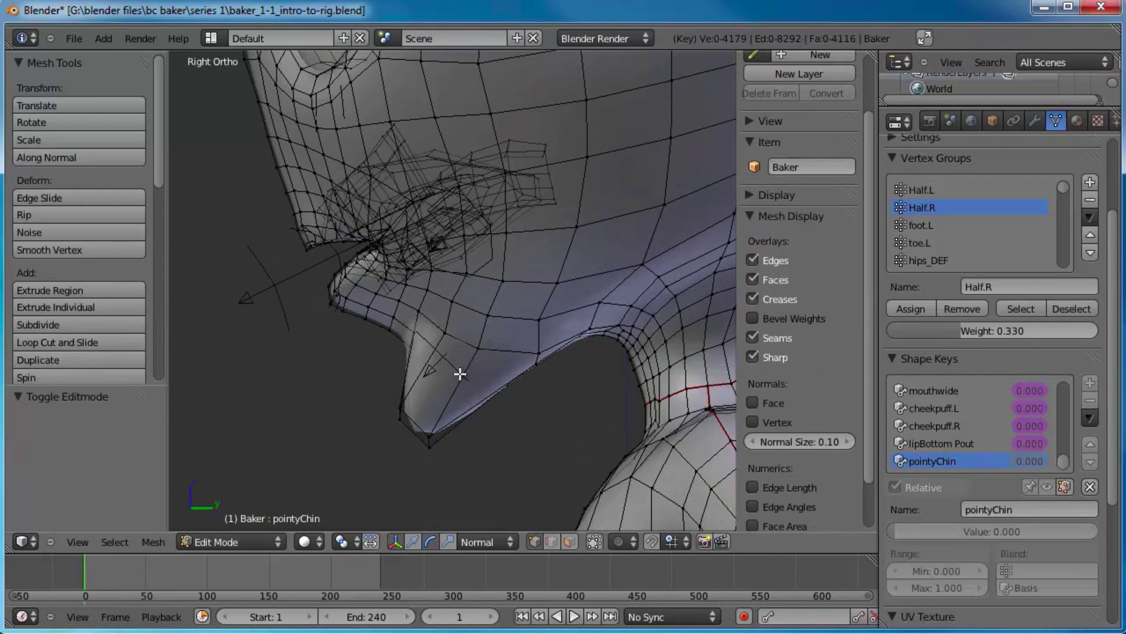
key("Tab")
Duplicate the Baker Rig's chin bone in Edit Mode and place the copy 0.038 in Y and -0.106 in Z from the original
right_click(438, 368)
key("Tab")
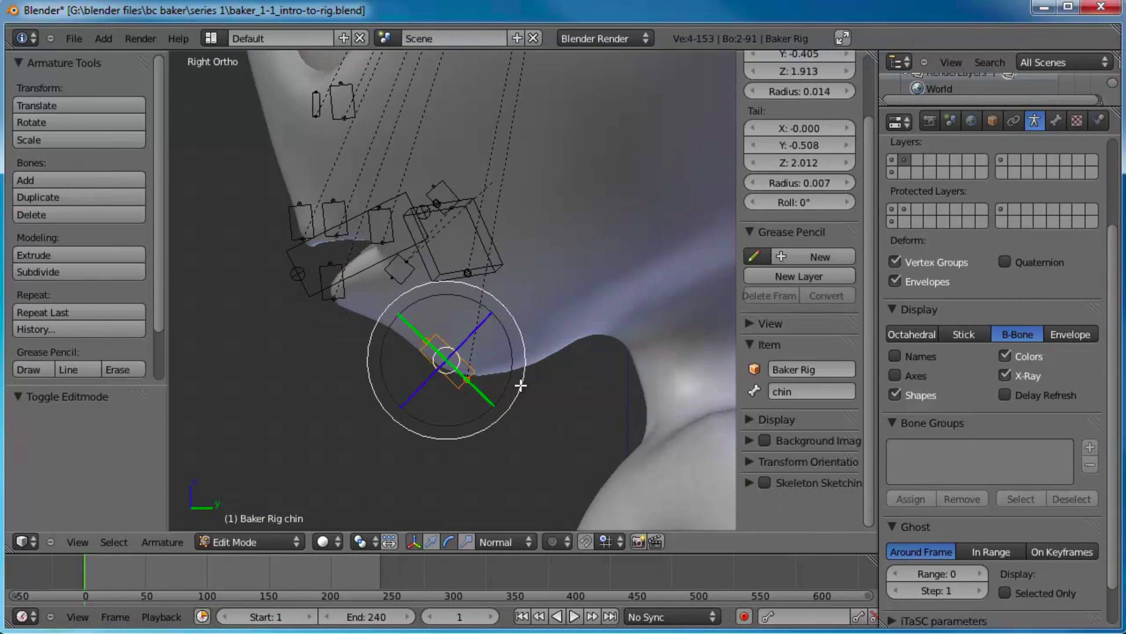
middle_click_drag(521, 387, 523, 349, "shift")
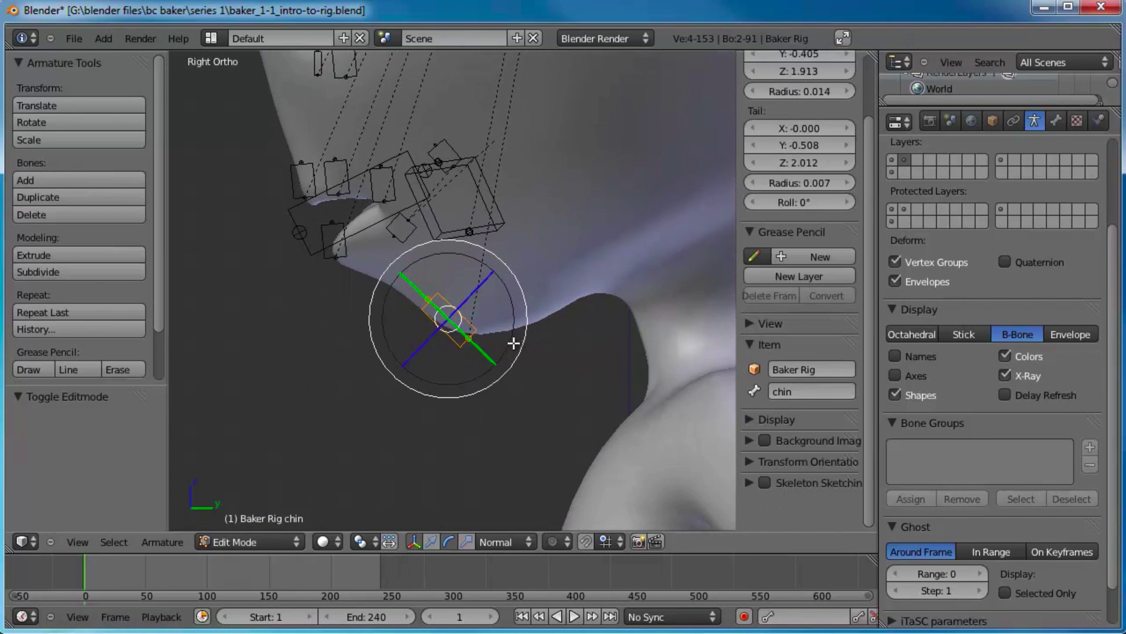
key("shift+d")
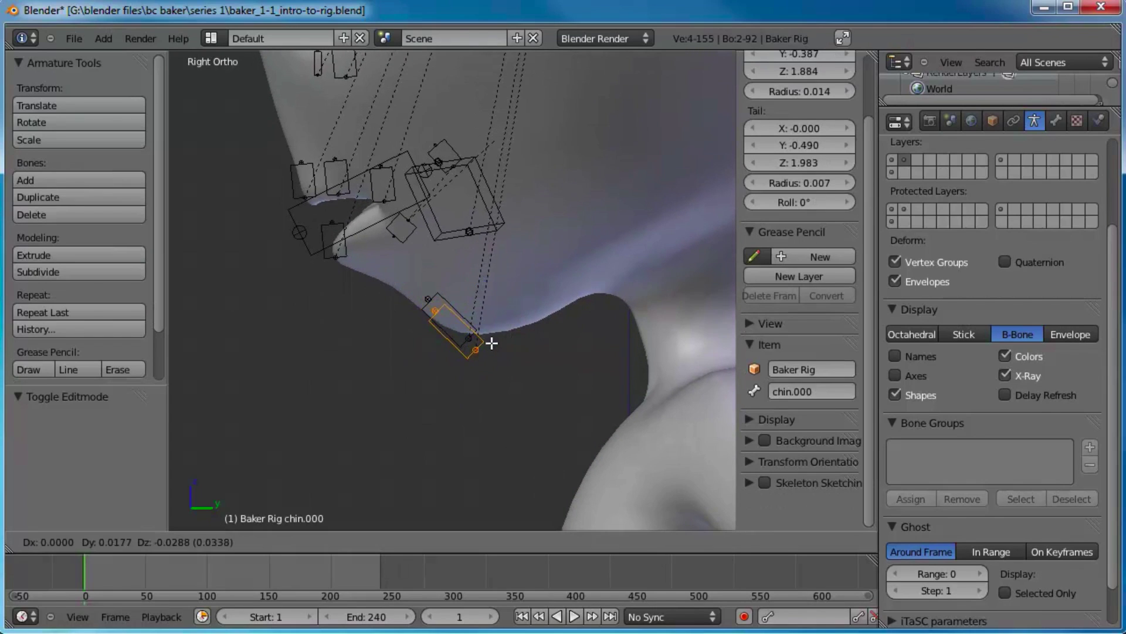
left_click(499, 372)
Rename the duplicated bone pointy_chin and return the rig to Pose Mode
left_click(820, 392)
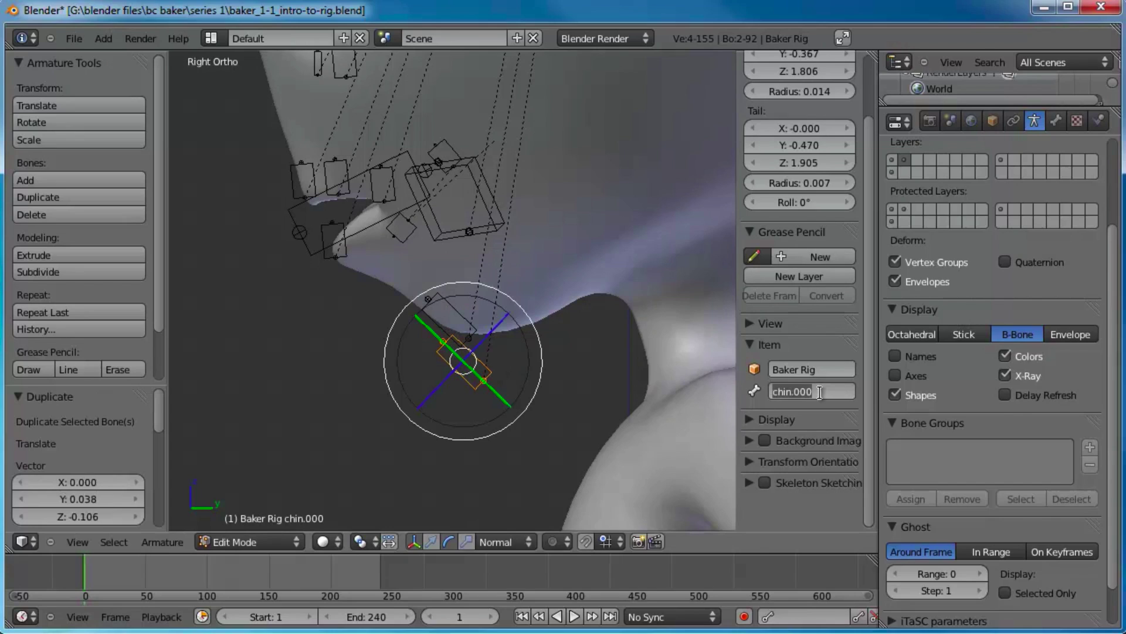
type("plate")
key("BackSpace")
key("BackSpace")
key("BackSpace")
key("BackSpace")
type("ointy_chi")
key("Return")
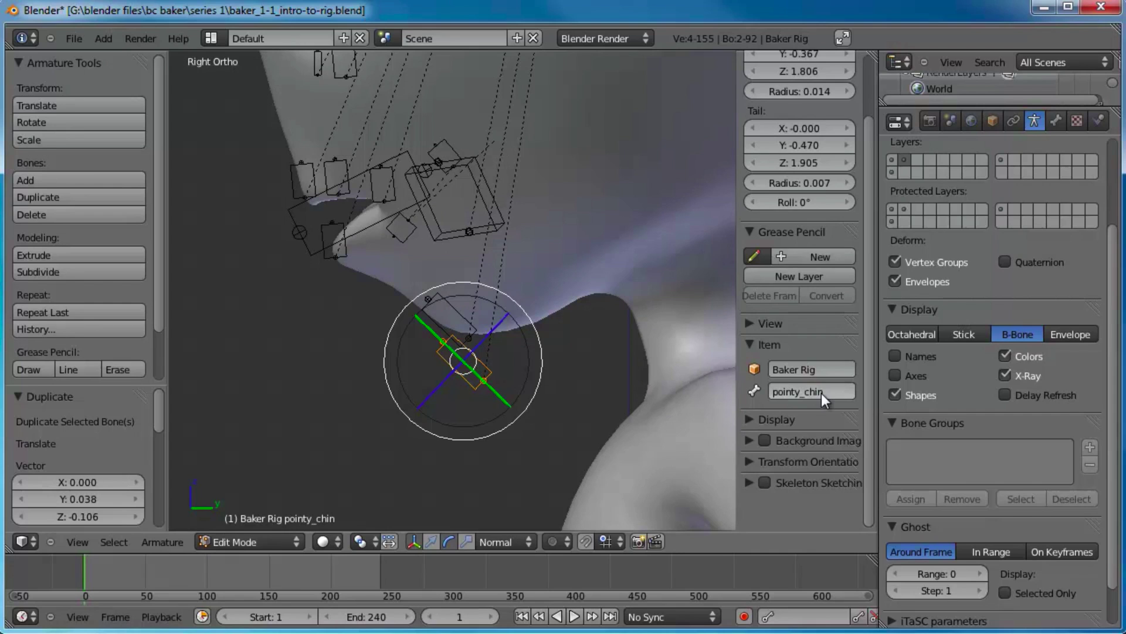
key("Tab")
Select the Baker mesh and add a driver to the pointyChin shape key's value
middle_click_drag(438, 344, 548, 305)
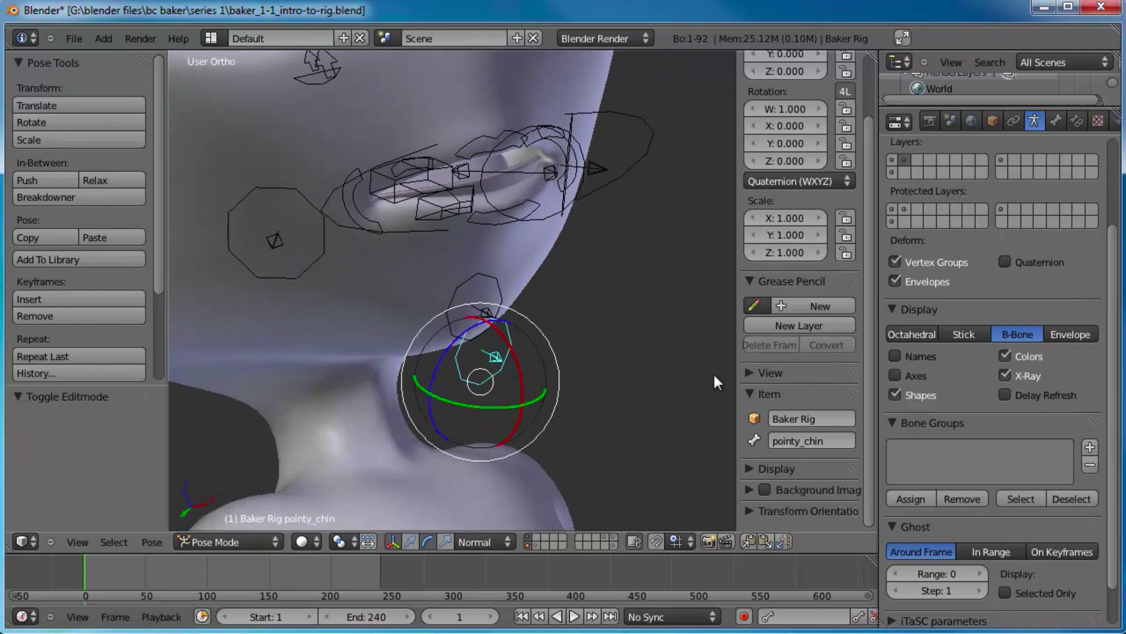
middle_click_drag(494, 362, 432, 276)
scroll(433, 278, "up", 3)
middle_click_drag(479, 359, 481, 324, "shift")
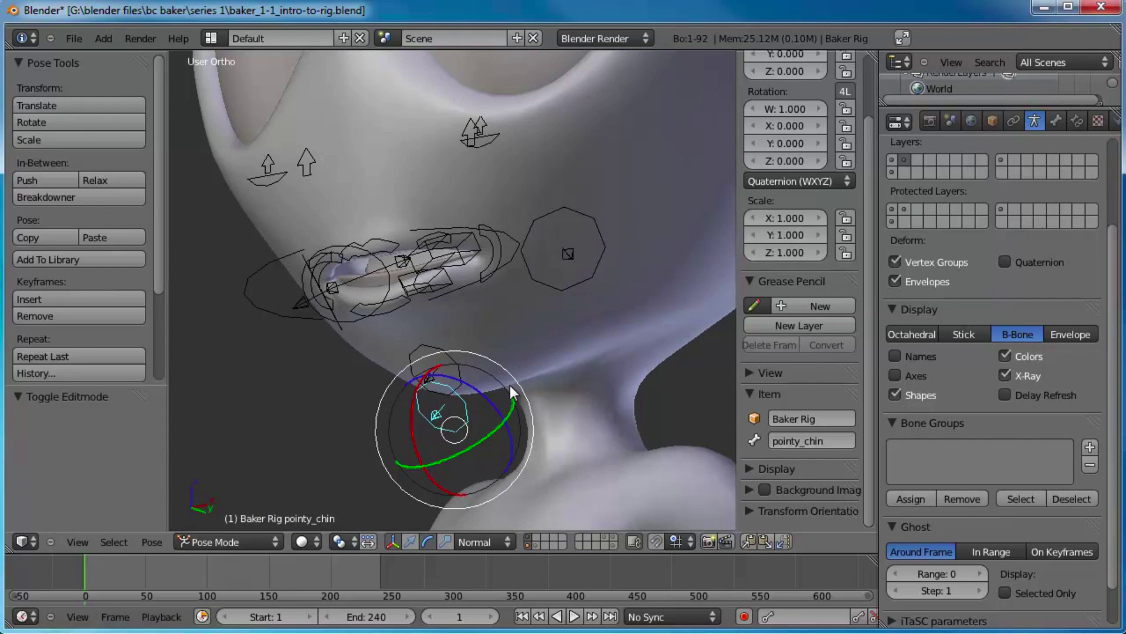
right_click(575, 364)
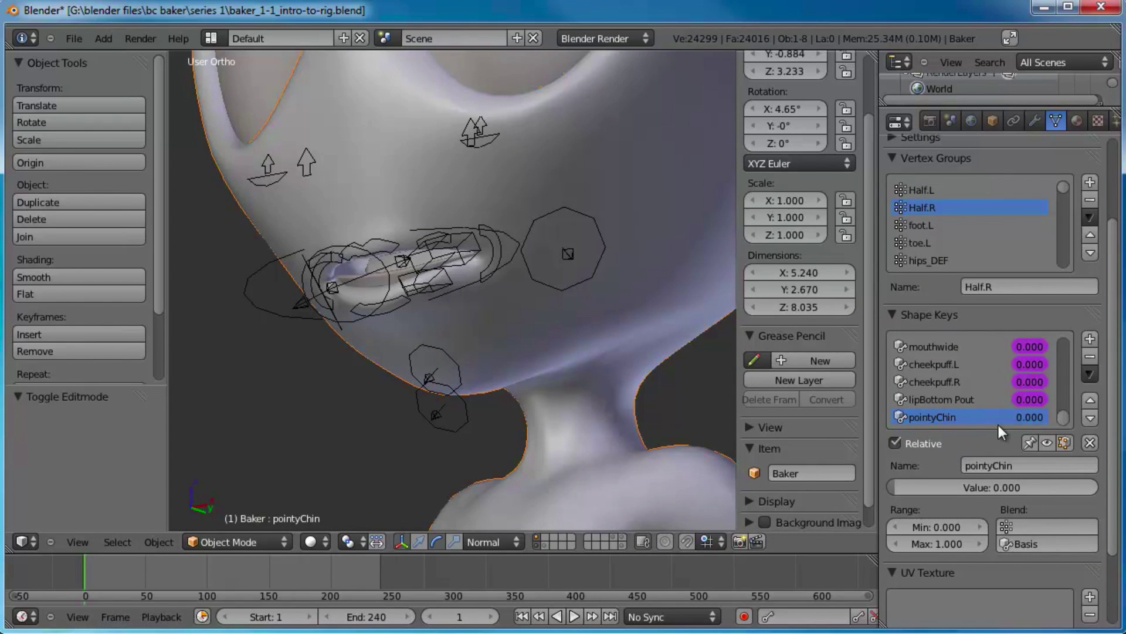
right_click(1027, 417)
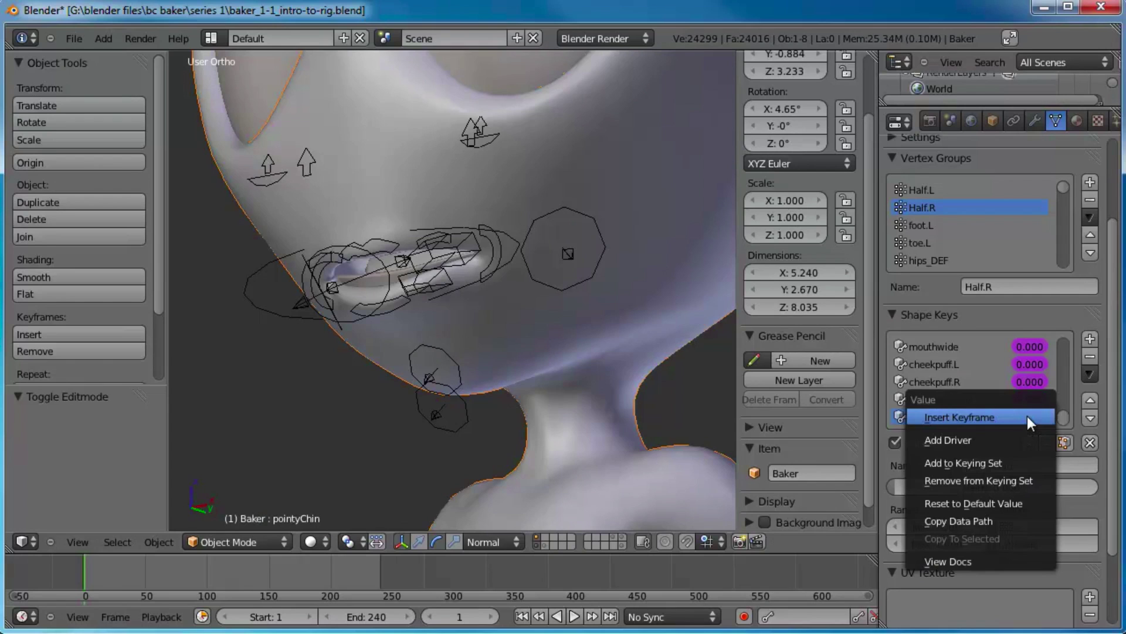
left_click(962, 435)
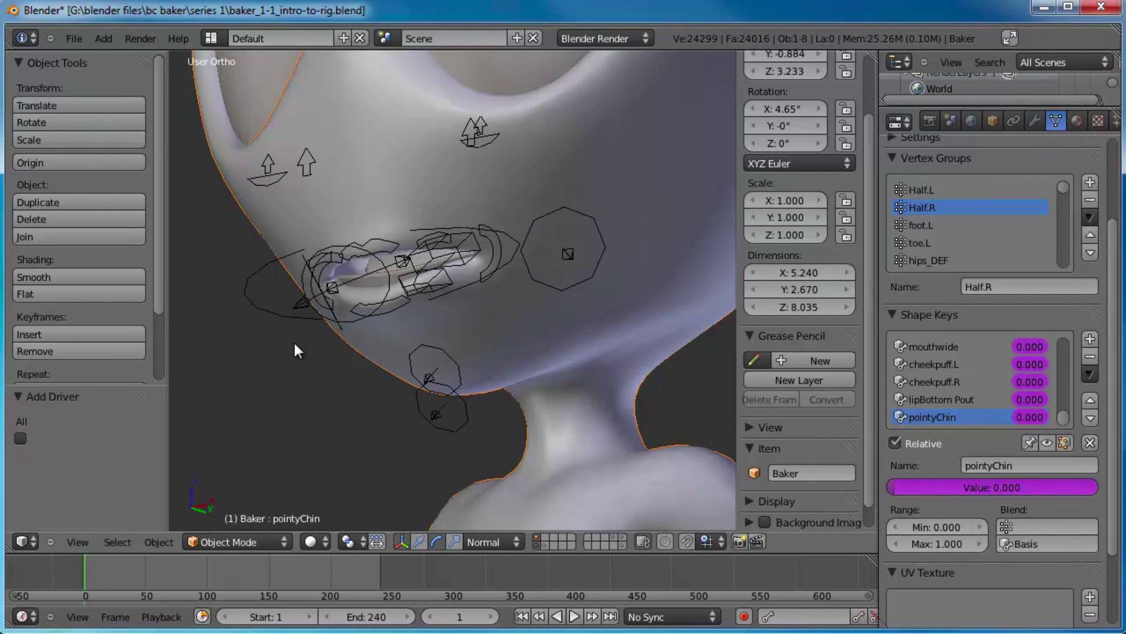
Split the 3D view and turn the new area into a Graph Editor in Drivers mode
left_click_drag(13, 549, 322, 549)
left_click(23, 541)
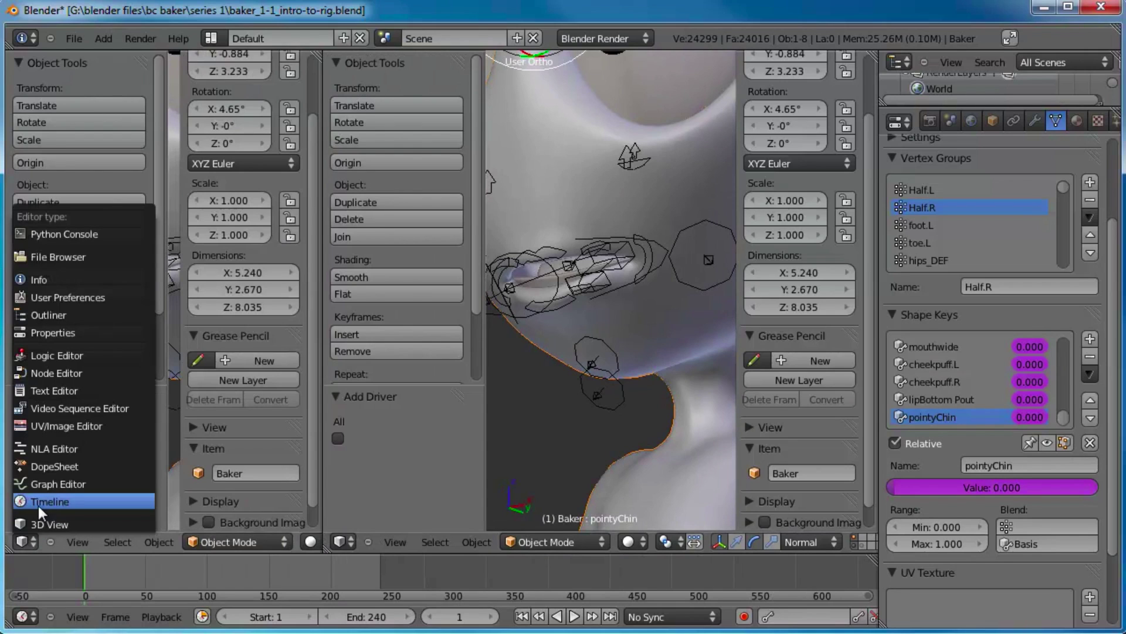
left_click(40, 484)
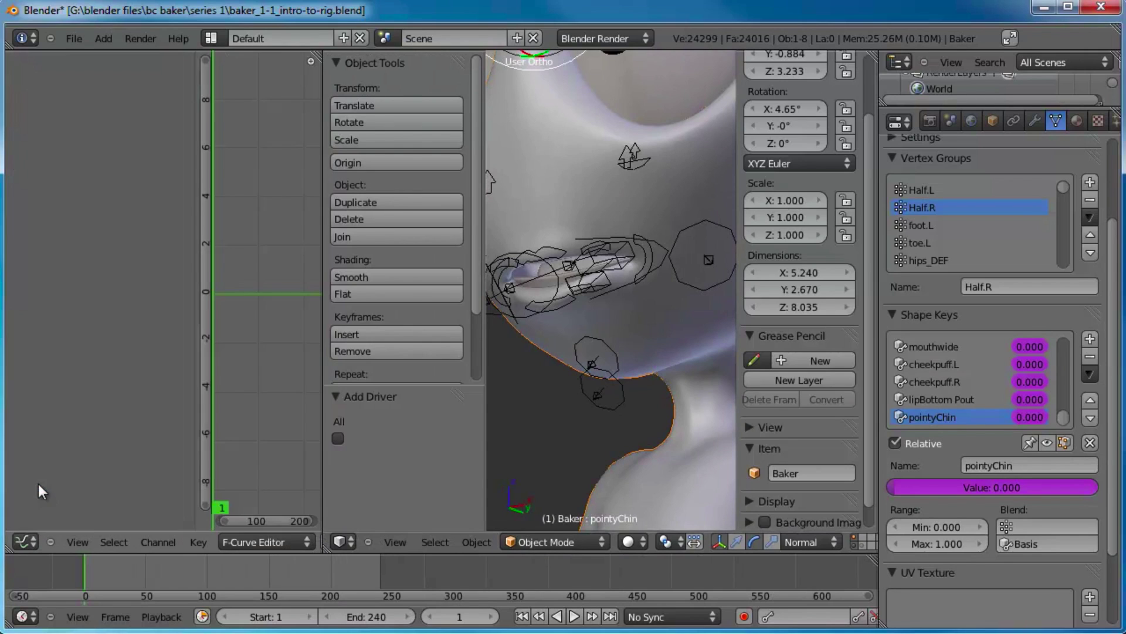
left_click(269, 541)
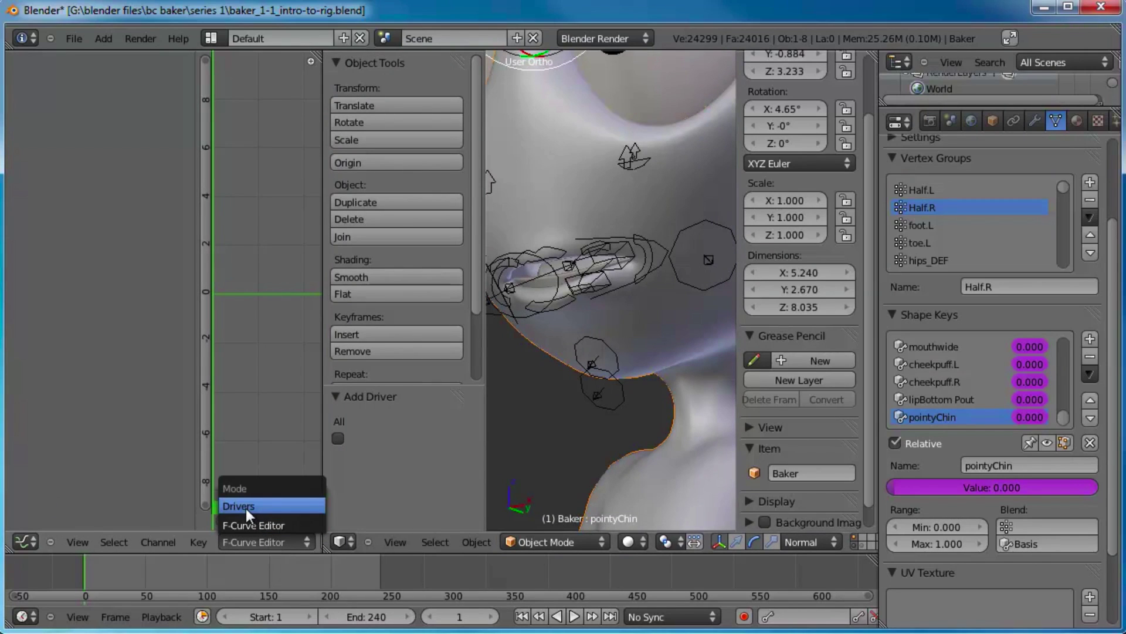
left_click(245, 506)
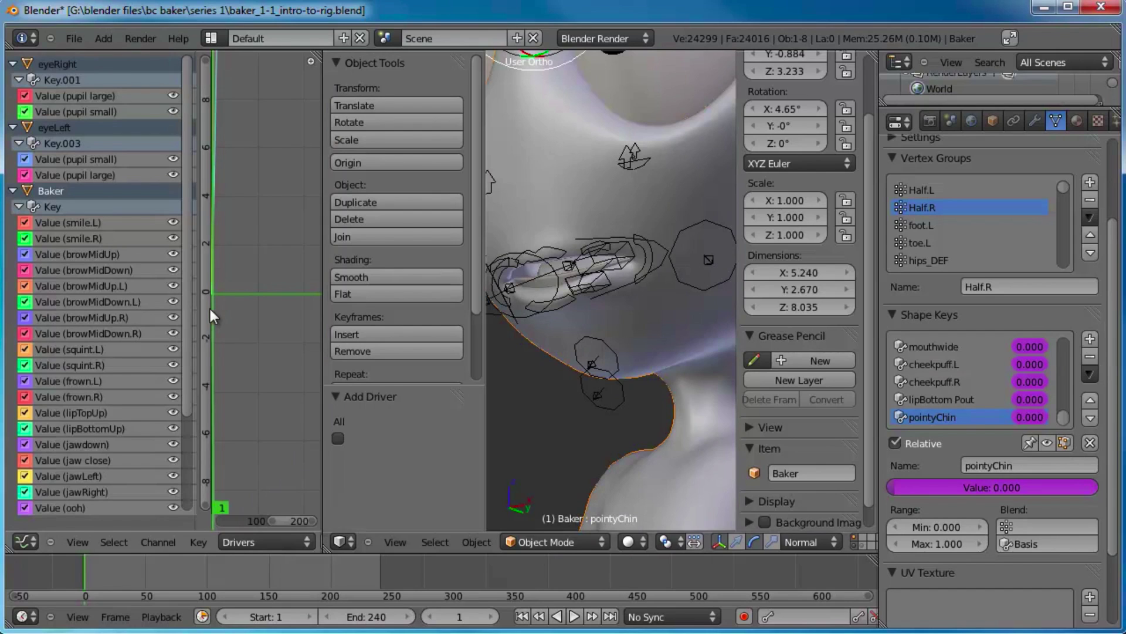
Select the pointyChin driver channel, widen the Graph Editor, and show the channel's driver properties
left_click_drag(185, 213, 206, 350)
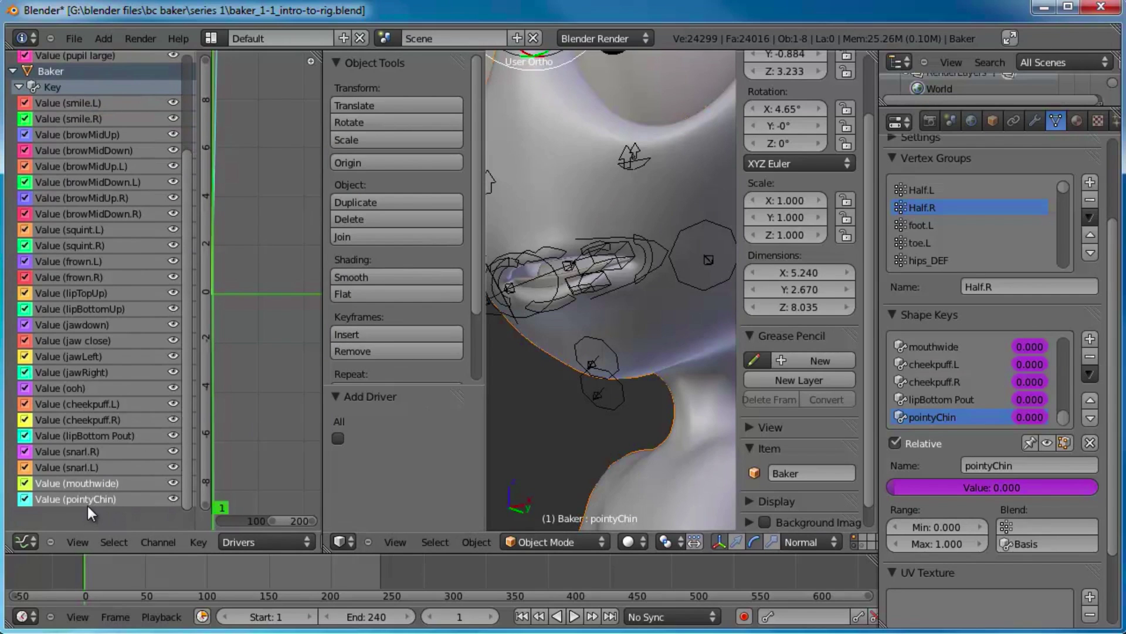
left_click(69, 499)
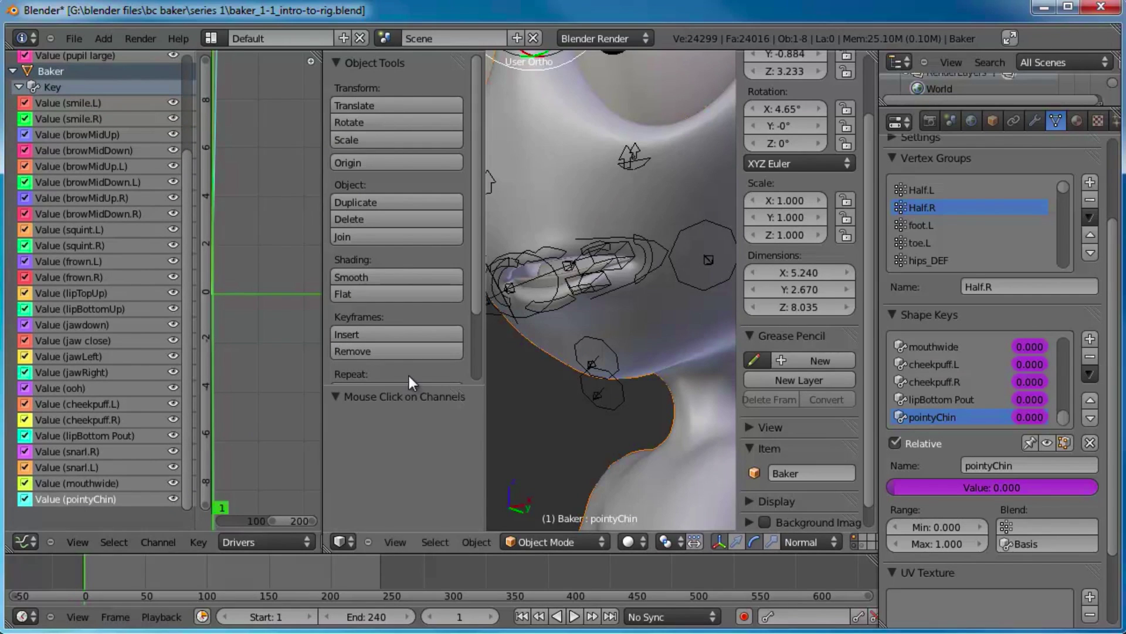
left_click_drag(322, 353, 439, 347)
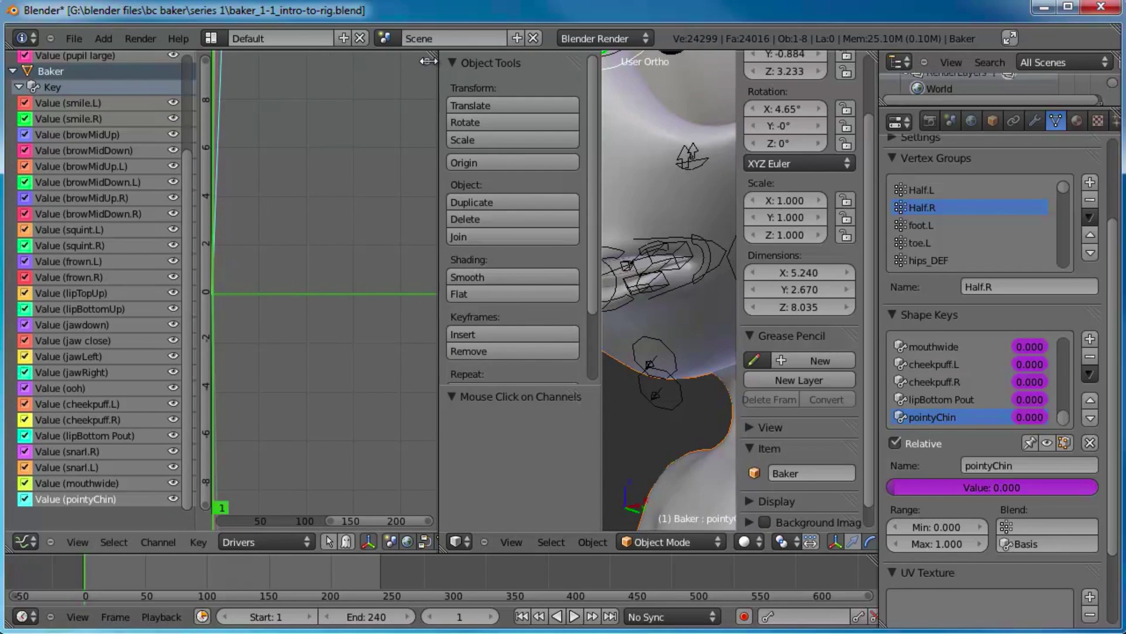
left_click(426, 61)
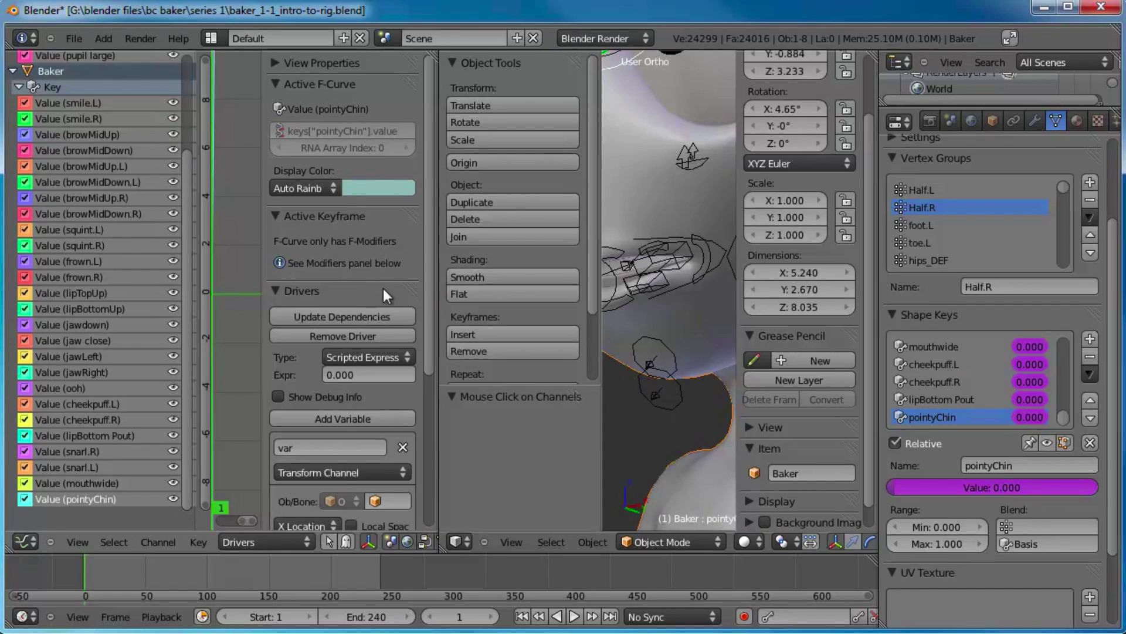
Set the pointyChin driver's type to Averaged Value
scroll(410, 246, "down", 5)
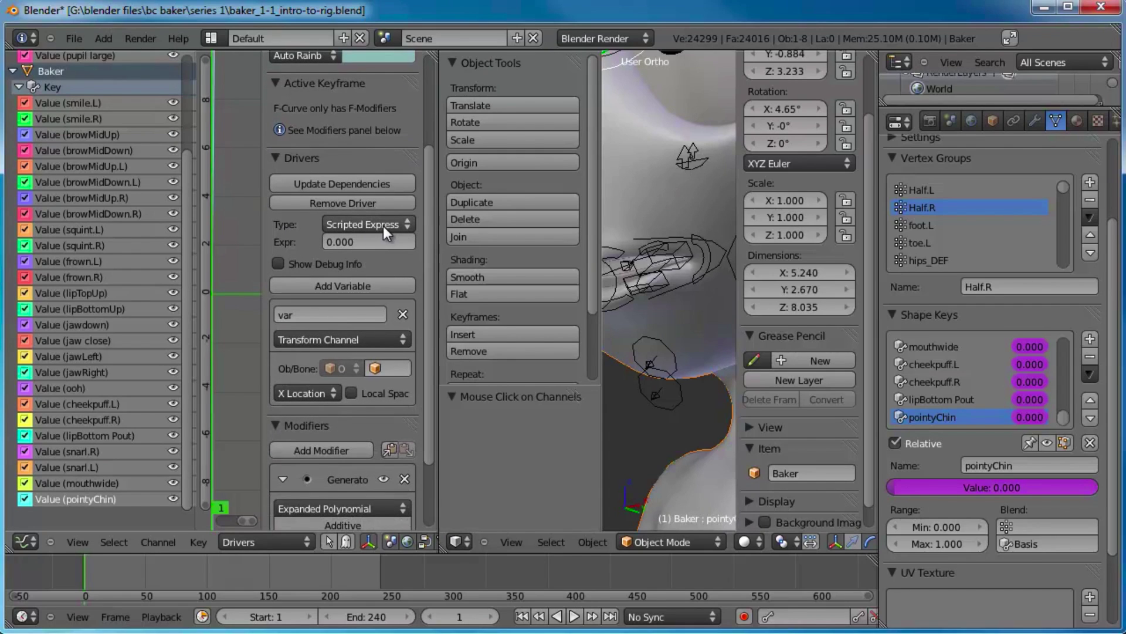
left_click(383, 227)
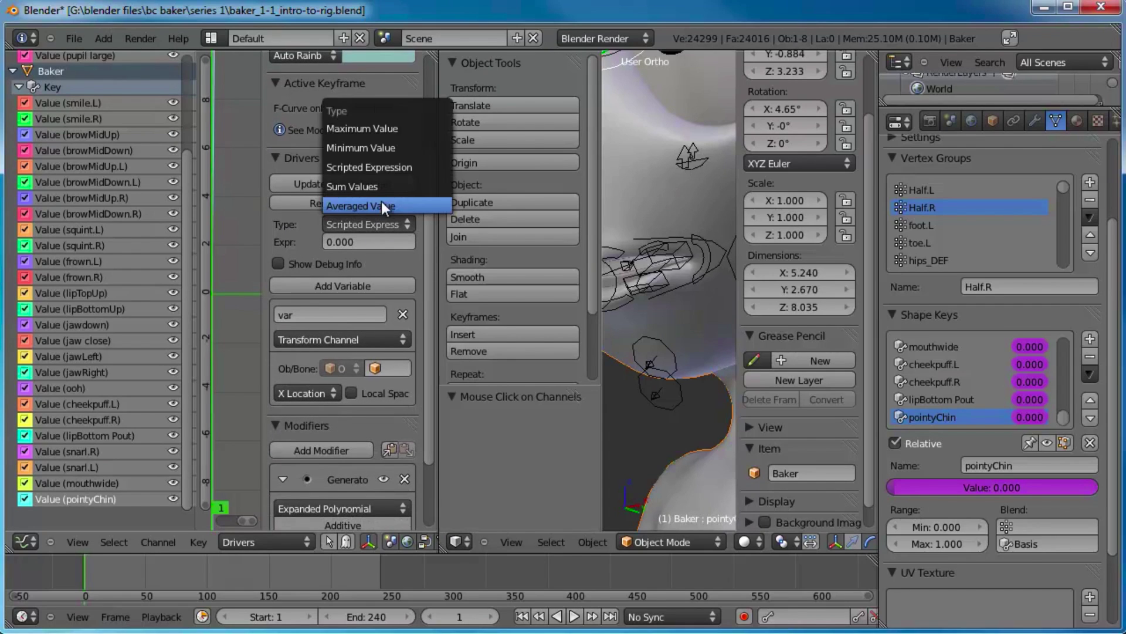
left_click(382, 202)
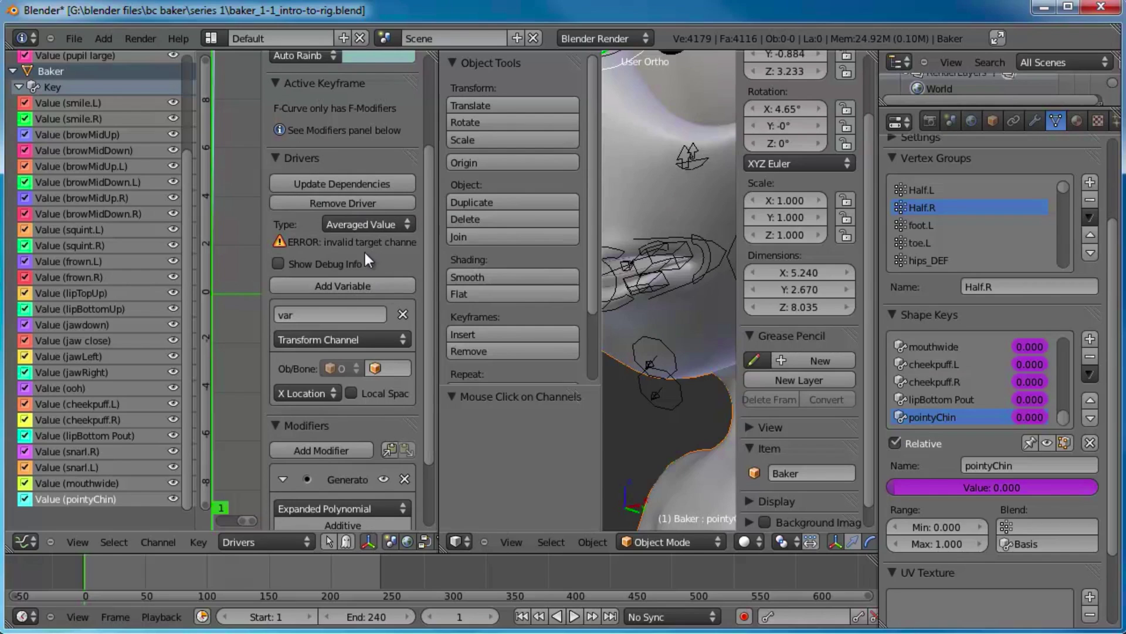
Set the target object of the pointyChin driver's transform channel variable to Baker Rig
scroll(382, 238, "down", 2)
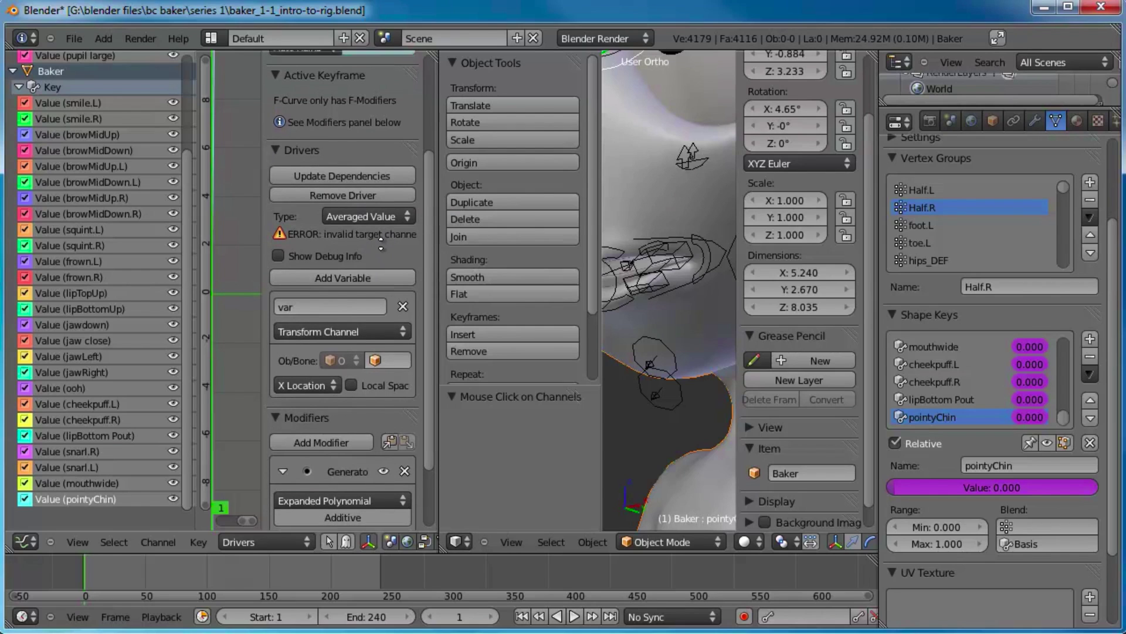
middle_click_drag(381, 224, 381, 220)
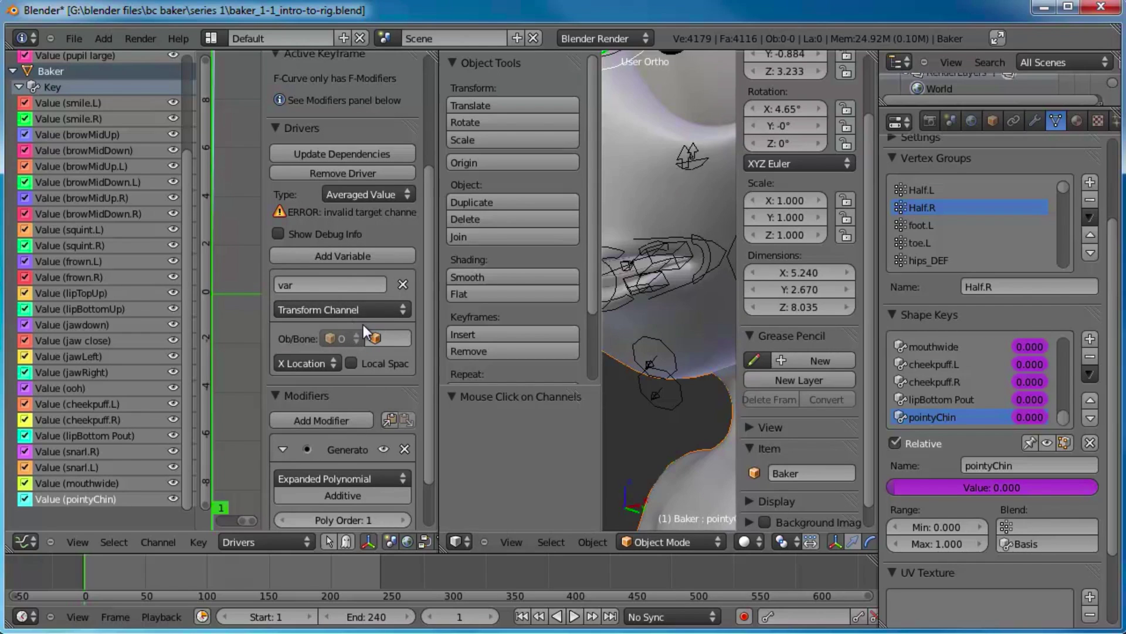
left_click(387, 307)
left_click(395, 338)
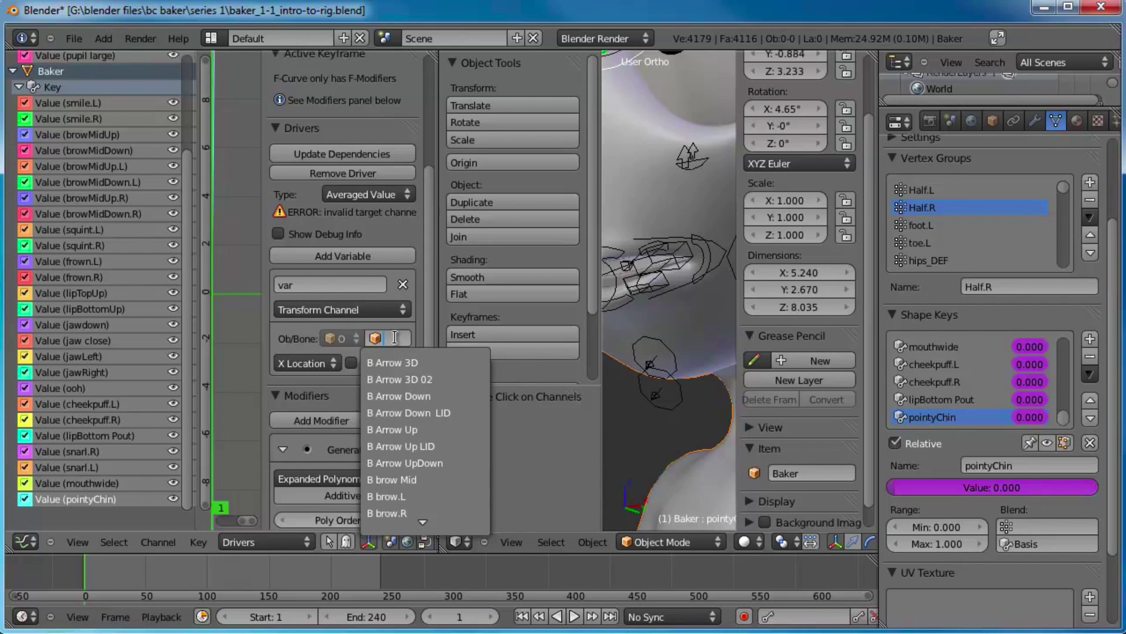
type("baker")
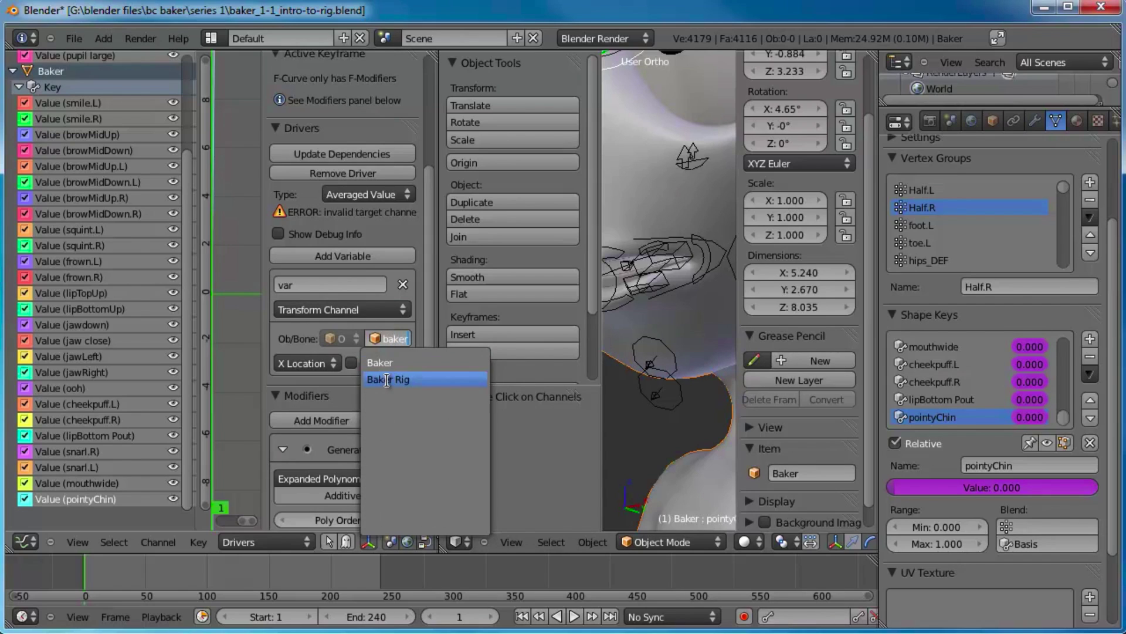
left_click(388, 379)
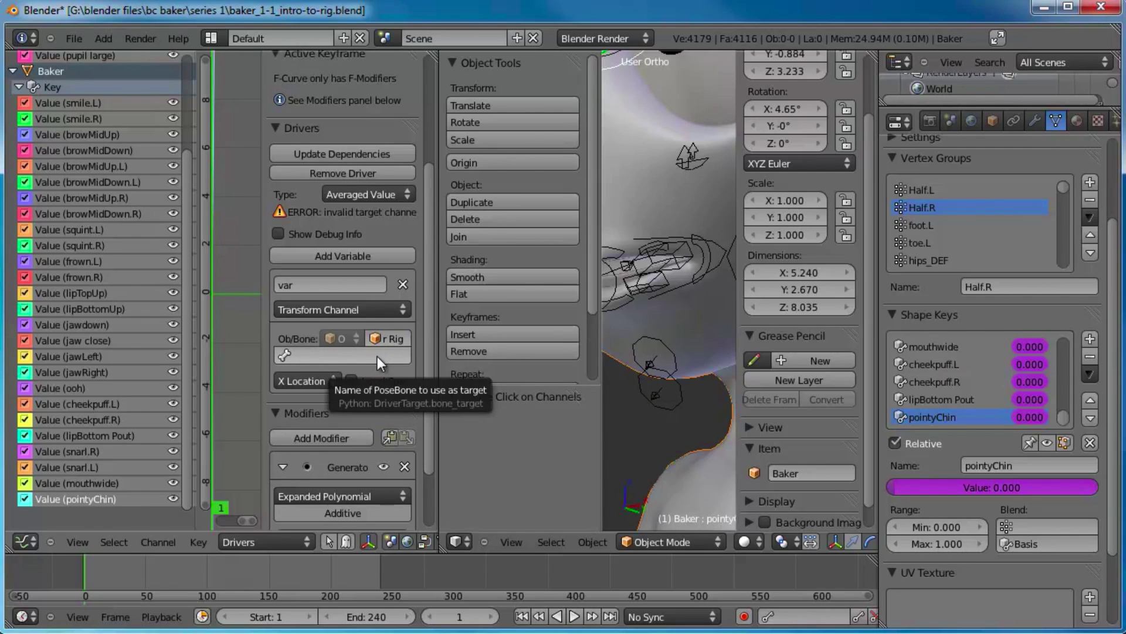
Set the driver variable's target bone to pointy_chin
left_click(379, 357)
left_click(399, 337)
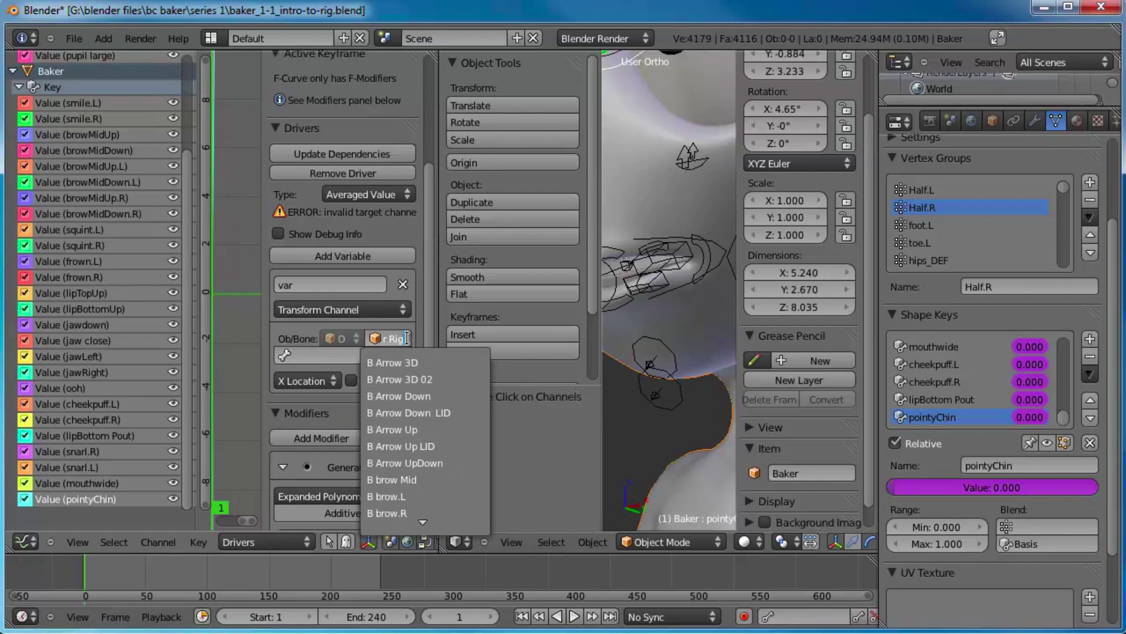
left_click(345, 357)
left_click(345, 357)
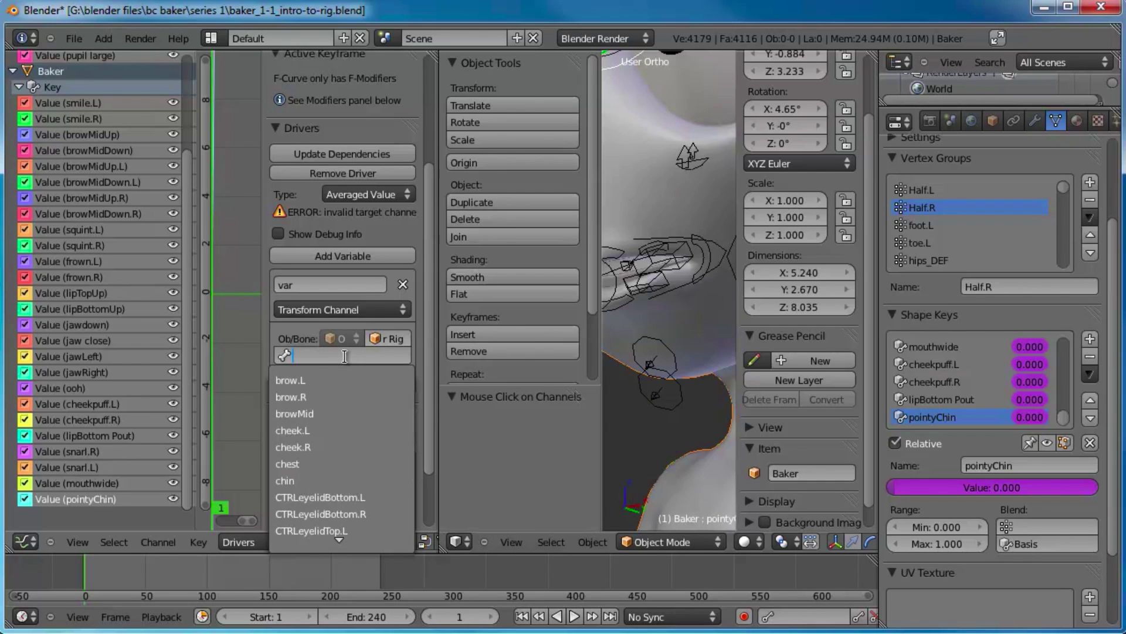
type("point")
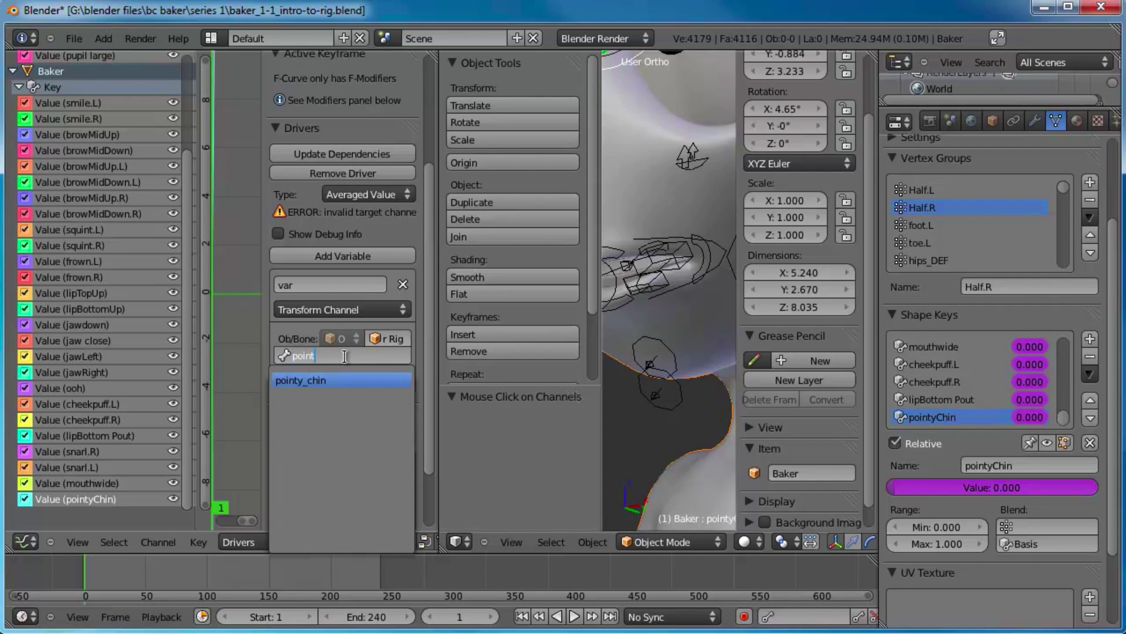
left_click(324, 376)
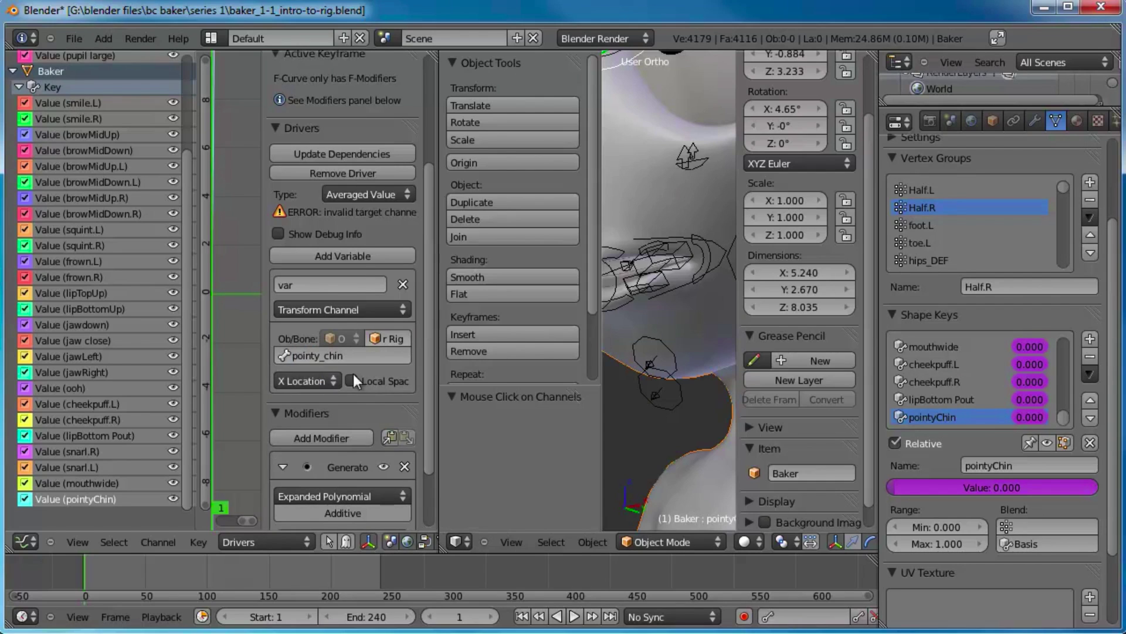
Set the driver variable to read the bone's Y Location and enable Local Space
left_click(334, 383)
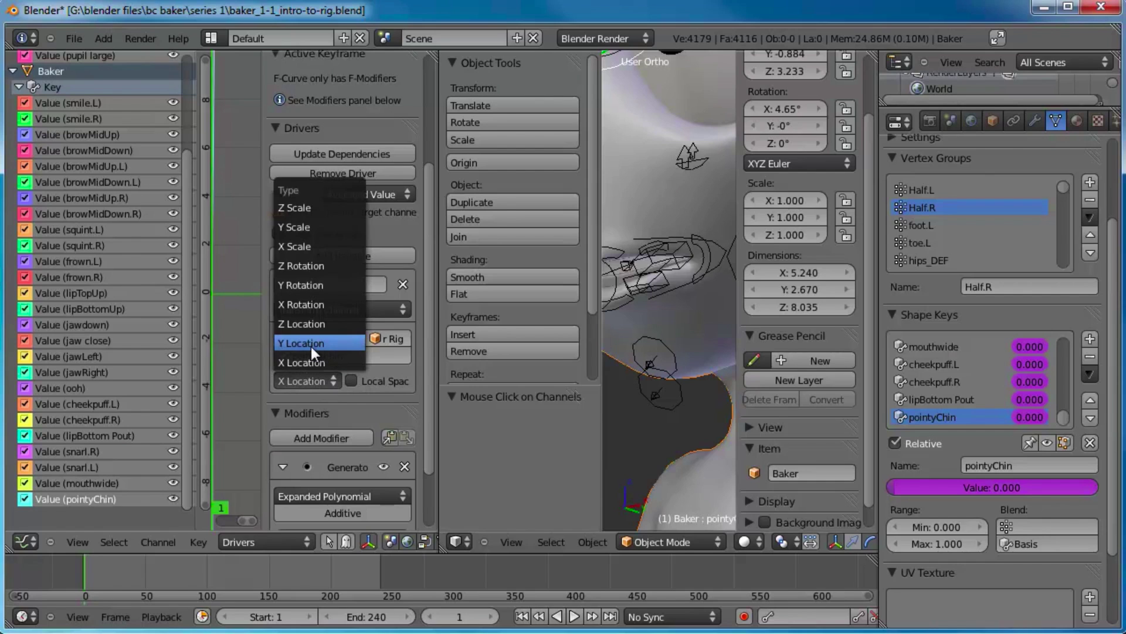
left_click(311, 345)
left_click(351, 381)
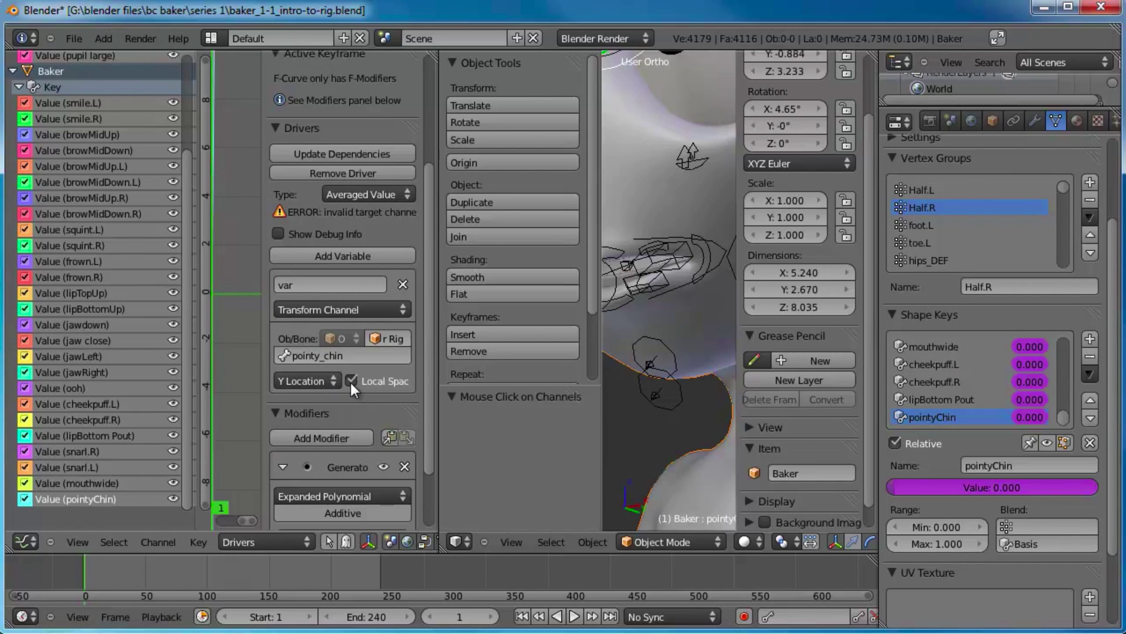
Select the pointy_chin bone and turn on the rig's bone axes to examine its local orientation
right_click(669, 404)
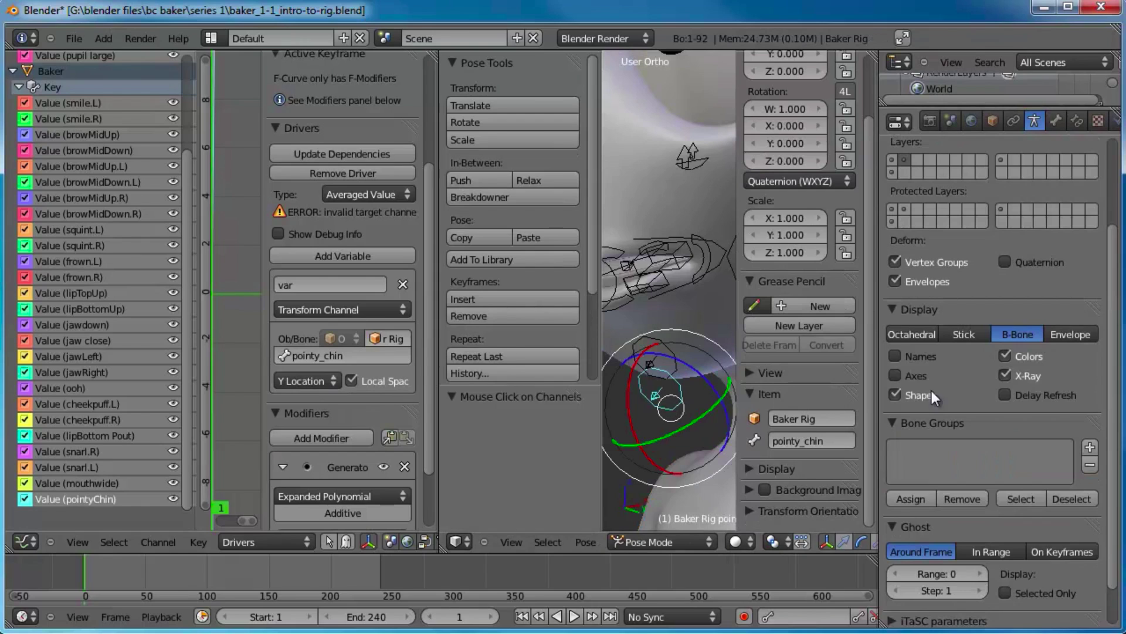
left_click(898, 374)
scroll(679, 389, "up", 3)
middle_click_drag(678, 389, 712, 244, "shift")
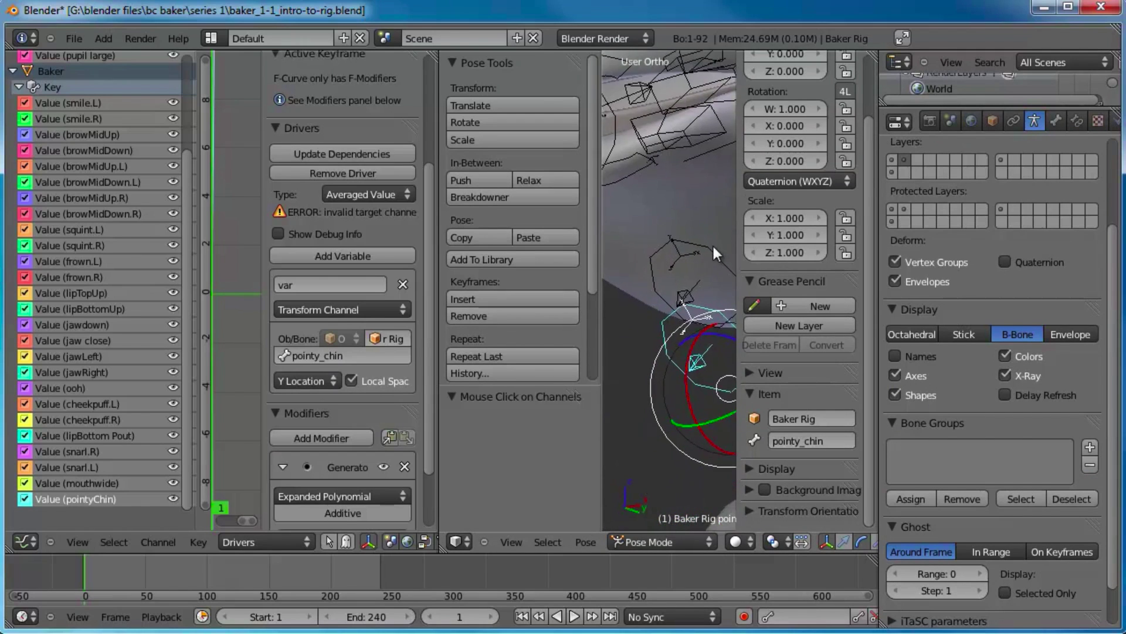
scroll(686, 278, "up", 3)
mouse_move(652, 288)
middle_mouse_down("shift")
mouse_move(660, 305)
mouse_move(639, 280)
middle_mouse_up("shift")
scroll(804, 304, "up", 3)
scroll(670, 309, "up", 5)
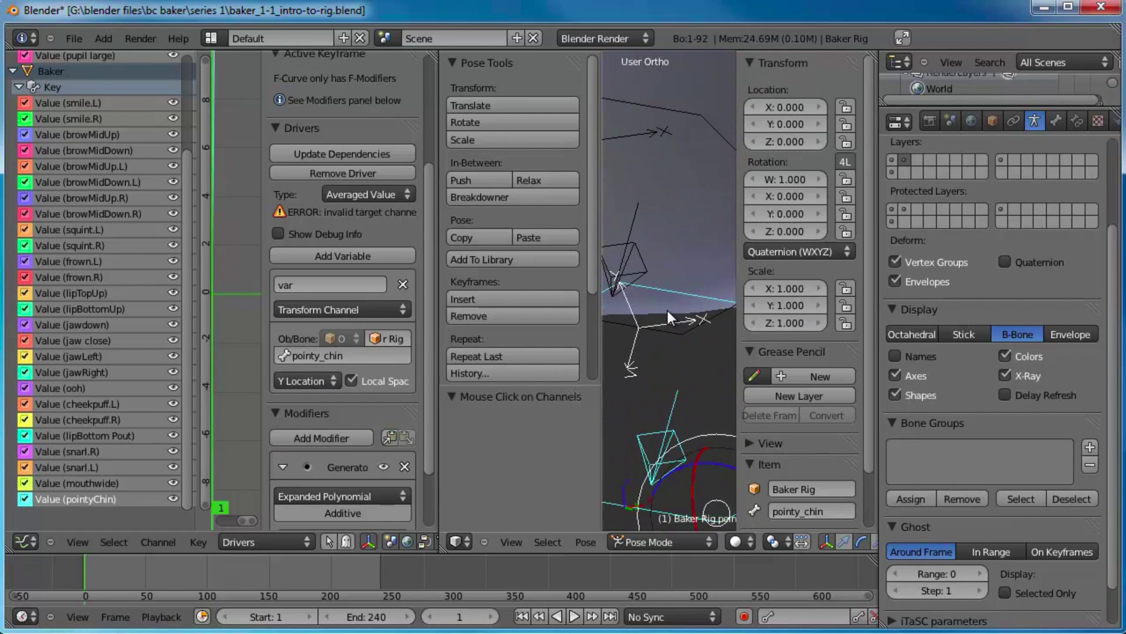
Change the driver variable's transform channel to Z Location
scroll(663, 314, "down", 4)
left_click(313, 381)
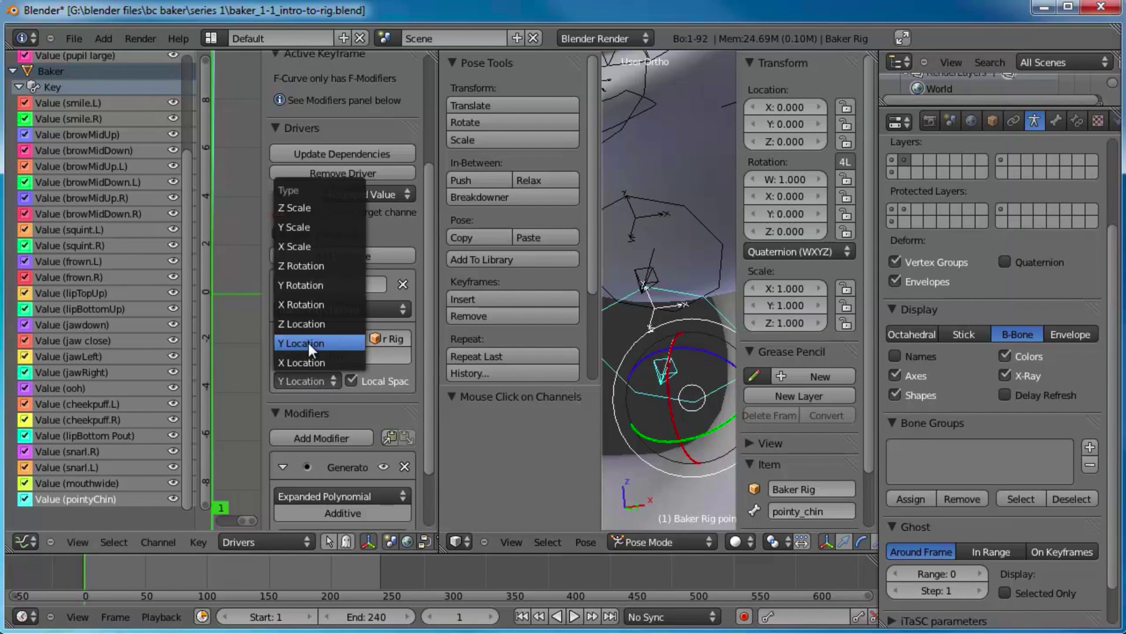
left_click(304, 325)
Hide the 3D view's tool shelf and properties sidebar, and turn off the rig's bone axes
scroll(660, 364, "down", 6)
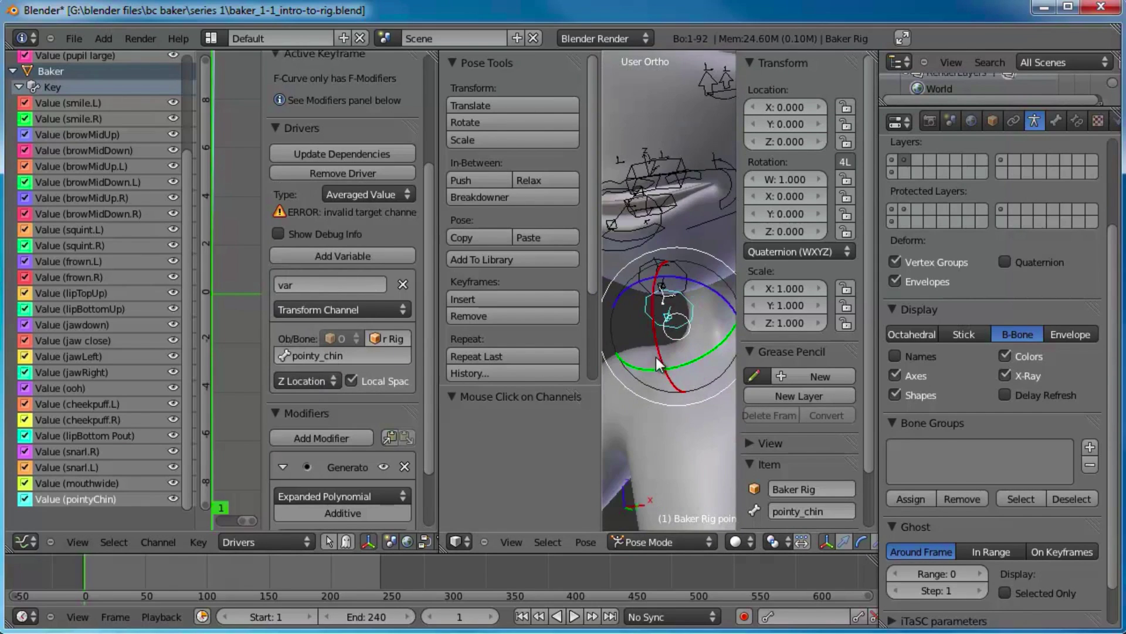
middle_click_drag(701, 230, 624, 250)
key("t")
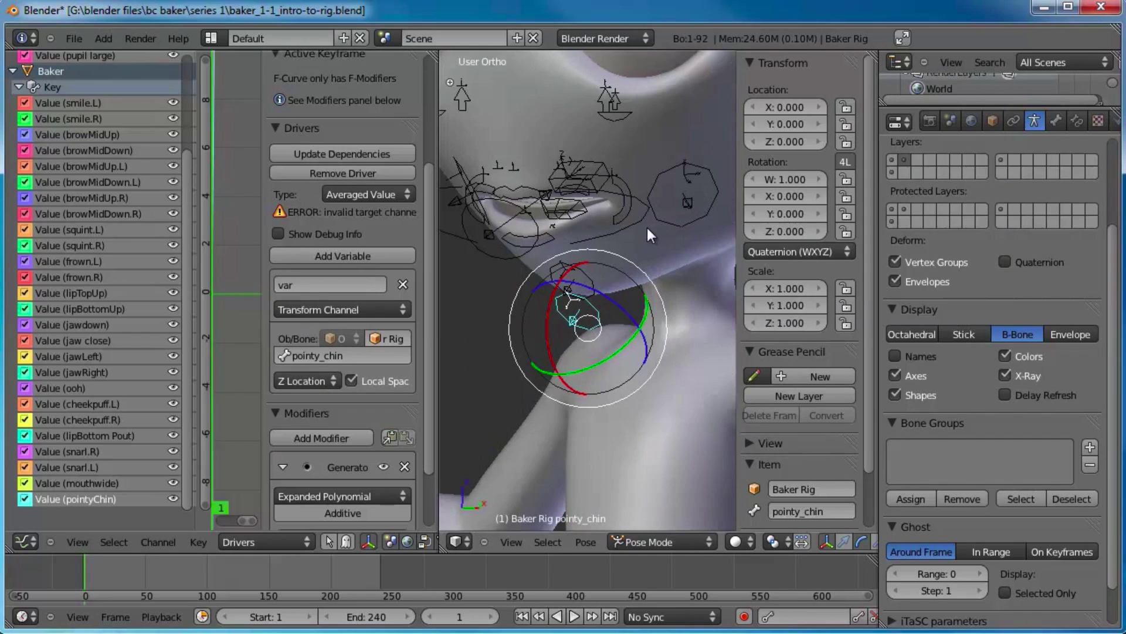
key("n")
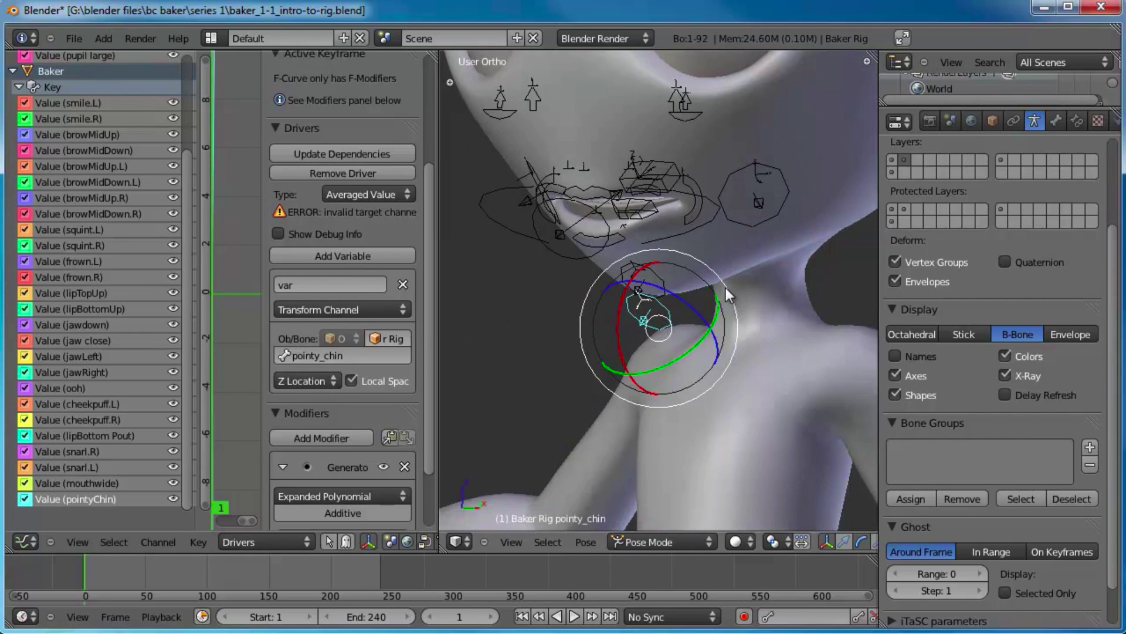
mouse_move(726, 288)
middle_mouse_down()
mouse_move(697, 255)
mouse_move(682, 353)
middle_mouse_up()
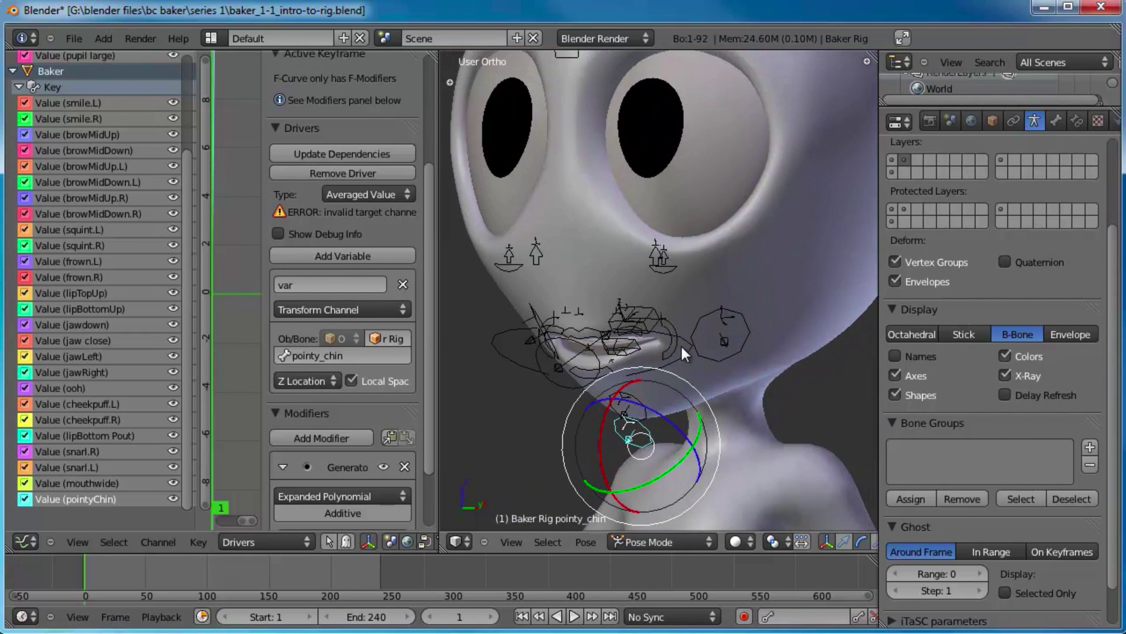
left_click(896, 376)
Test the pointyChin driver by moving the pointy_chin bone from two viewing angles, cancelling each move
scroll(683, 442, "up", 2)
middle_click_drag(686, 434, 728, 385, "shift")
key("g")
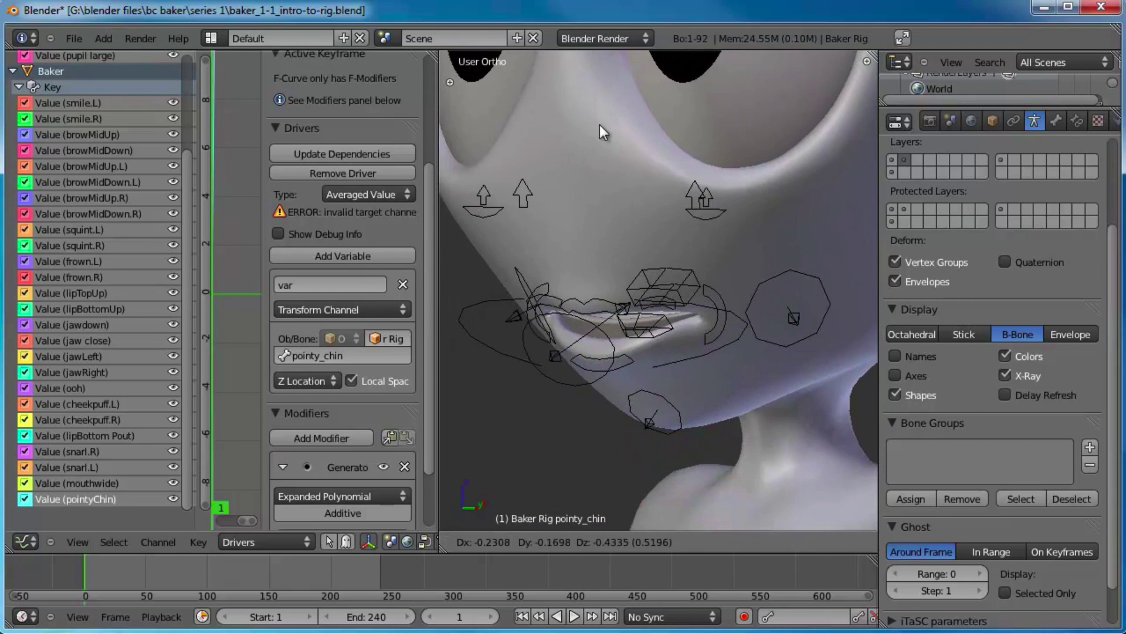
right_click(660, 497)
scroll(616, 387, "down", 2)
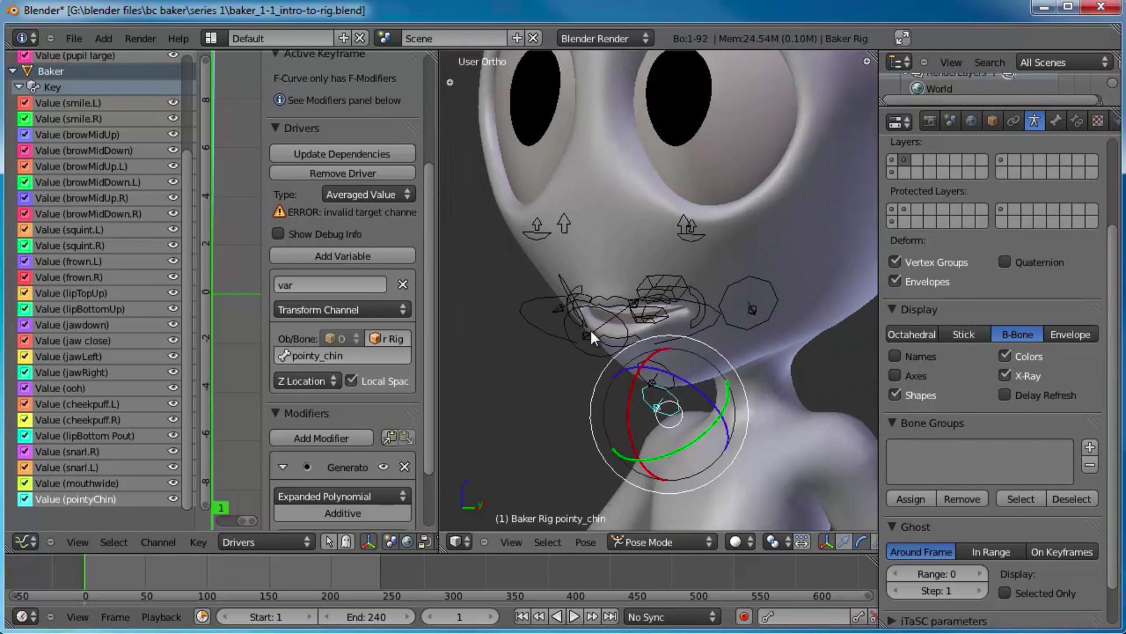
middle_click_drag(591, 330, 685, 337)
key("g")
right_click(716, 371)
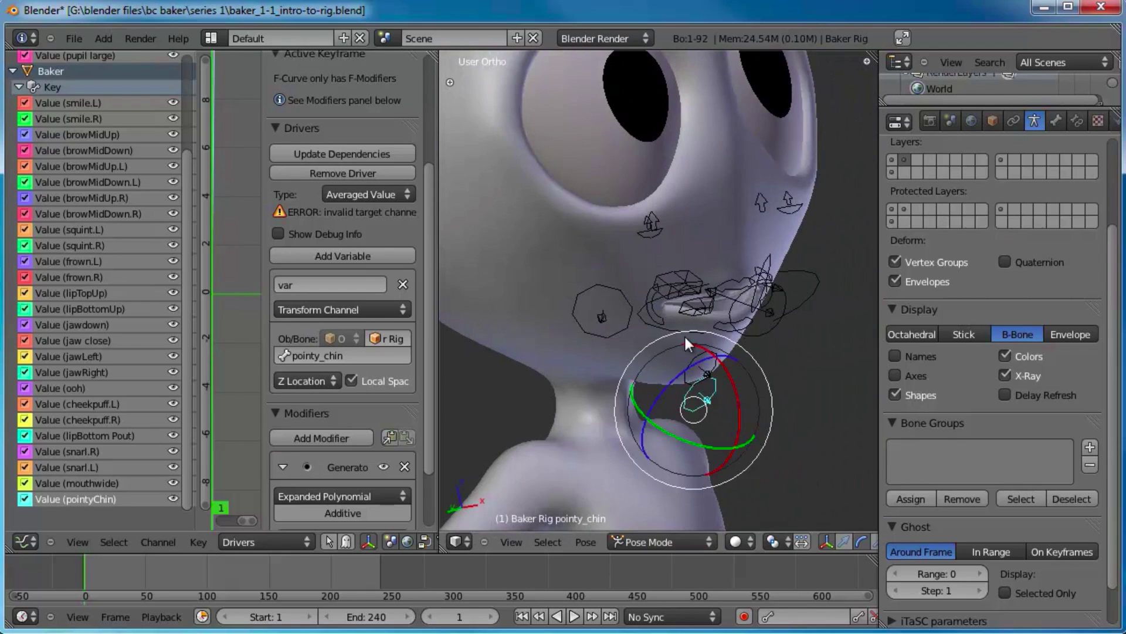
scroll(663, 325, "down", 2)
middle_click_drag(596, 263, 549, 310, "shift")
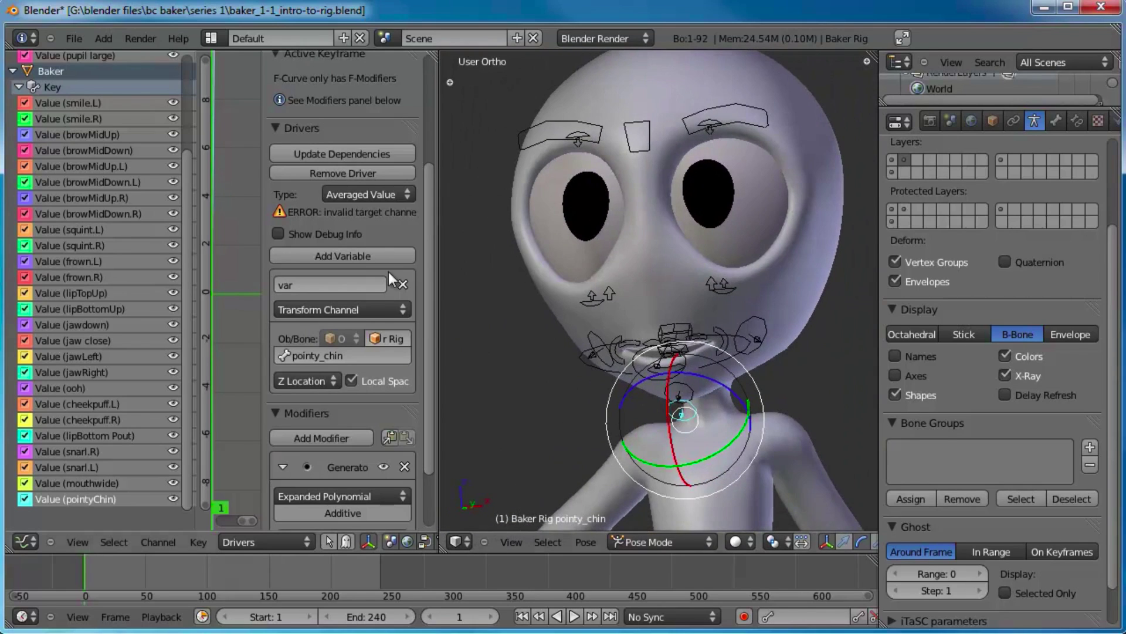
Refresh the pointyChin driver by switching its type to Sum Values and back to Averaged Value
scroll(387, 214, "up", 3)
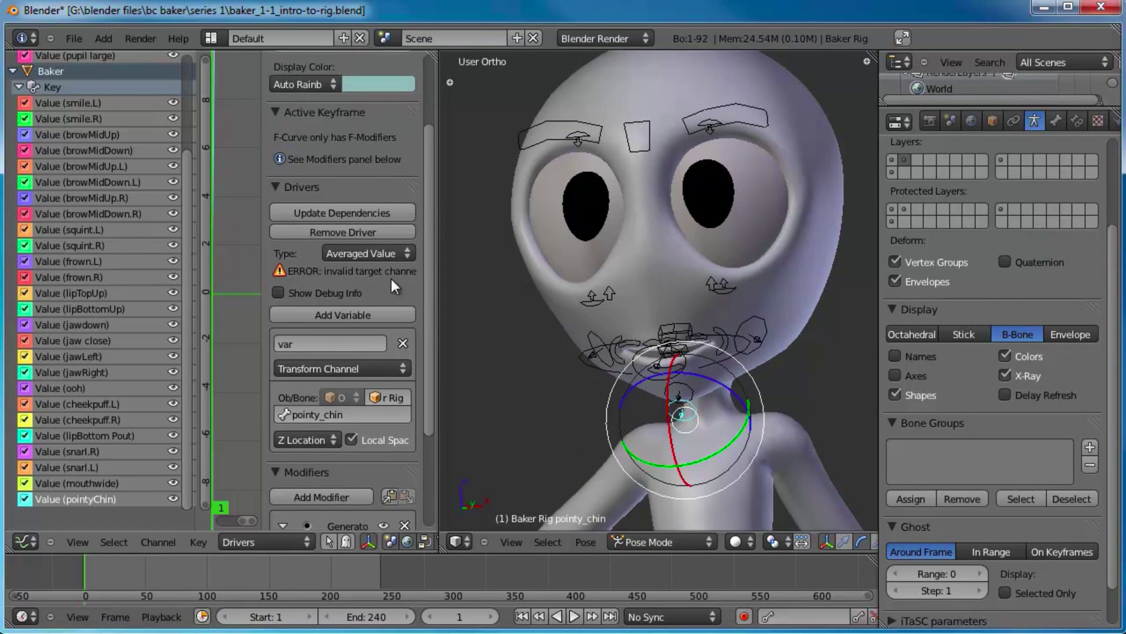
left_click(399, 251)
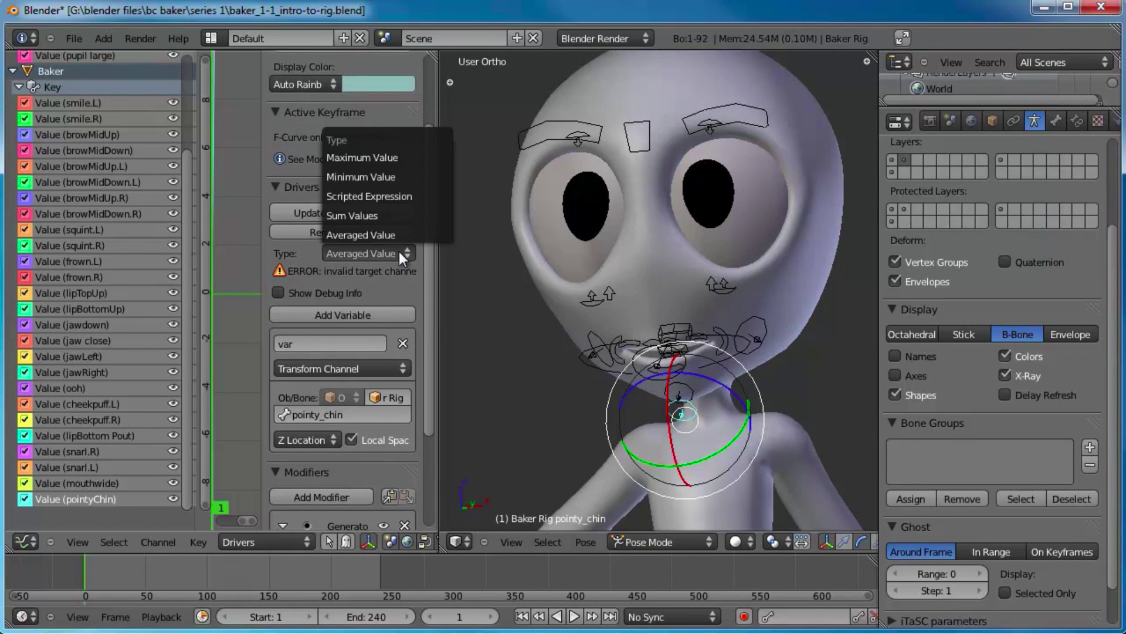
left_click(389, 216)
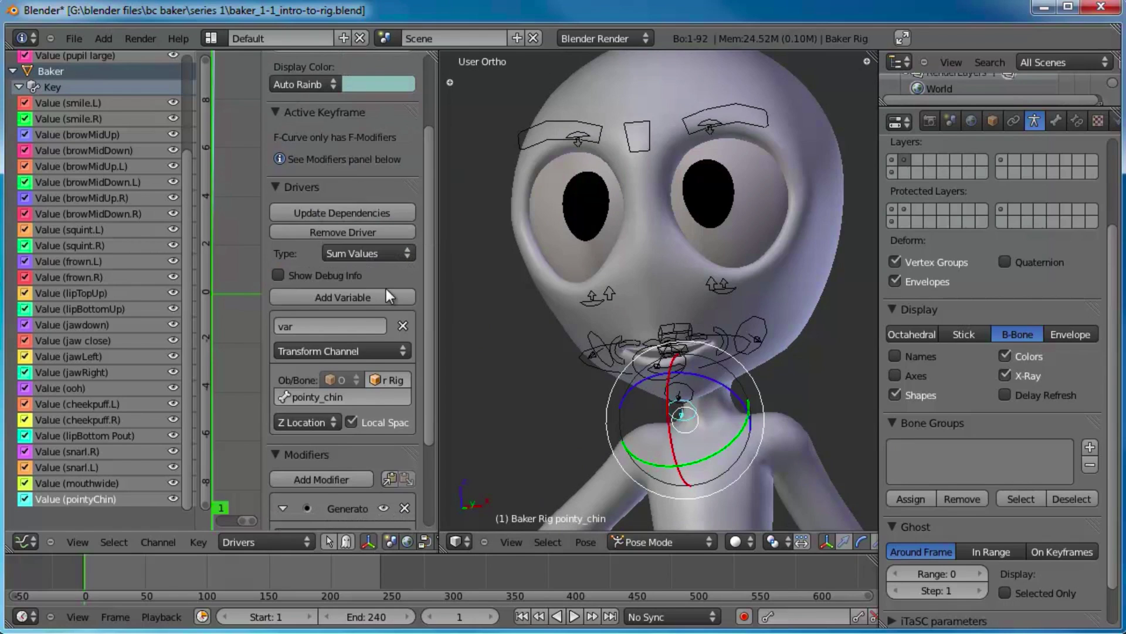
left_click(390, 256)
left_click(381, 233)
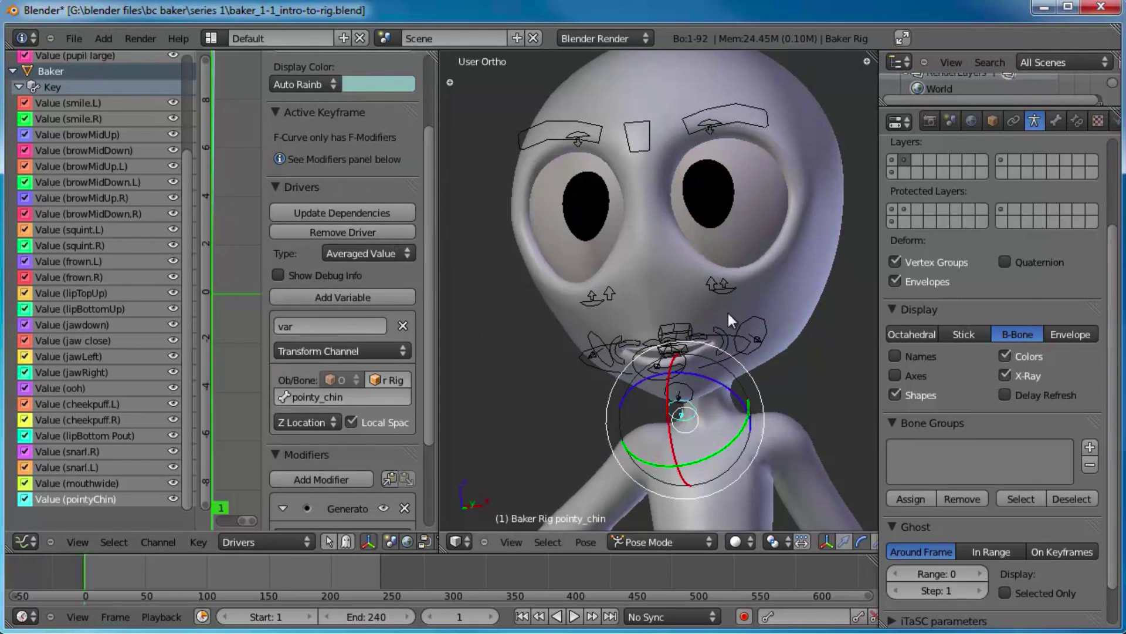
Move the pointy_chin bone down to test the chin's response, leaving the bone at its original position
scroll(692, 352, "up", 5)
key("g")
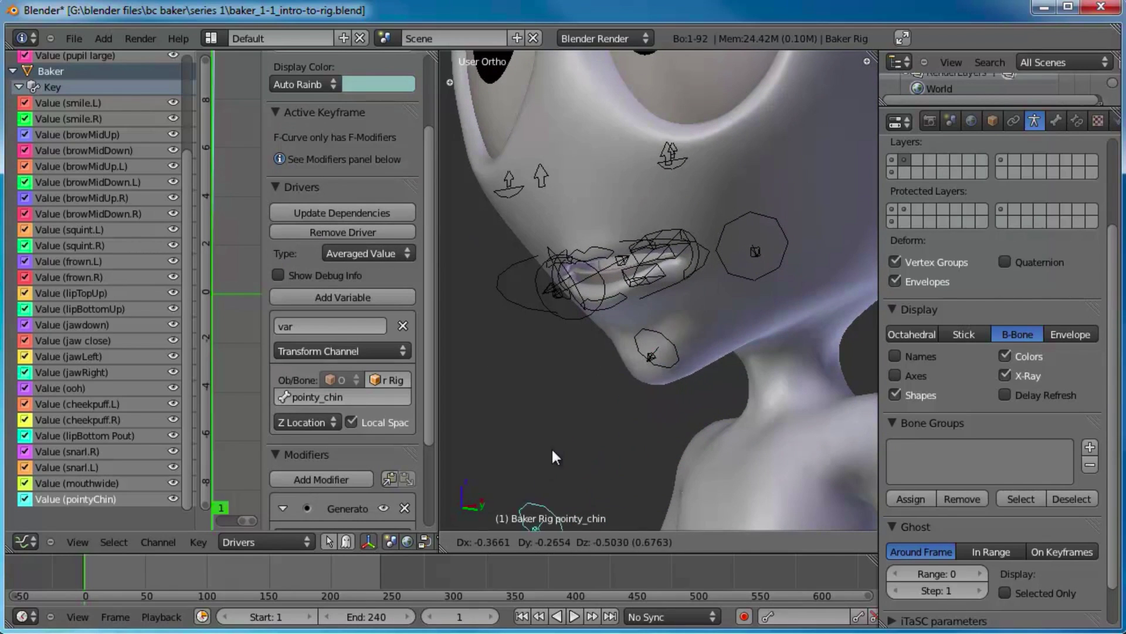
left_click(660, 352)
Try the Sum Values driver type, then restore Averaged Value
left_click(373, 253)
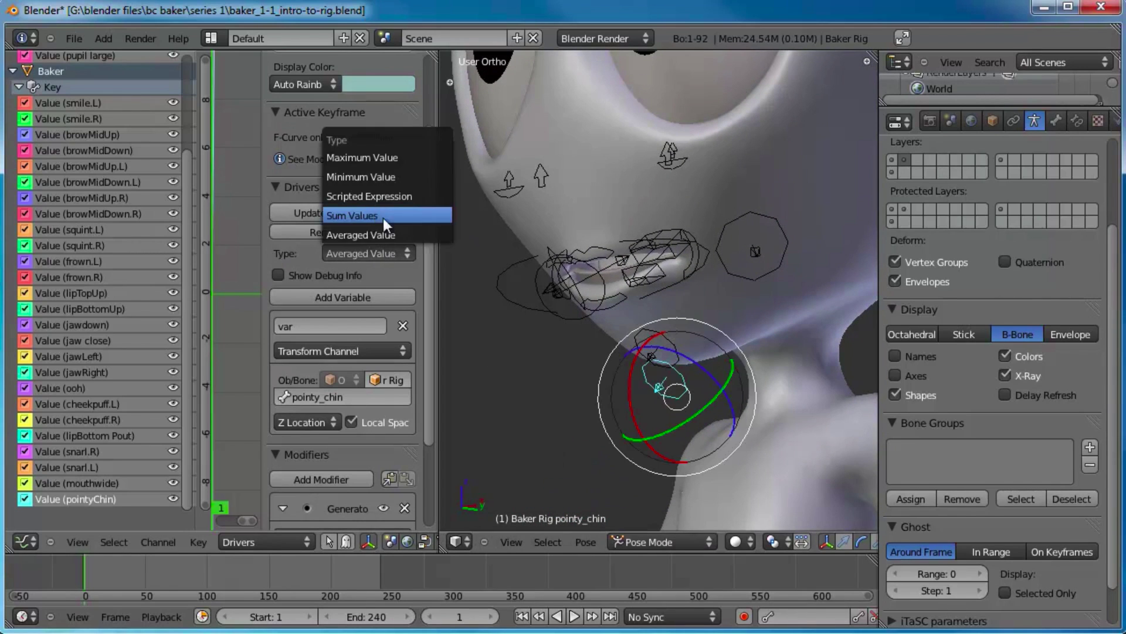
left_click(383, 217)
left_click(383, 251)
left_click(383, 235)
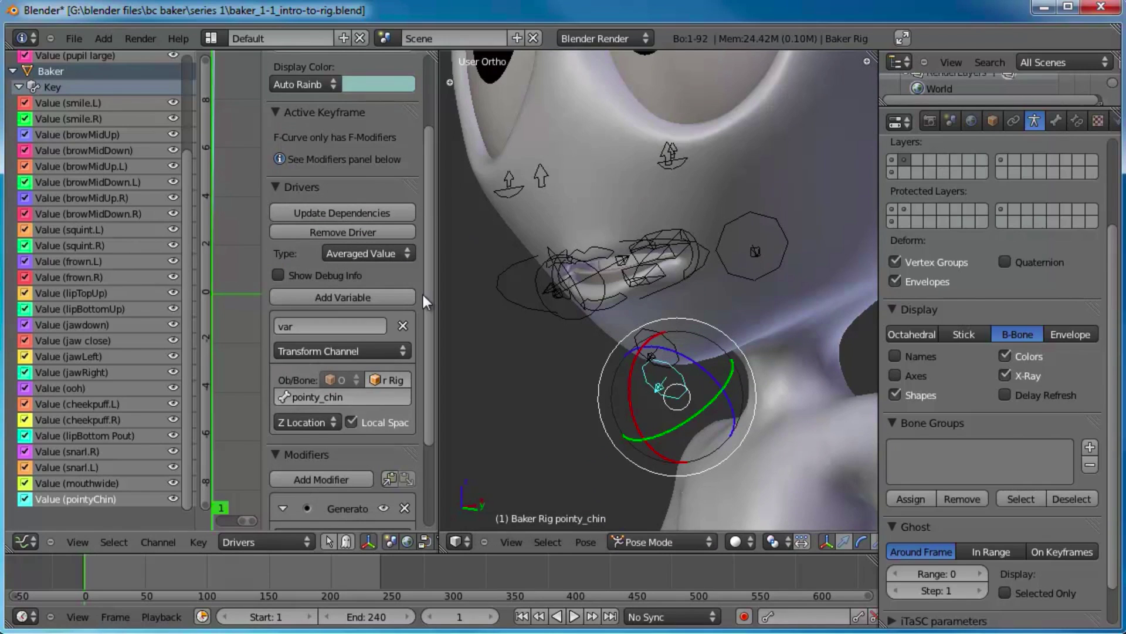
Review the driver and modifier settings, test-move the pointy_chin bone with the move cancelled, and examine the face from the front
scroll(368, 311, "down", 5)
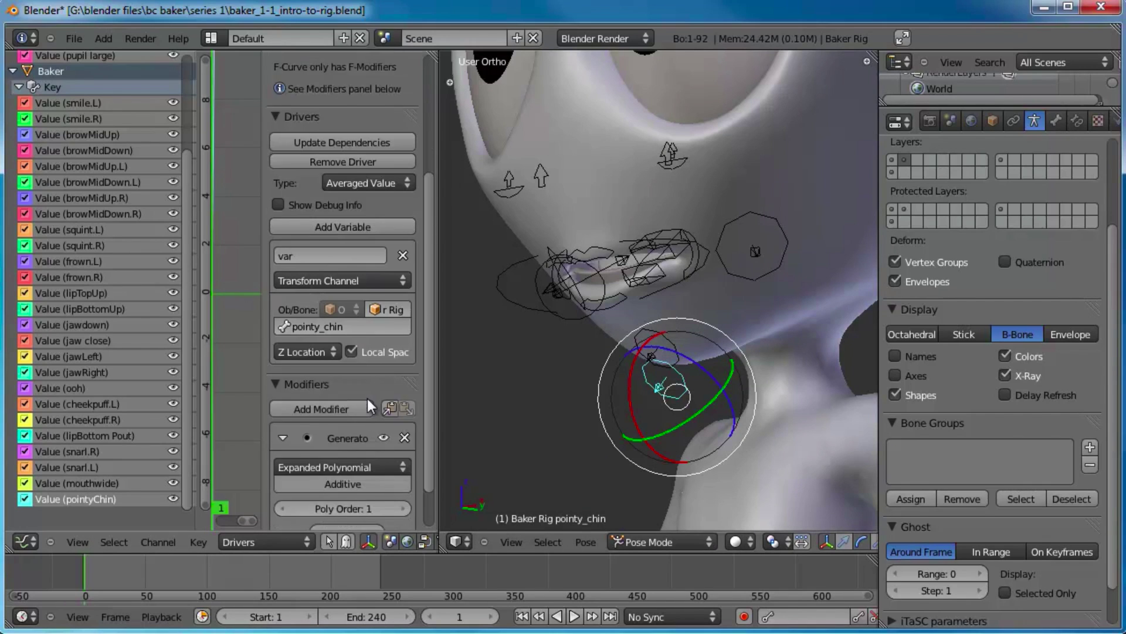
left_click(351, 299)
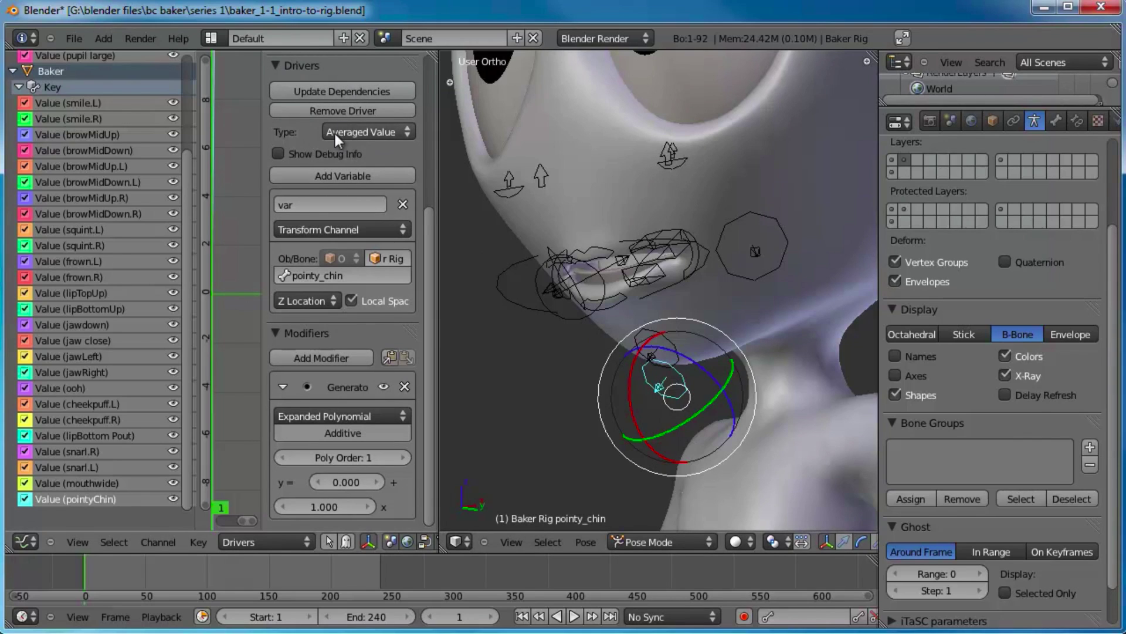
key("g")
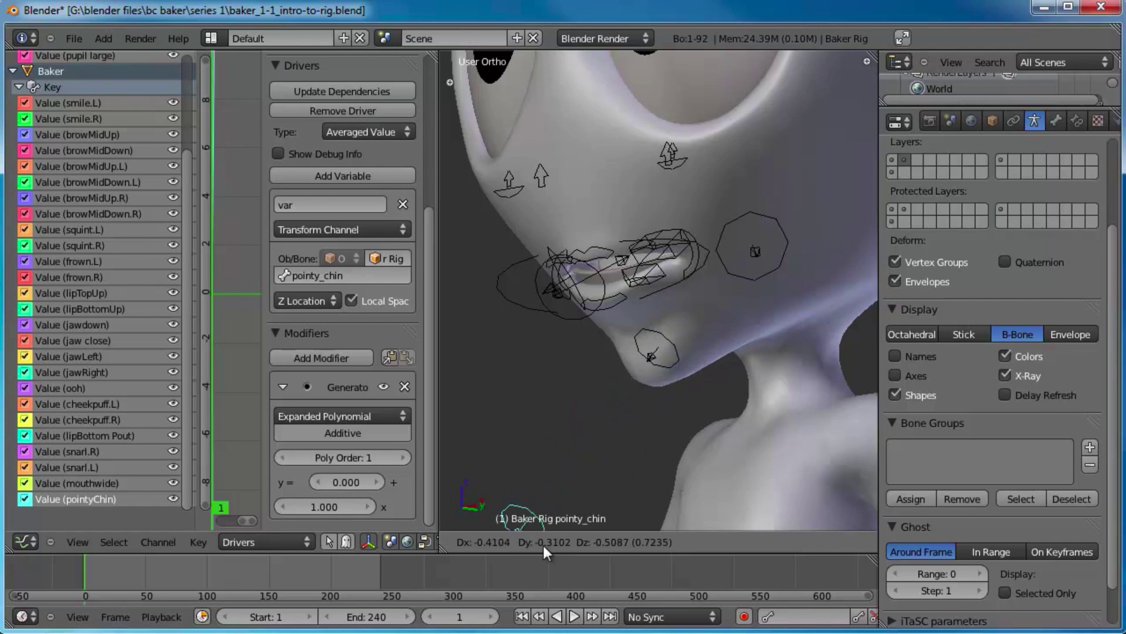
right_click(659, 376)
scroll(639, 329, "down", 2)
middle_click_drag(551, 252, 659, 342)
scroll(665, 297, "up", 2)
scroll(659, 342, "down", 2)
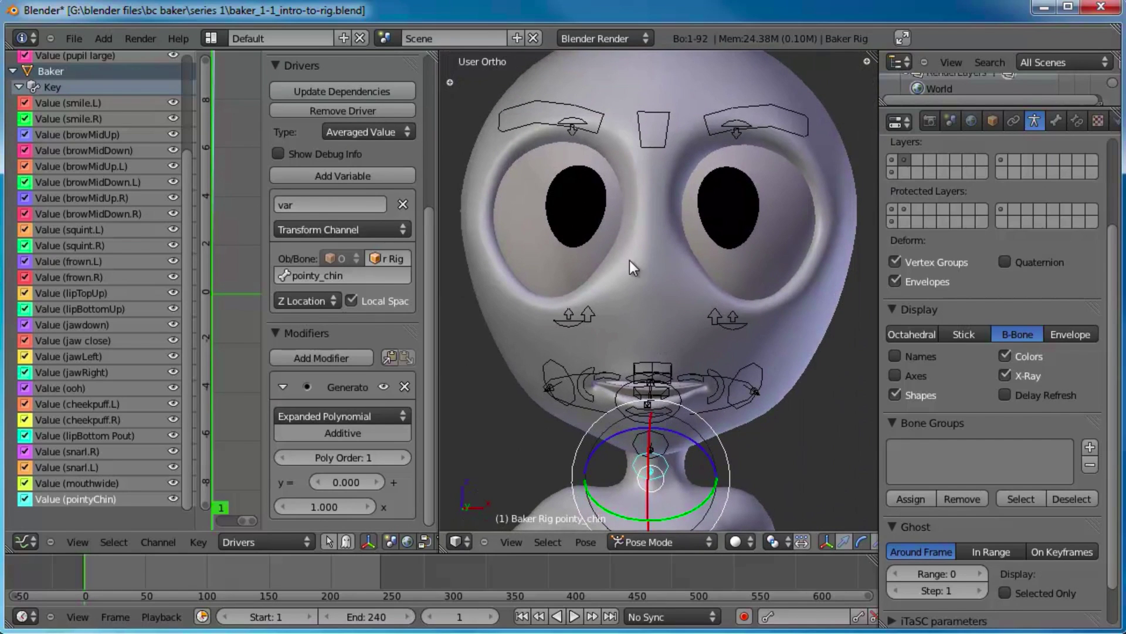
middle_click_drag(649, 283, 652, 308)
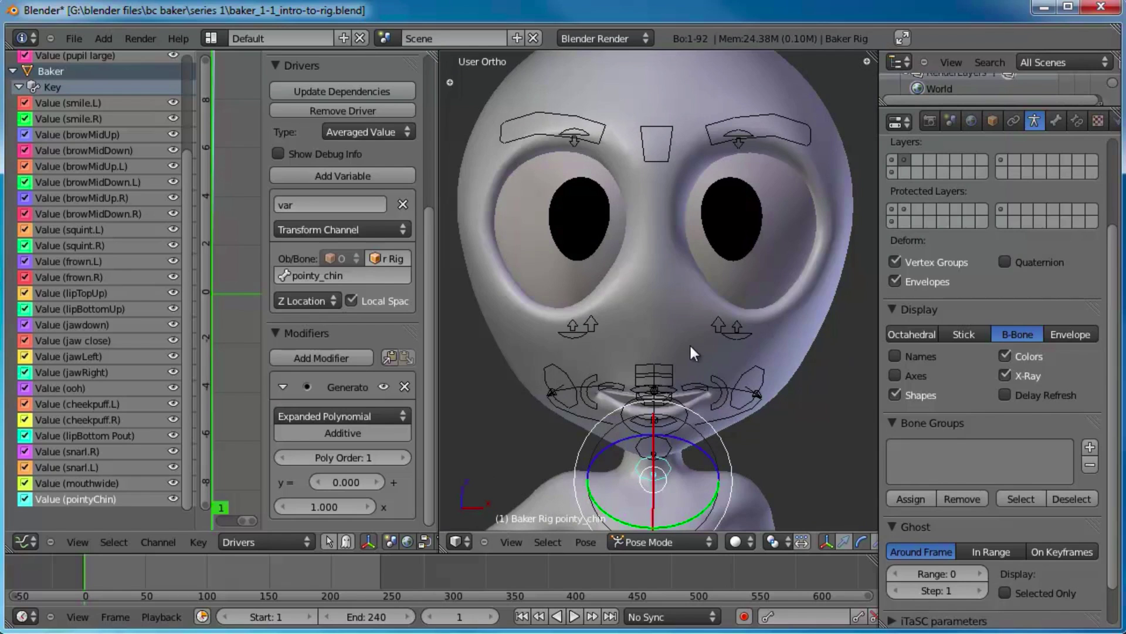
Examine the face rig and the area around the pointy_chin bone from several angles, finishing in front view
scroll(687, 342, "up", 2)
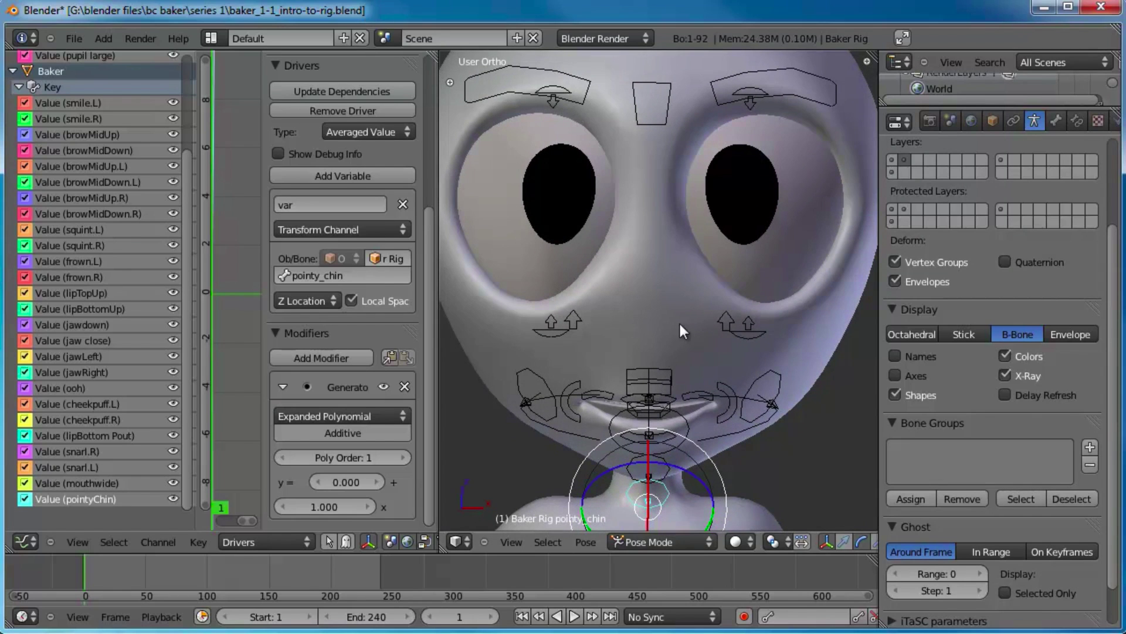
middle_click_drag(557, 327, 611, 310)
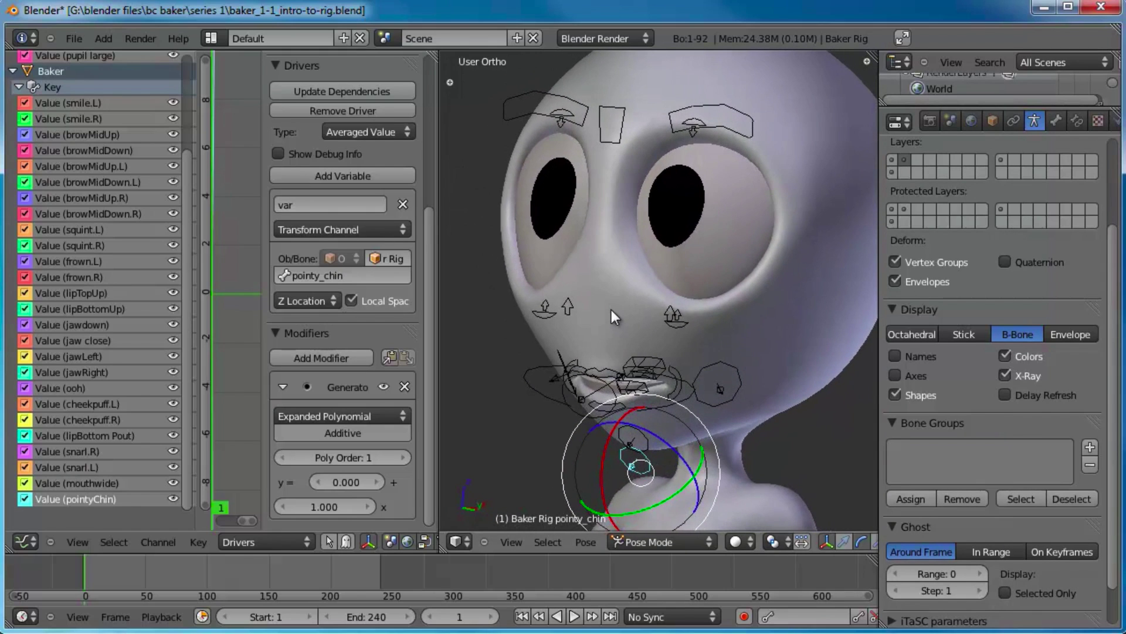
scroll(685, 413, "down", 2)
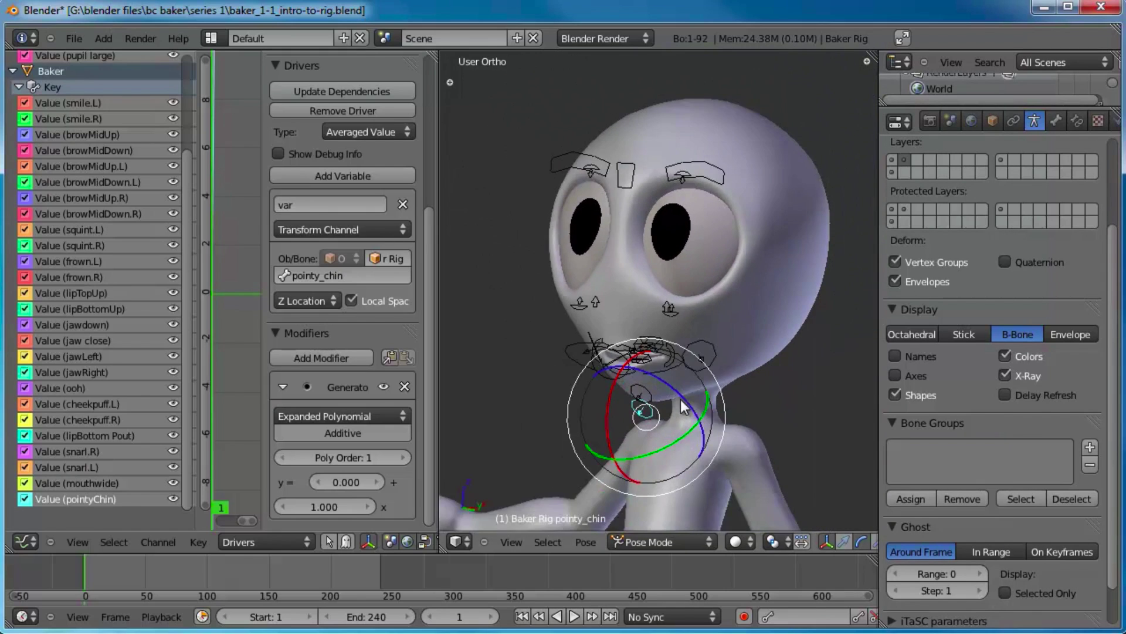
middle_click_drag(695, 307, 698, 196, "shift")
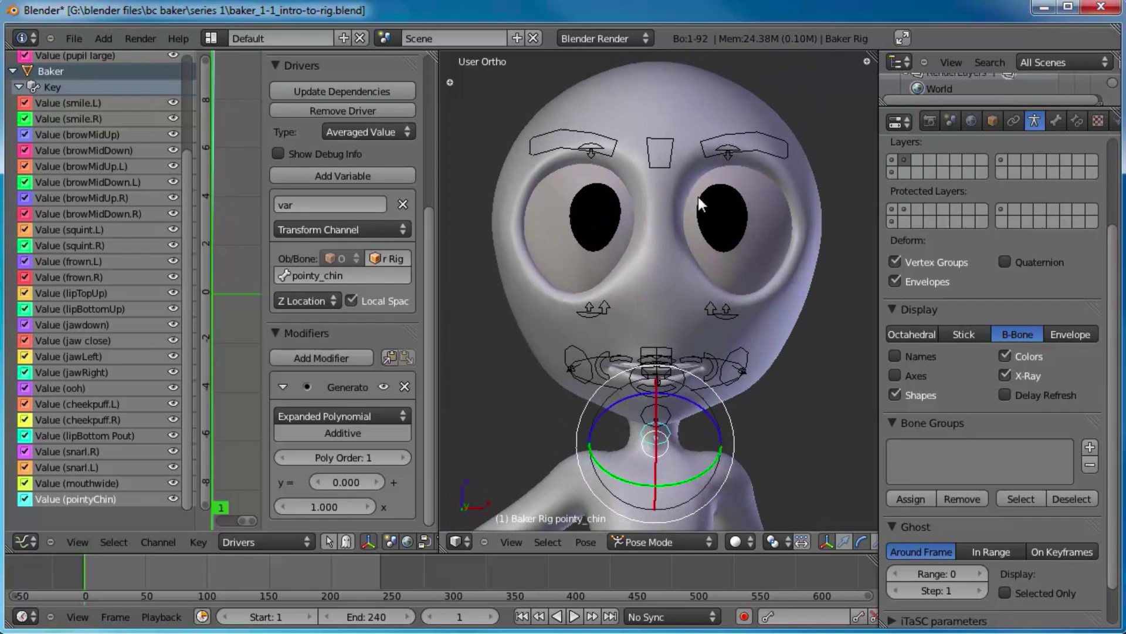
scroll(736, 305, "up", 2)
middle_click_drag(751, 322, 752, 288, "shift")
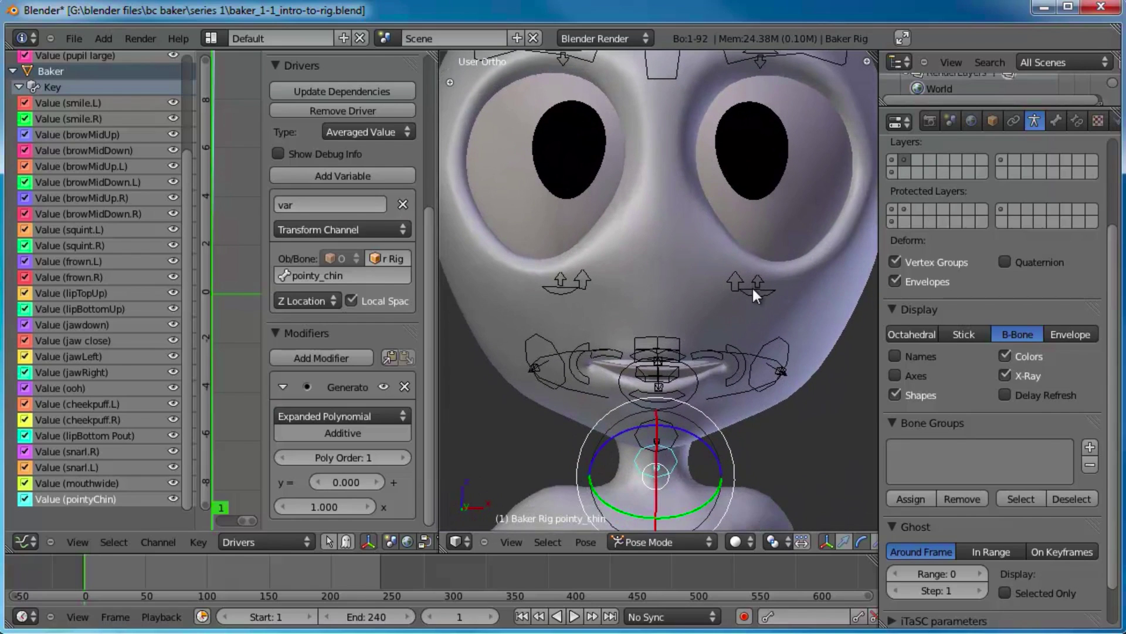
key("KP_1")
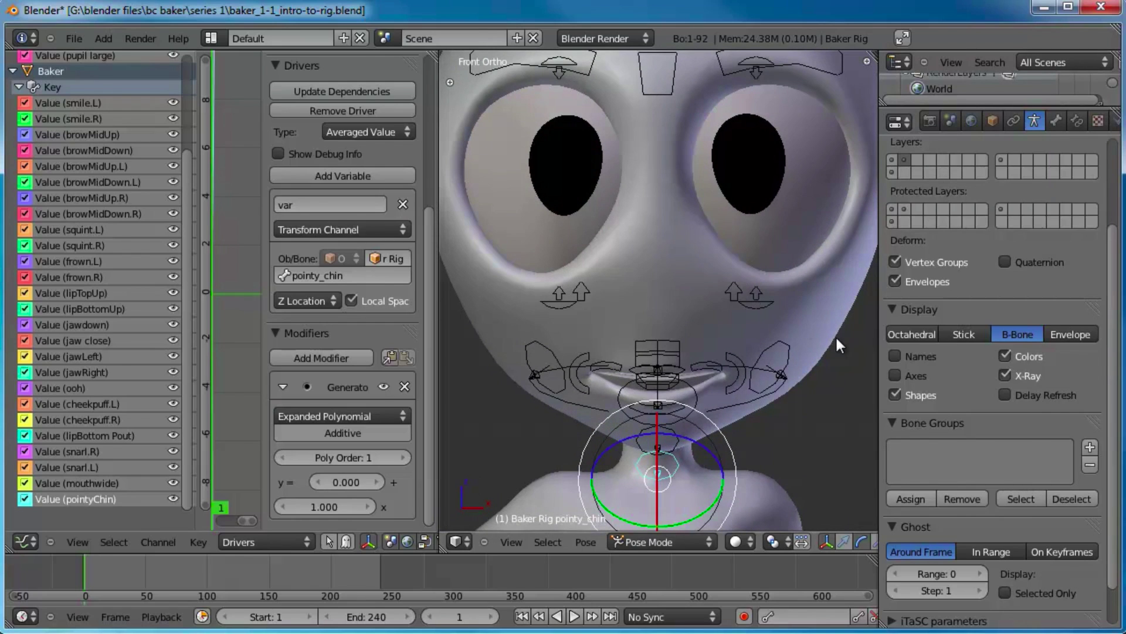
Select the Baker mesh and inspect the blend vertex group of its cheekpuff.R shape key
right_click(835, 336)
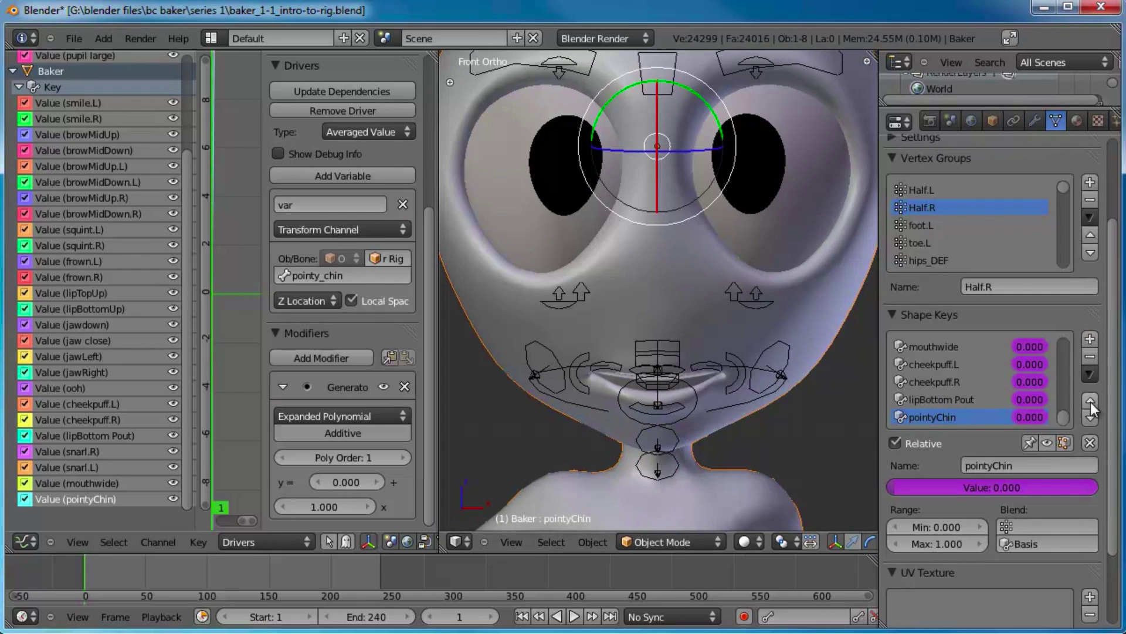
left_click(929, 366)
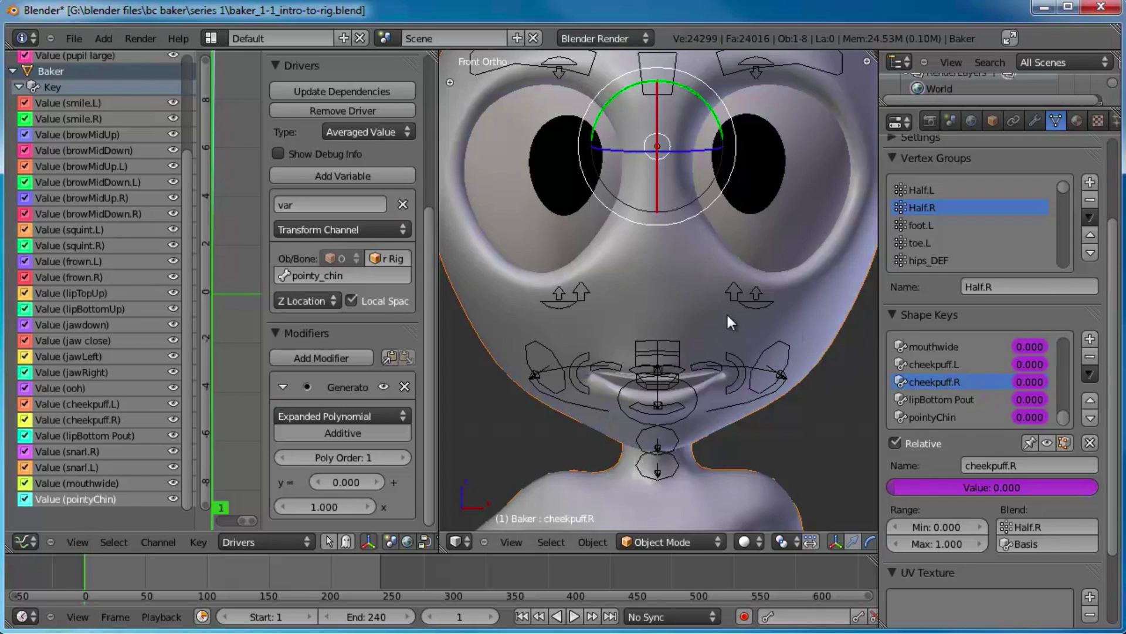
scroll(706, 301, "down", 3)
scroll(712, 298, "up", 2)
middle_click_drag(730, 329, 713, 280, "shift")
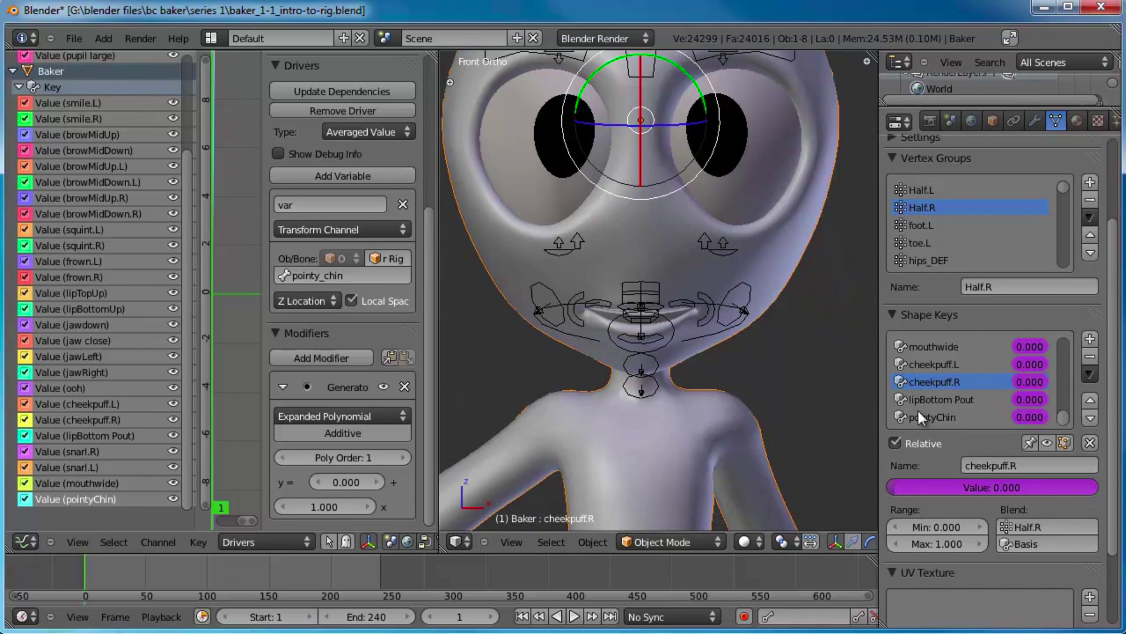
Delete the driver from the pointyChin shape key's value
left_click(919, 417)
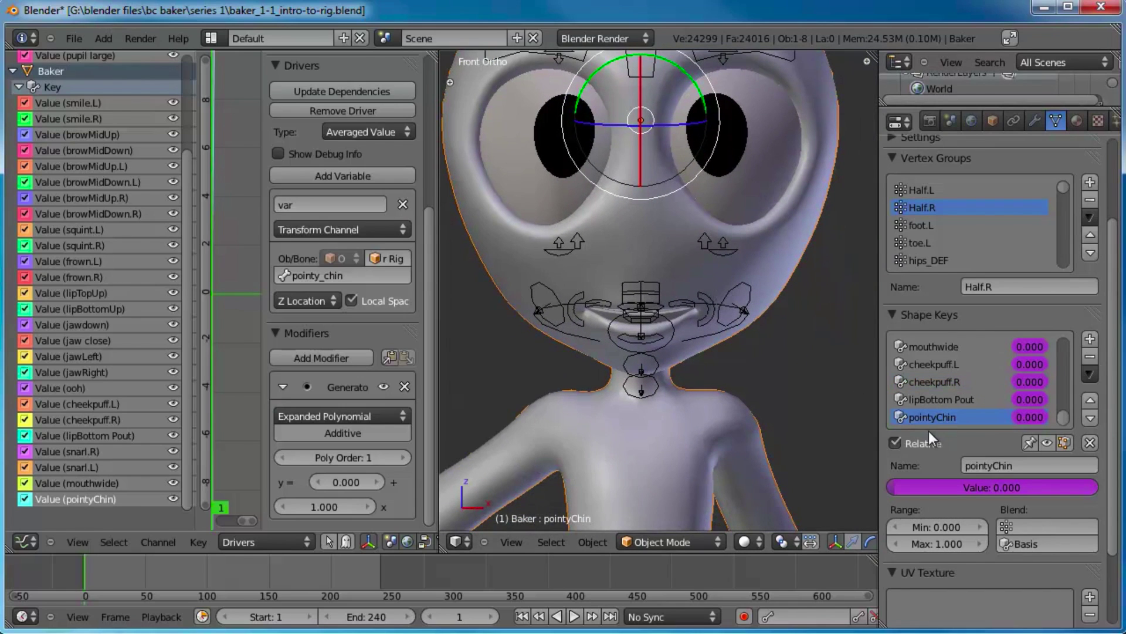
right_click(1026, 420)
scroll(701, 326, "up", 4)
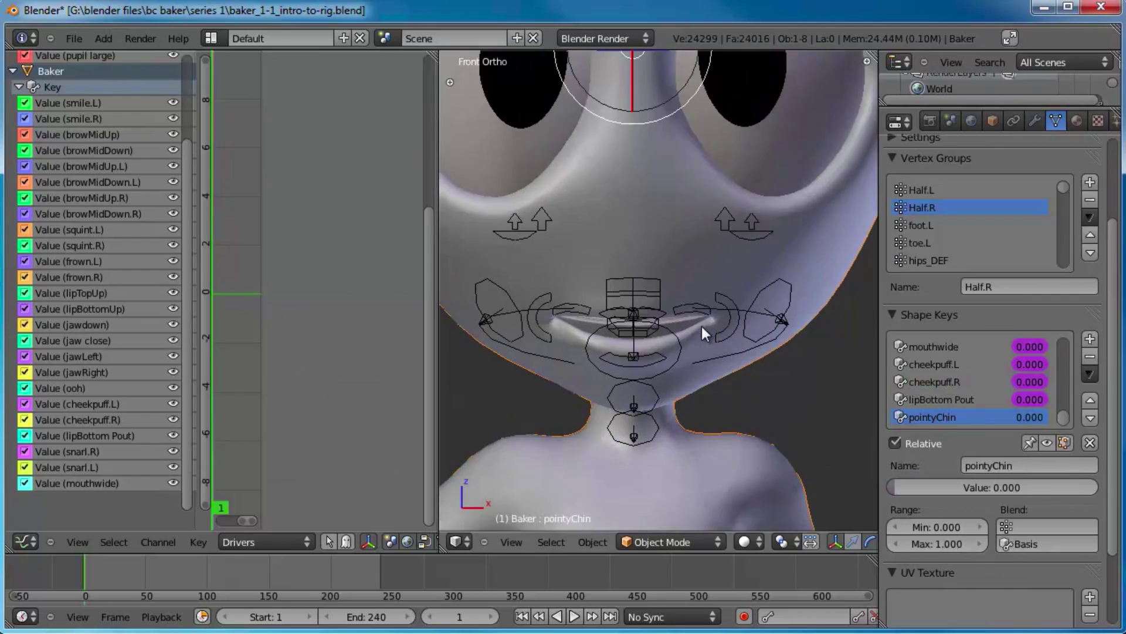
Enter Edit Mode on the pointyChin shape key and pull two vertices at the character's left jaw corner outward by about 0.13
key("Tab")
middle_click_drag(714, 338, 679, 288)
scroll(645, 298, "down", 3)
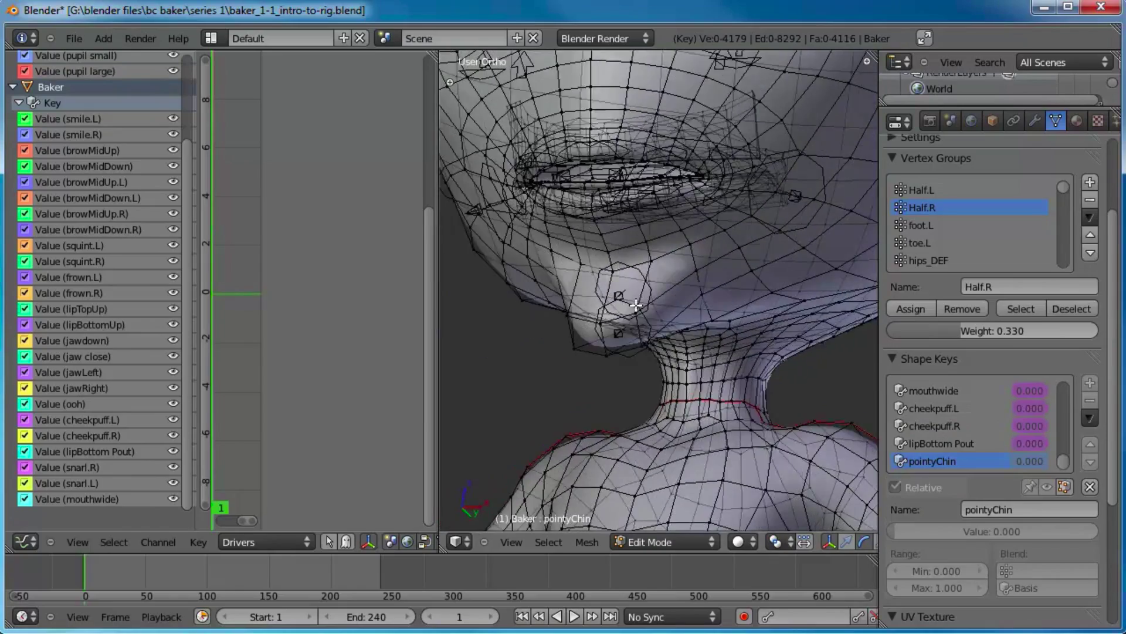
scroll(605, 321, "down", 4)
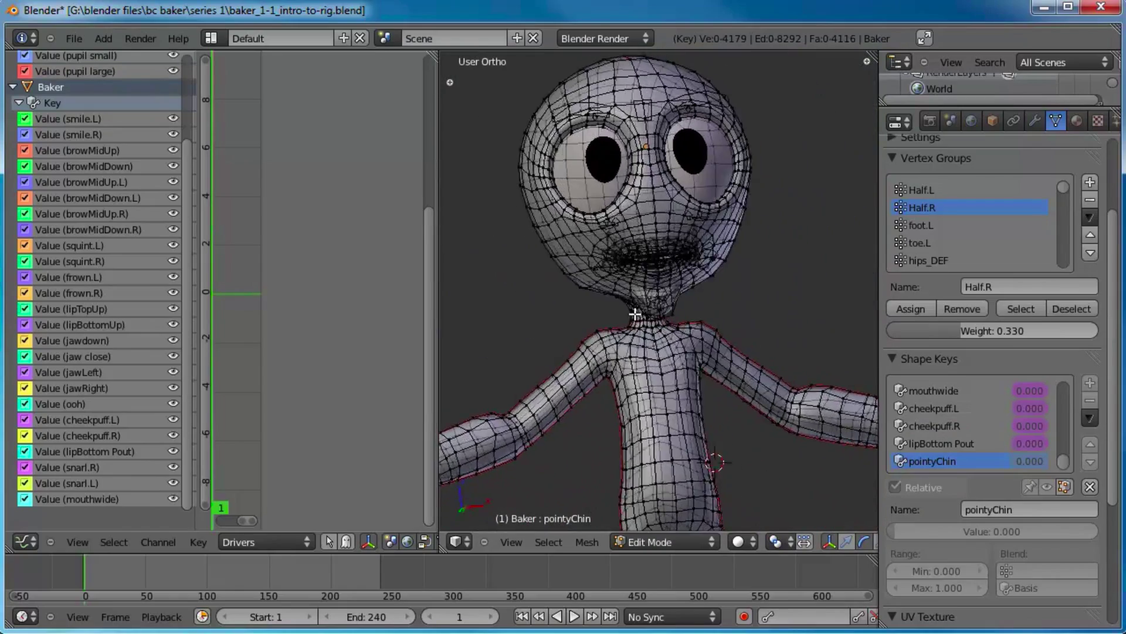
scroll(674, 283, "up", 5)
middle_click_drag(653, 281, 775, 248)
right_click(719, 273)
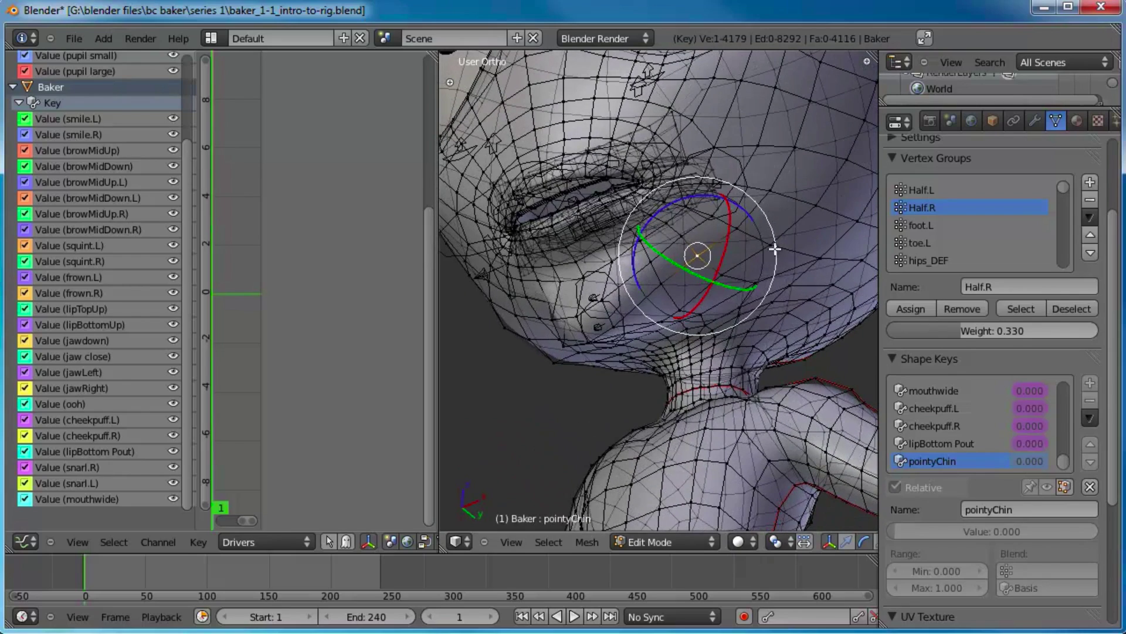
right_click(773, 246)
right_click(827, 262, "shift")
middle_click_drag(677, 200, 717, 226)
right_click(814, 272)
right_click(778, 259, "shift")
key("g")
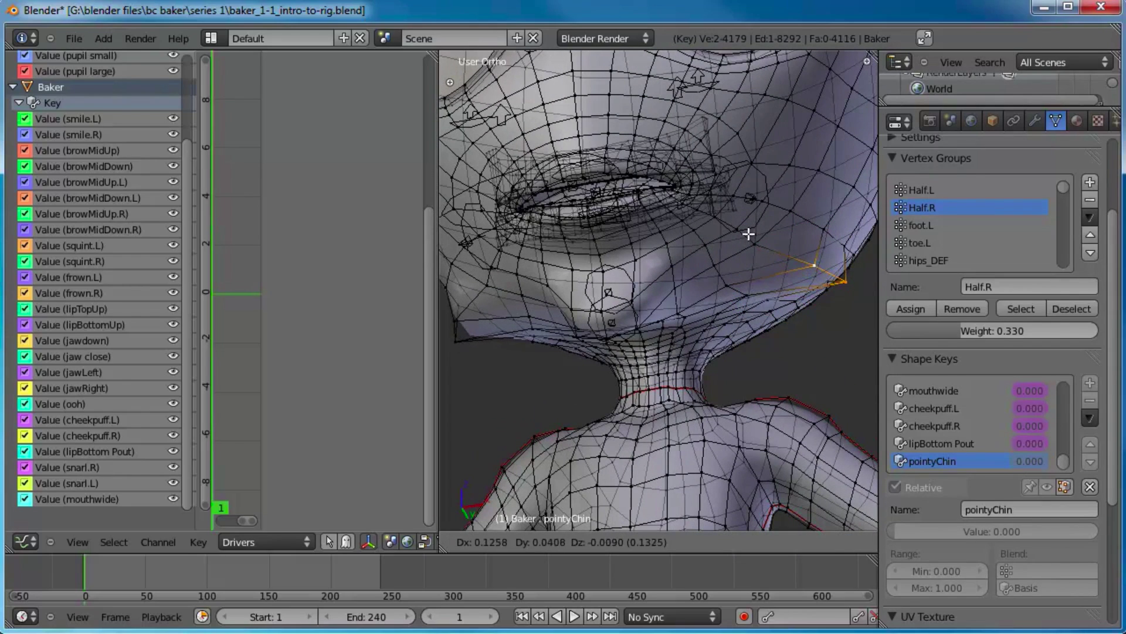
left_click(746, 234)
Show the mesh tools, widen the 3D view, and review the Mirror Editing and Proportional Editing options of the last move
key("t")
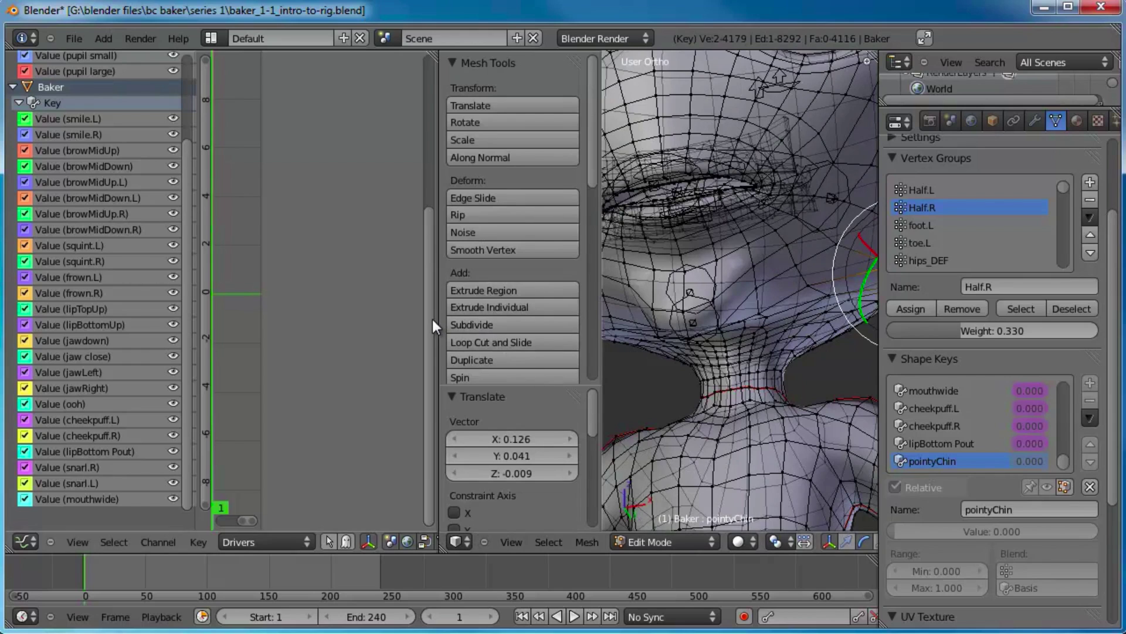
left_click_drag(434, 319, 347, 317)
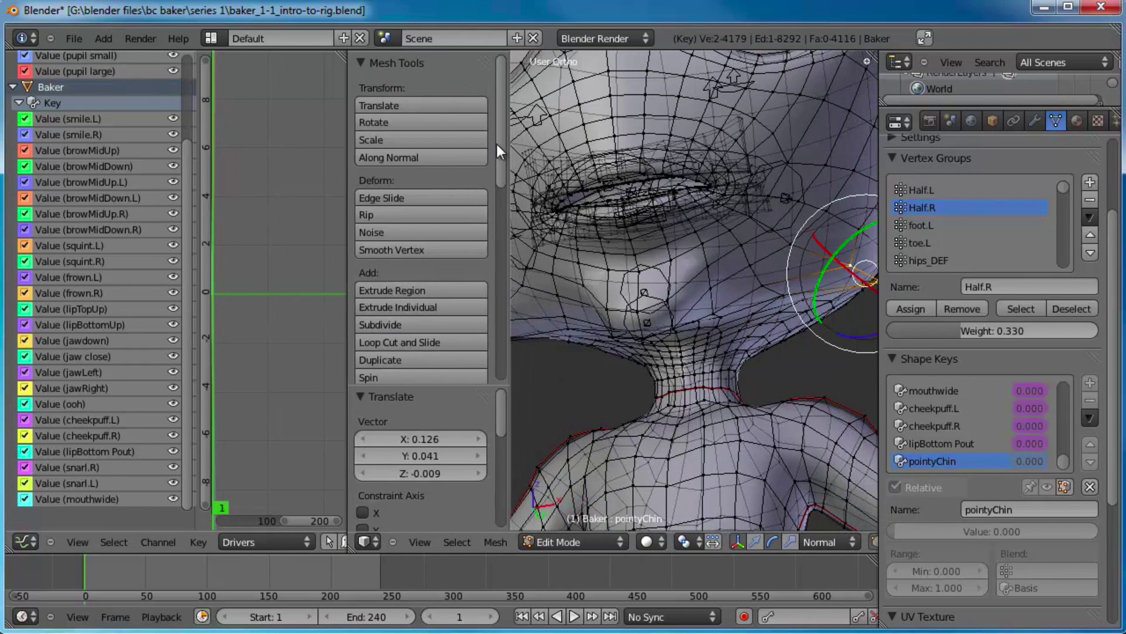
scroll(505, 235, "down", 6)
left_click_drag(505, 417, 506, 477)
scroll(741, 329, "down", 1)
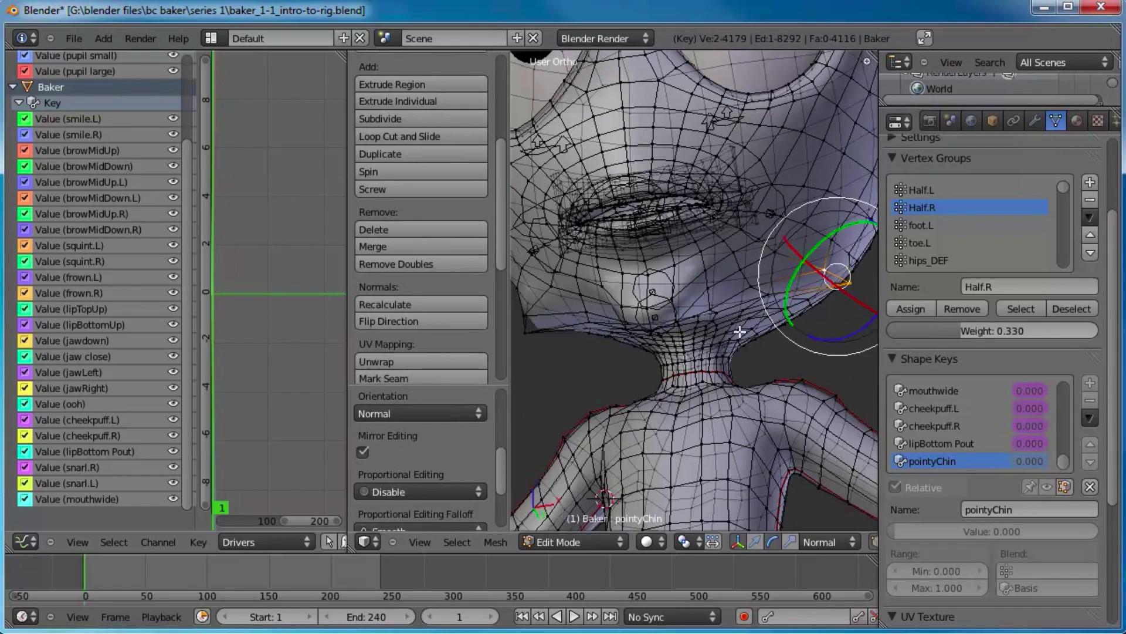
Reposition the two selected jaw corner vertices and pull a vertex on the lower jaw edge outward and down by about 0.12
middle_click_drag(742, 329, 722, 322)
scroll(732, 319, "down", 1)
middle_click_drag(706, 255, 739, 322)
key("g")
left_click(757, 294)
right_click(733, 314)
key("g")
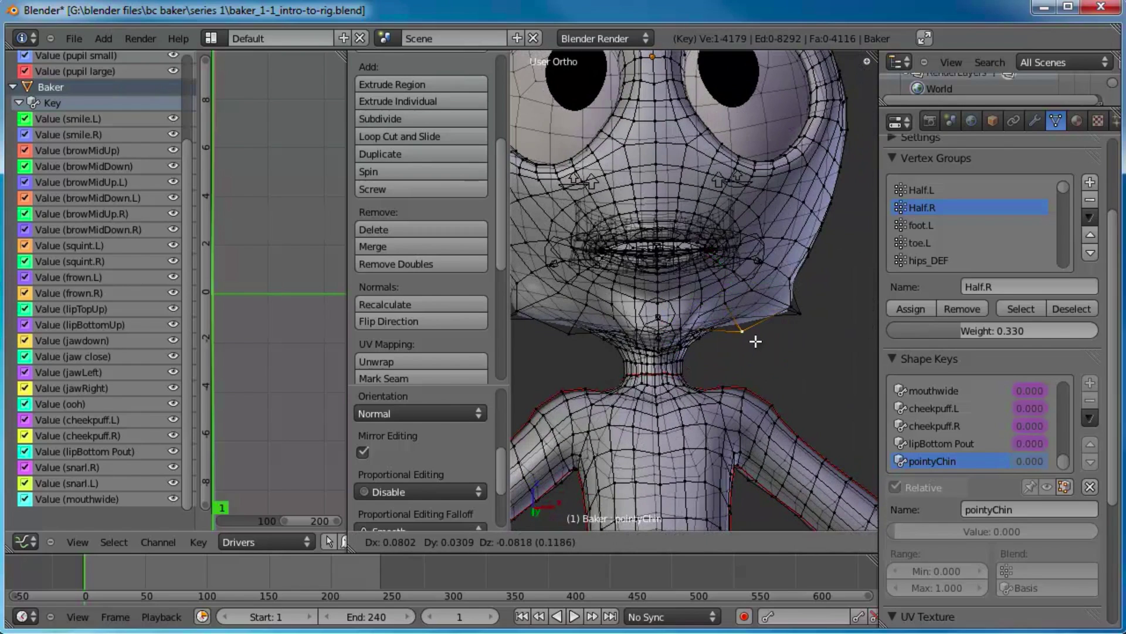
left_click(755, 339)
Move three more vertices on the lower cheek one by one outward and down toward the jaw corner
right_click(725, 301)
key("g")
left_click(738, 314)
right_click(742, 286)
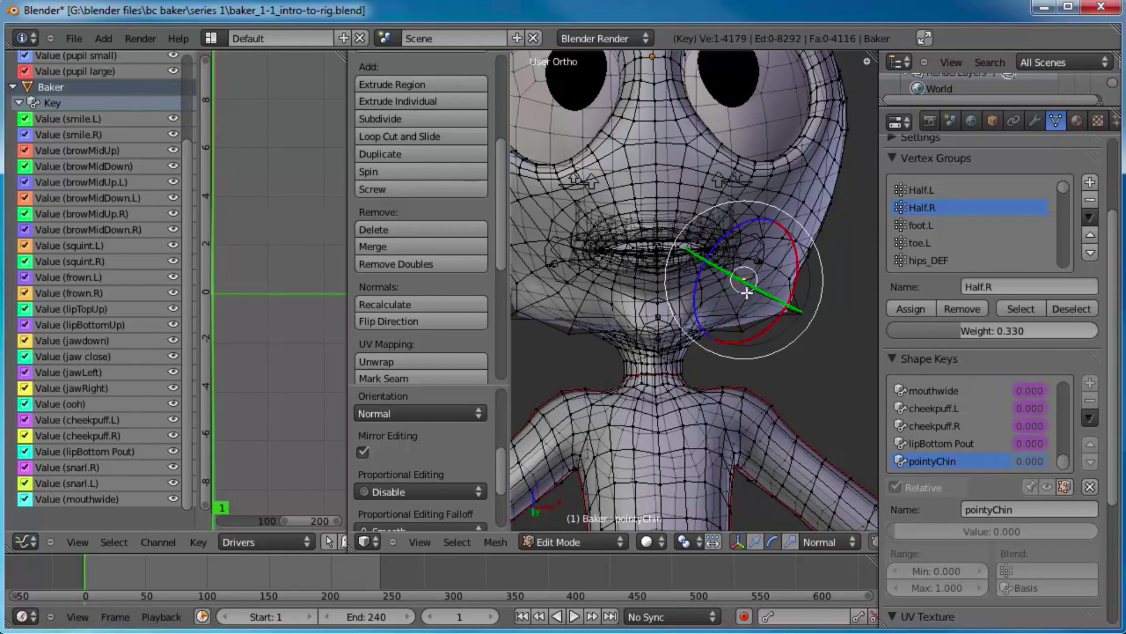
key("g")
left_click(756, 300)
right_click(753, 291)
key("g")
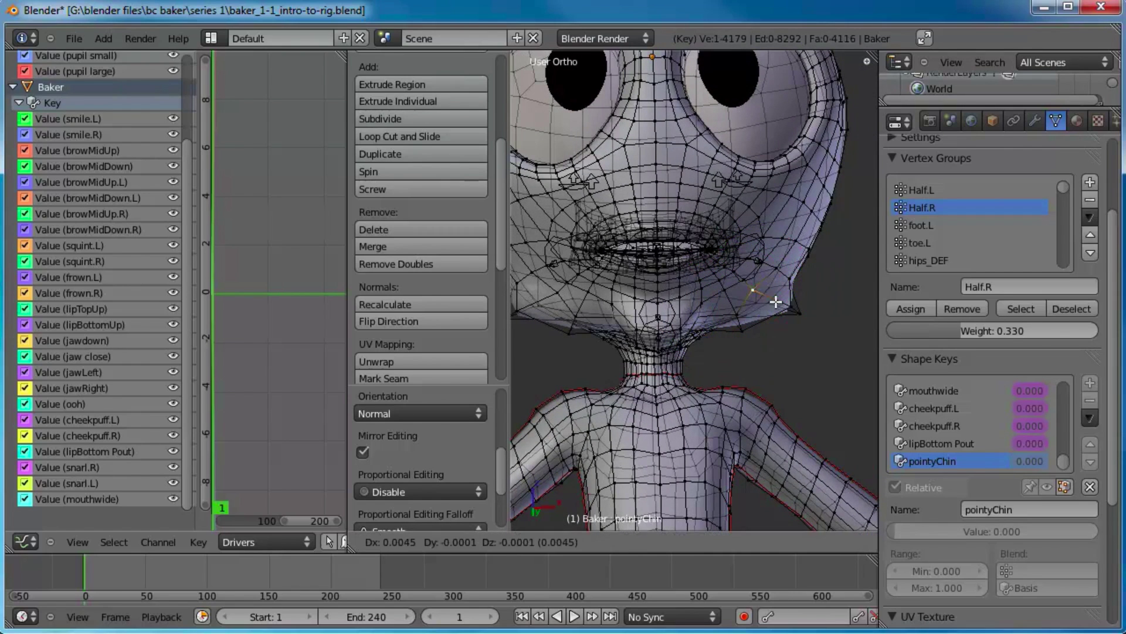
left_click(776, 302)
Adjust the vertices beneath the jaw corner, then leave Edit Mode and test the pointyChin value, leaving it at 0
middle_click_drag(777, 301, 722, 329)
right_click(742, 341, "shift")
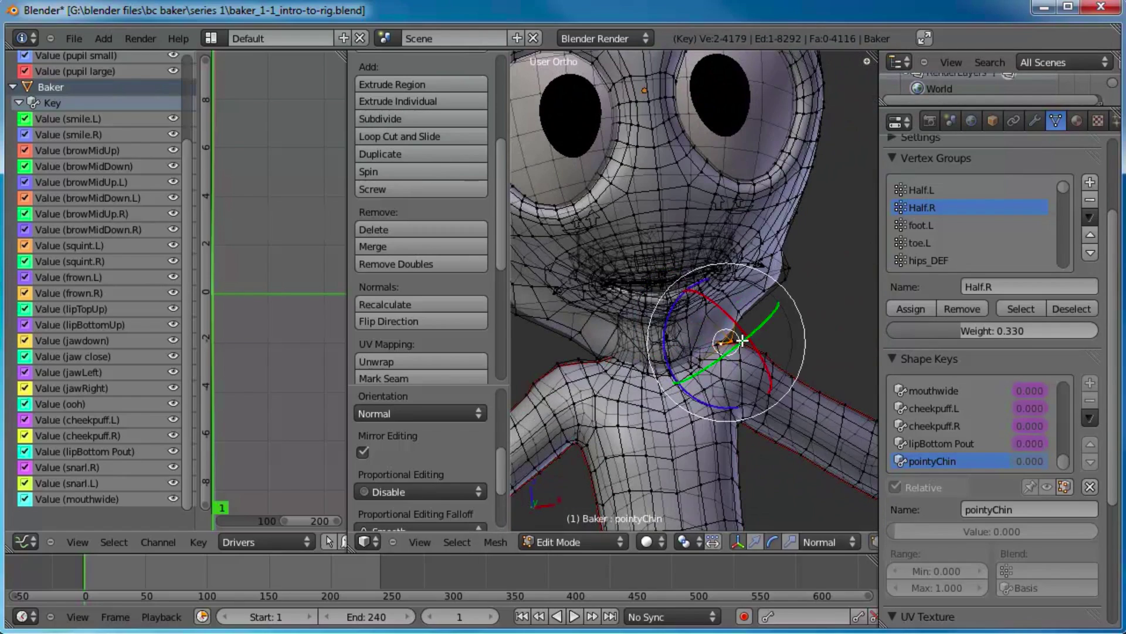
key("g")
left_click(733, 321)
right_click(738, 309)
key("g")
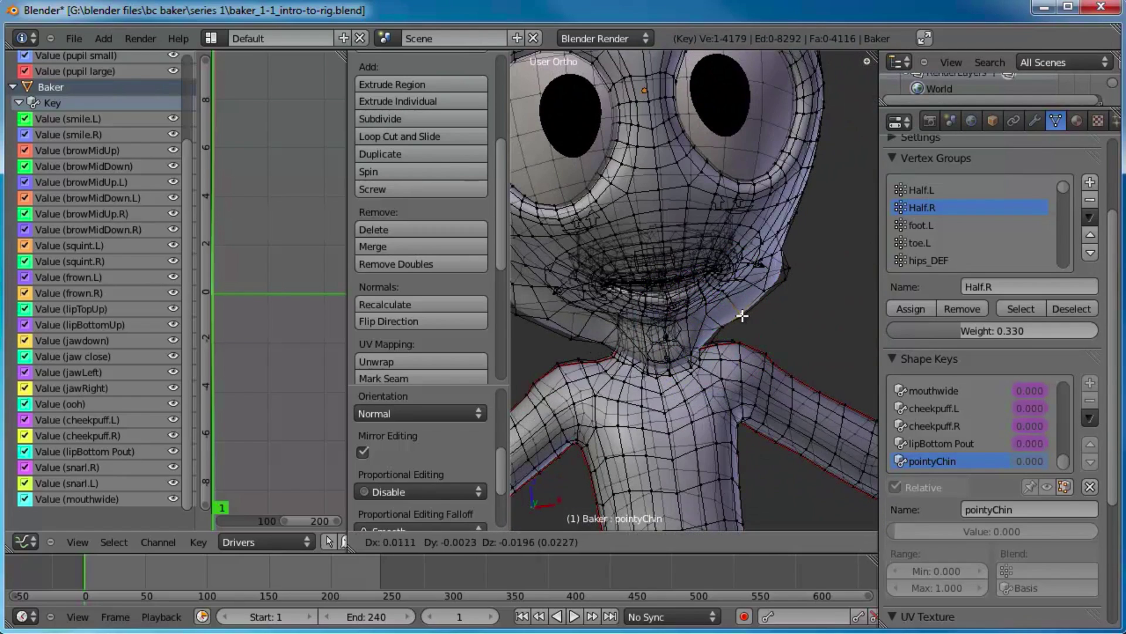
left_click(734, 308)
key("Tab")
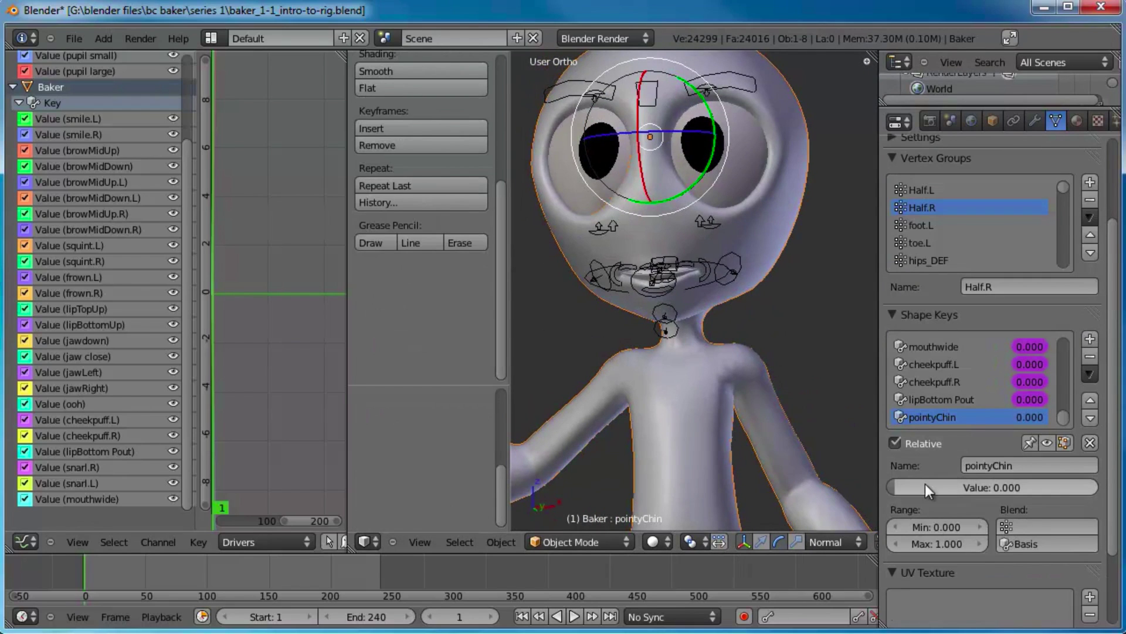
left_click_drag(927, 484, 868, 440)
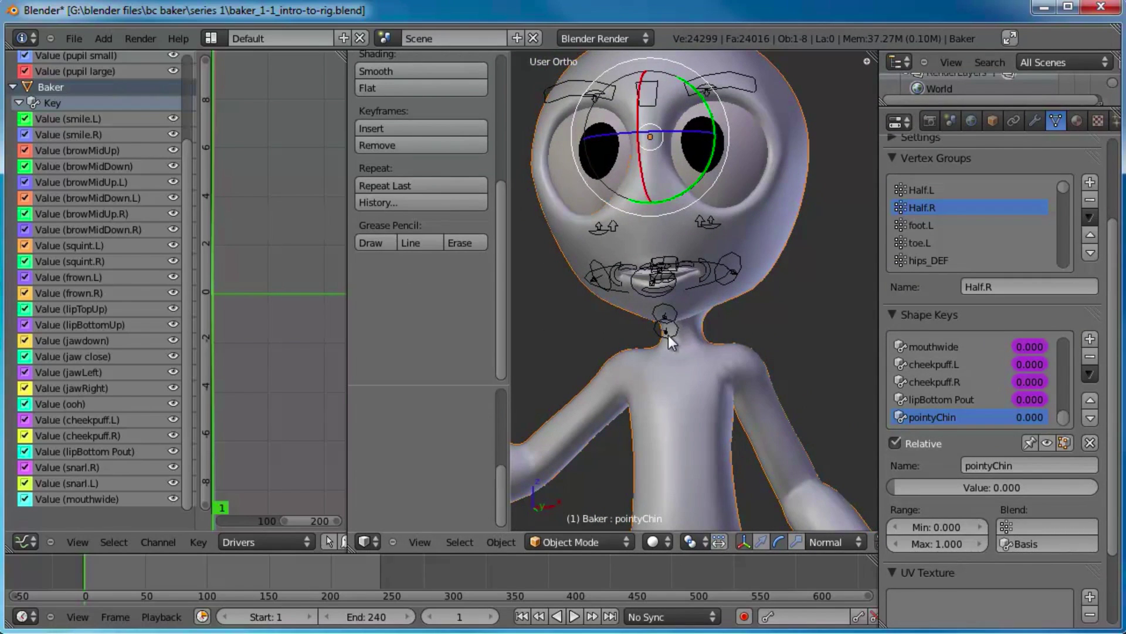
Move the pointy_chin bone in Edit Mode sideways toward the character's left, to about X 0.173
right_click(667, 336)
key("KP_1")
scroll(670, 340, "up", 3)
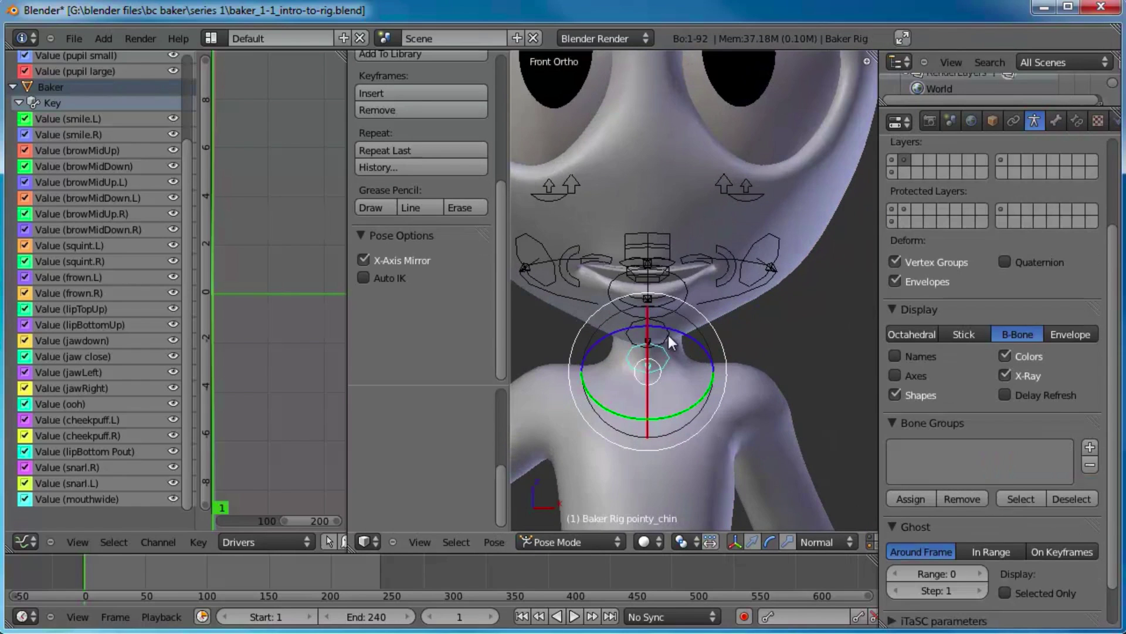
key("Tab")
scroll(698, 349, "up", 2)
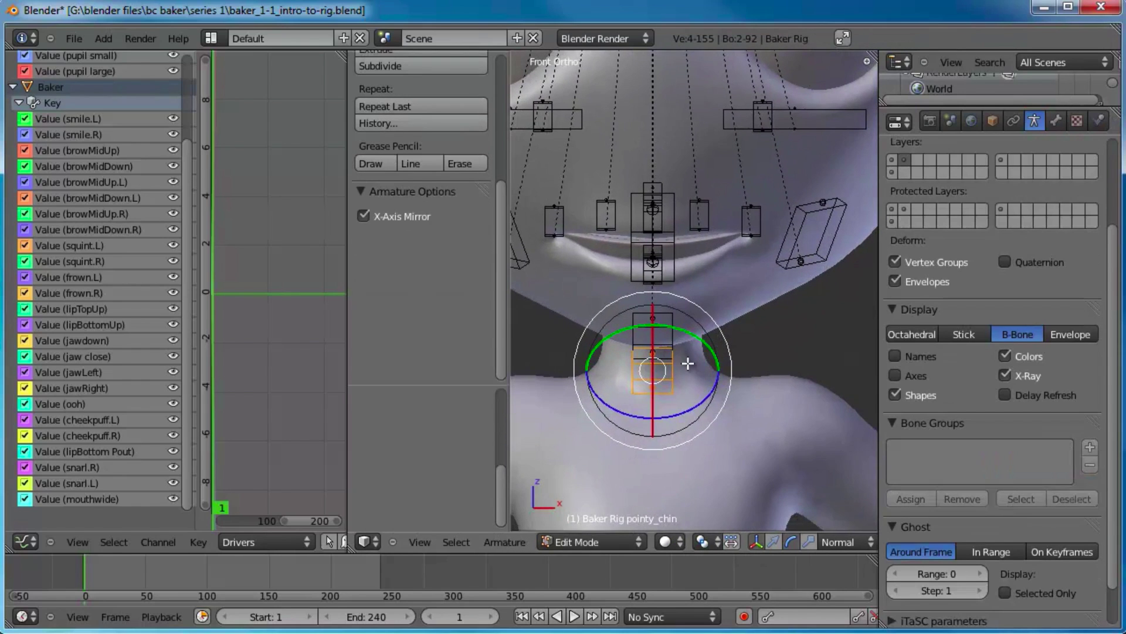
key("g")
right_click(729, 379)
key("g")
left_click(744, 378)
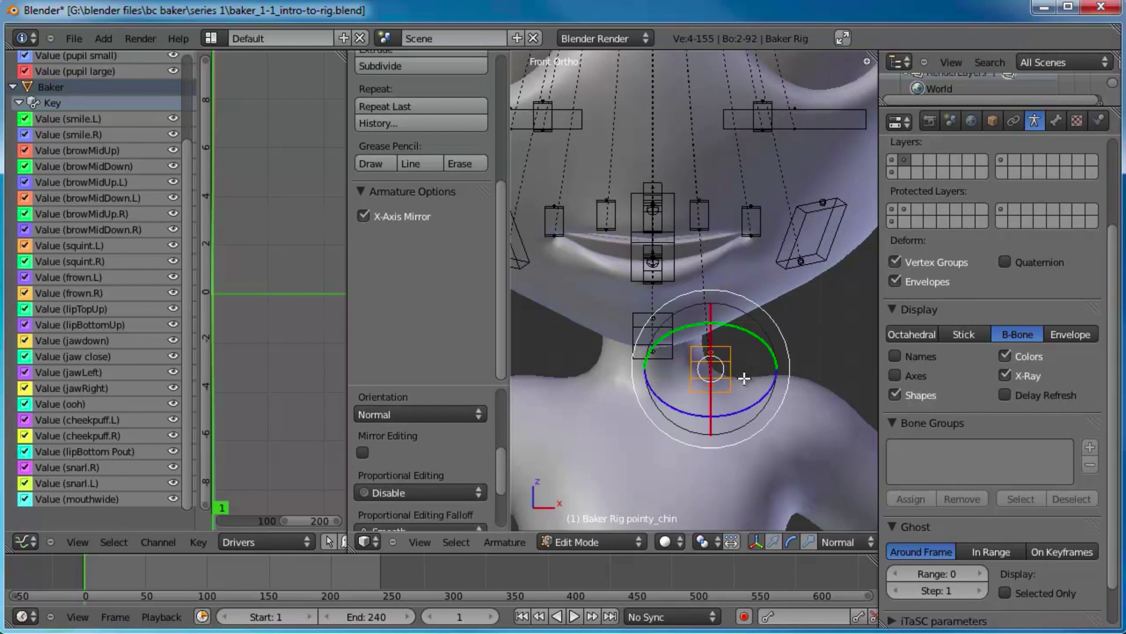
Duplicate the pointy_chin bone to the opposite side at about X -0.173 and rename the copy pointy_chin.R
key("shift+d")
left_click(631, 381)
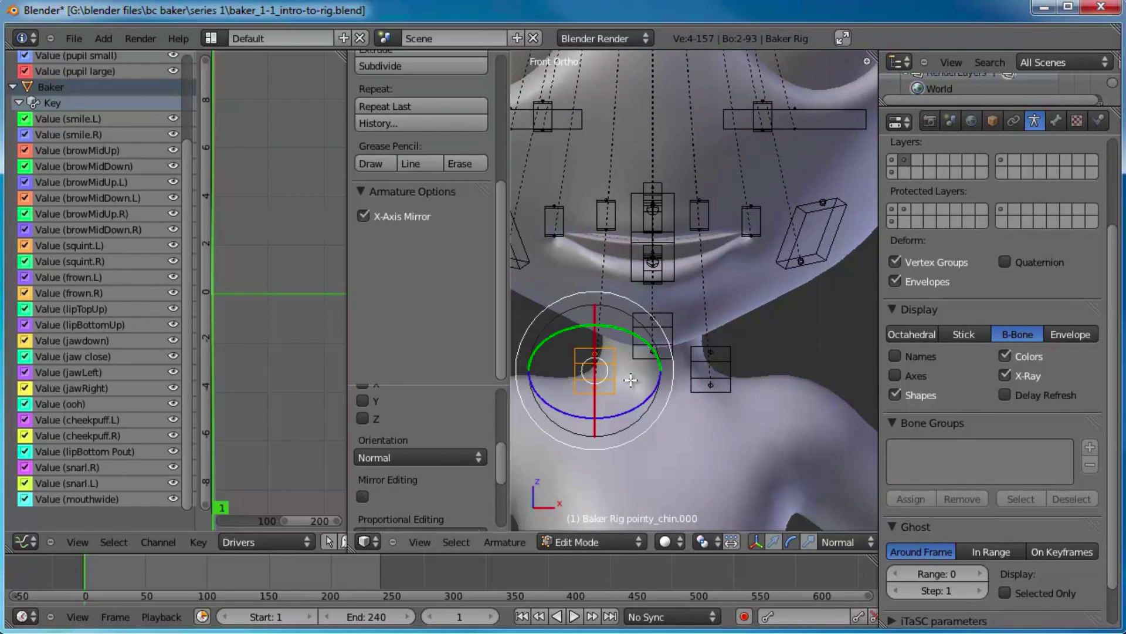
key("n")
middle_click_drag(614, 370, 687, 332, "shift")
double_click(816, 462)
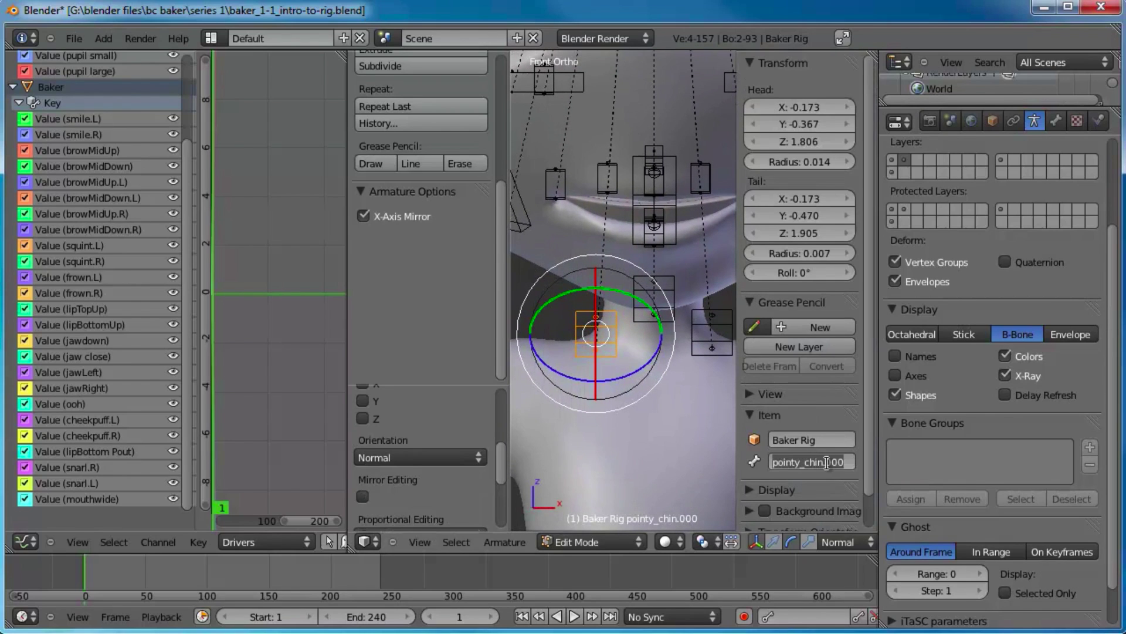
key("Return")
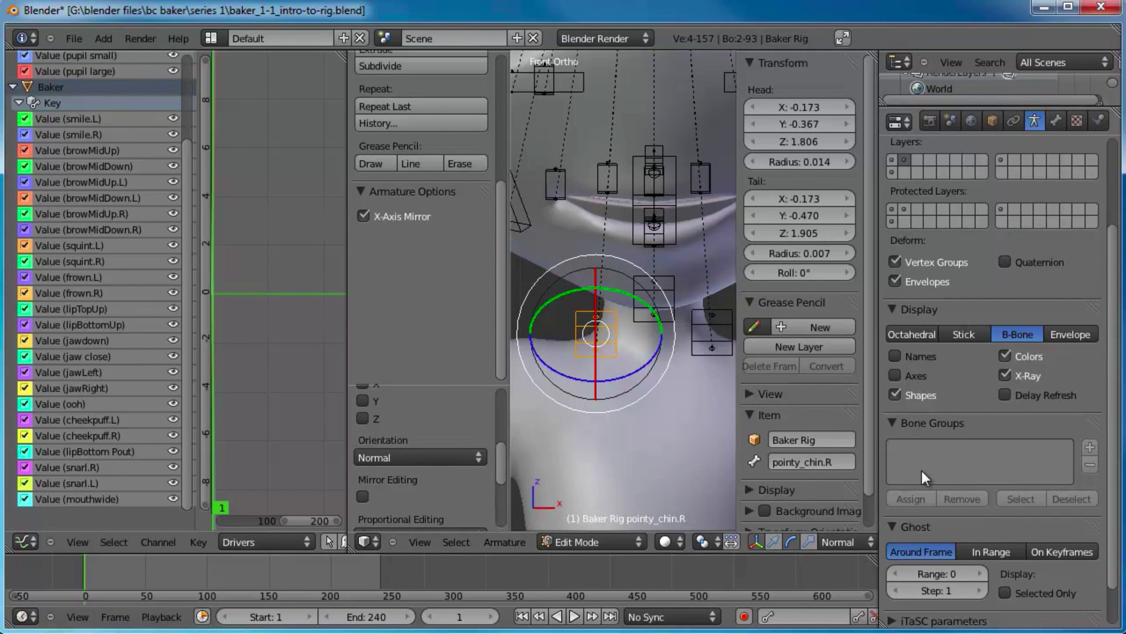
Rename the original pointy_chin bone as pointy_chin.L
right_click(713, 350)
right_click(729, 339)
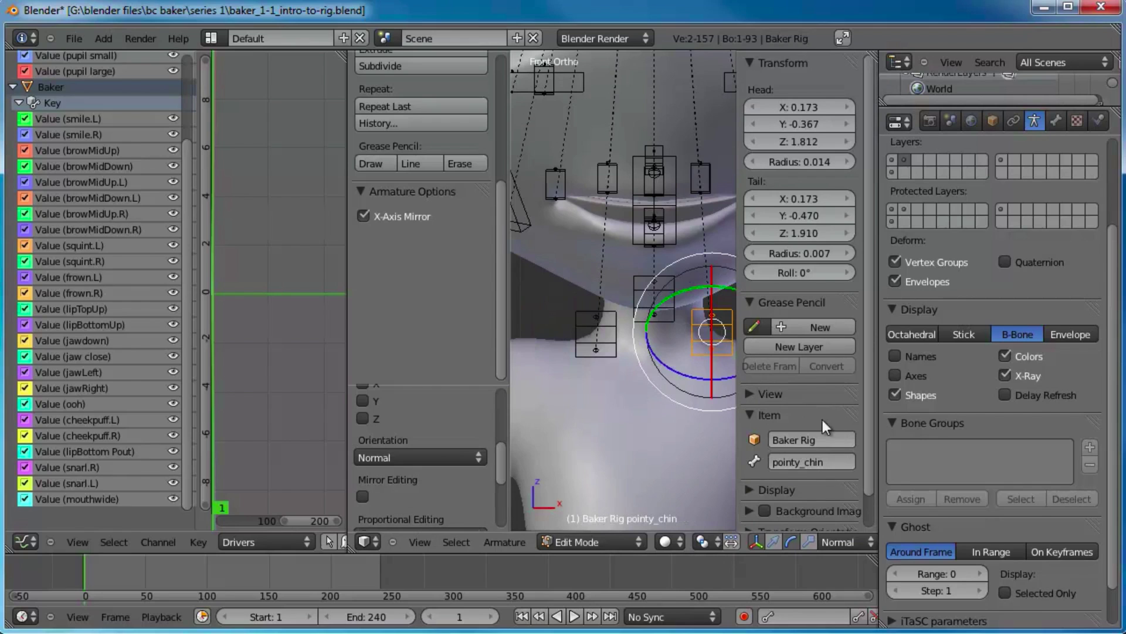
double_click(841, 462)
type(".L")
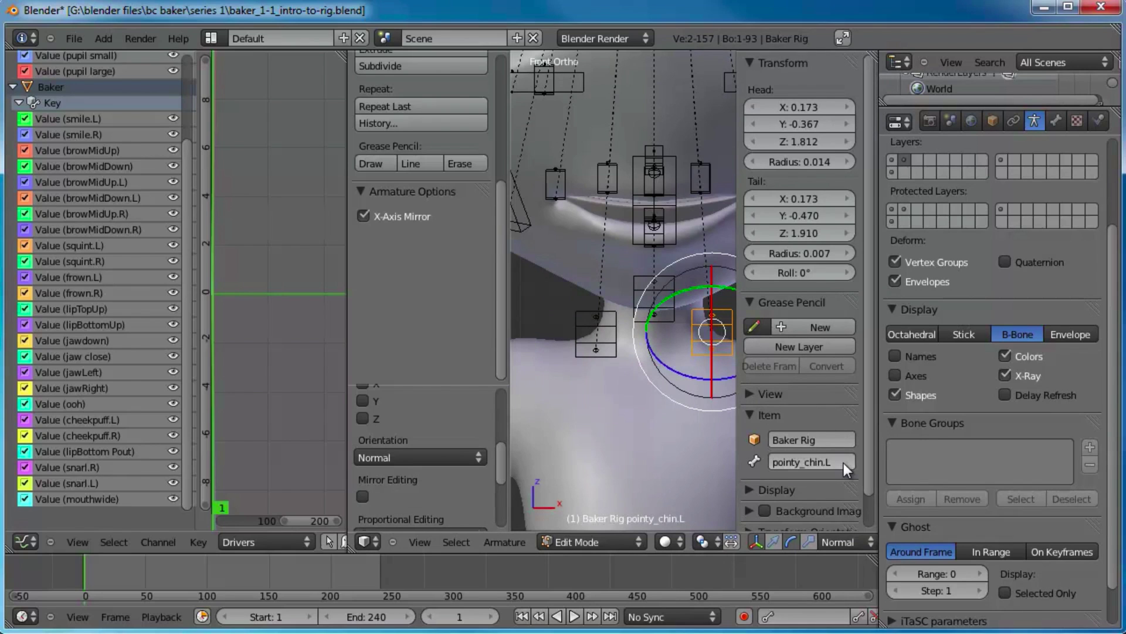
key("Return")
Return the rig to Pose Mode and select the Baker mesh
key("ctrl+Tab")
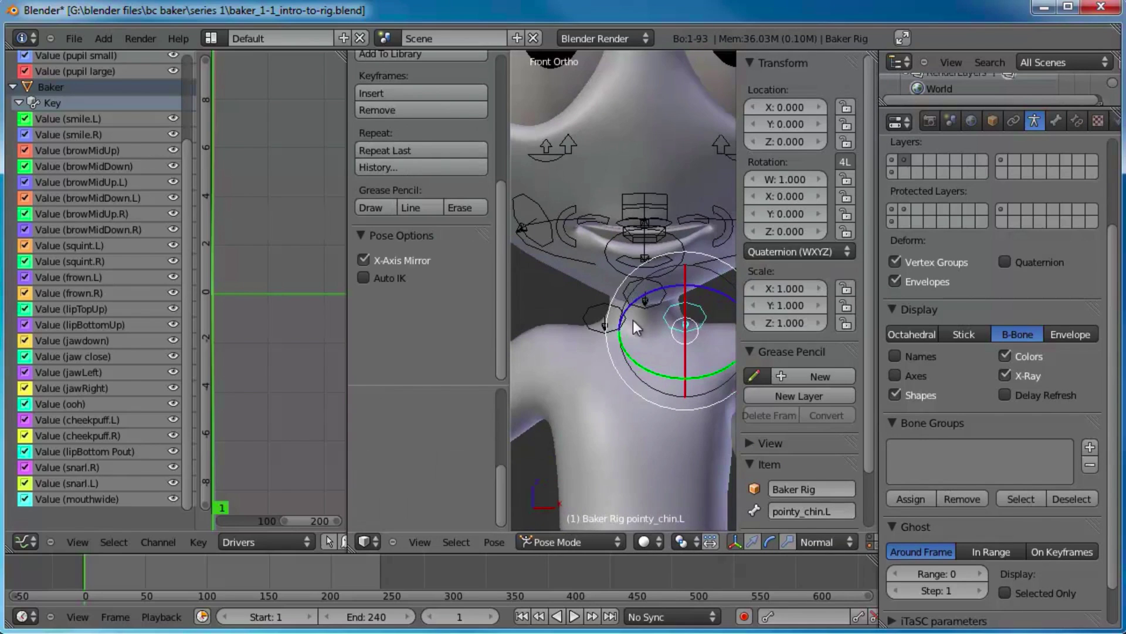
scroll(632, 319, "down", 3)
right_click(646, 362)
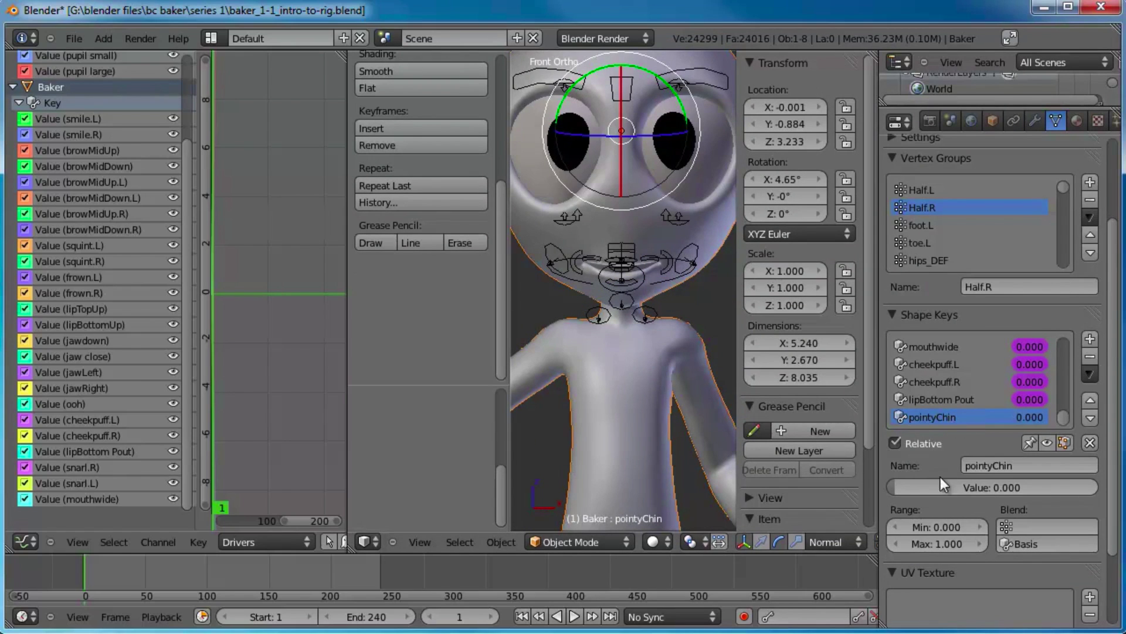
Set the pointyChin shape key's value to 1.000, add a new shape key below it and name it pointyChin.R
left_click_drag(906, 491, 875, 467)
left_click_drag(906, 486, 1091, 492)
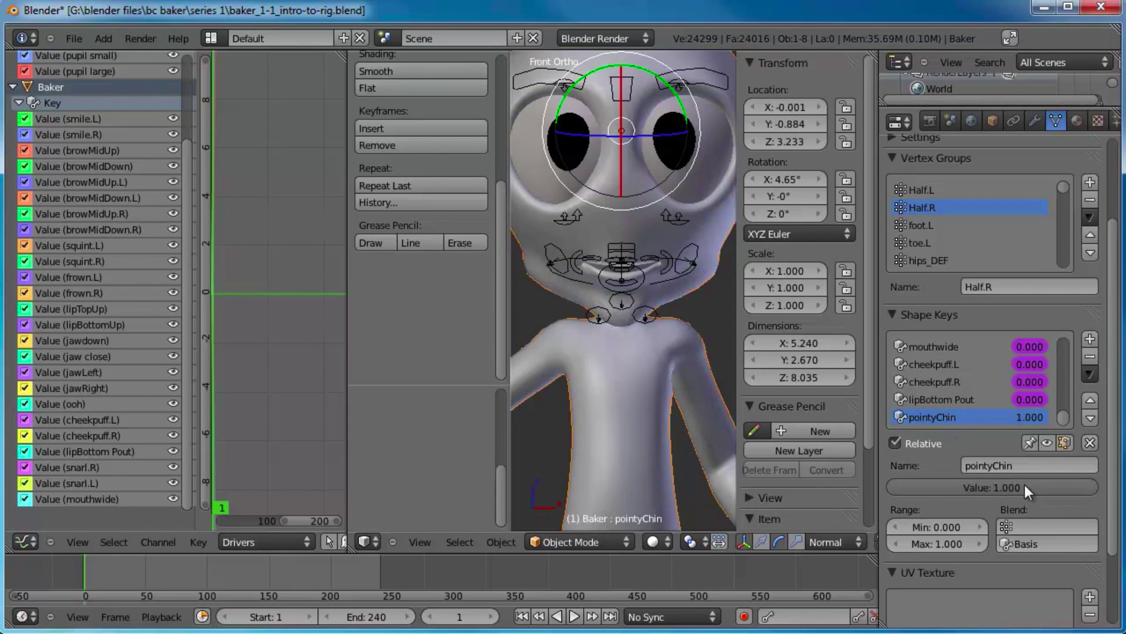
left_click(1092, 340)
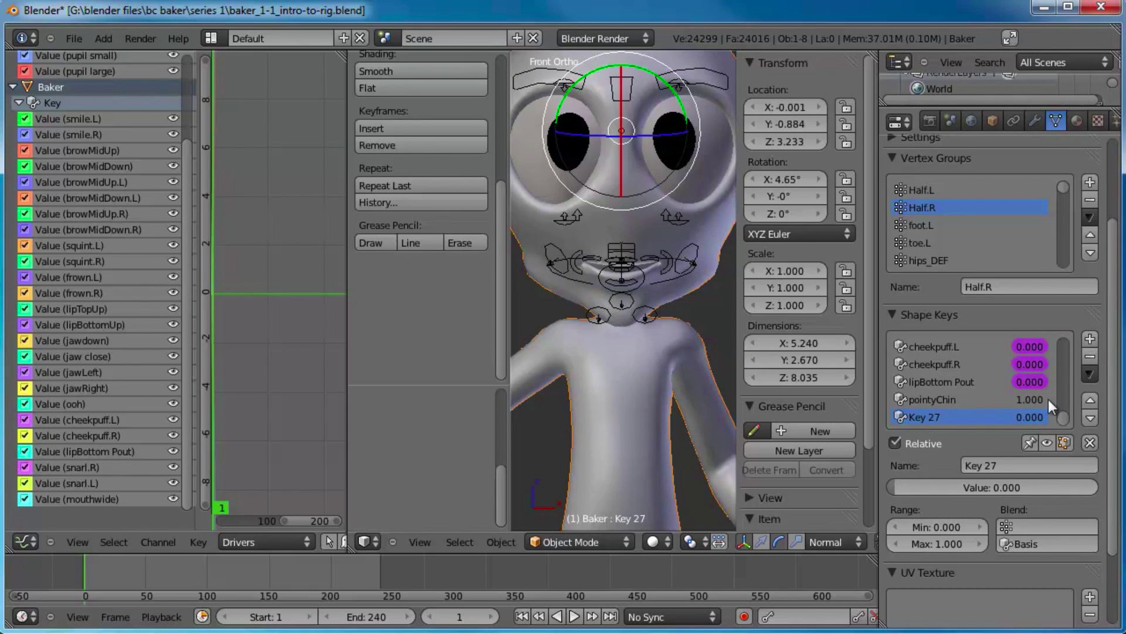
left_click(1011, 466)
type("pointyChin.R")
key("Return")
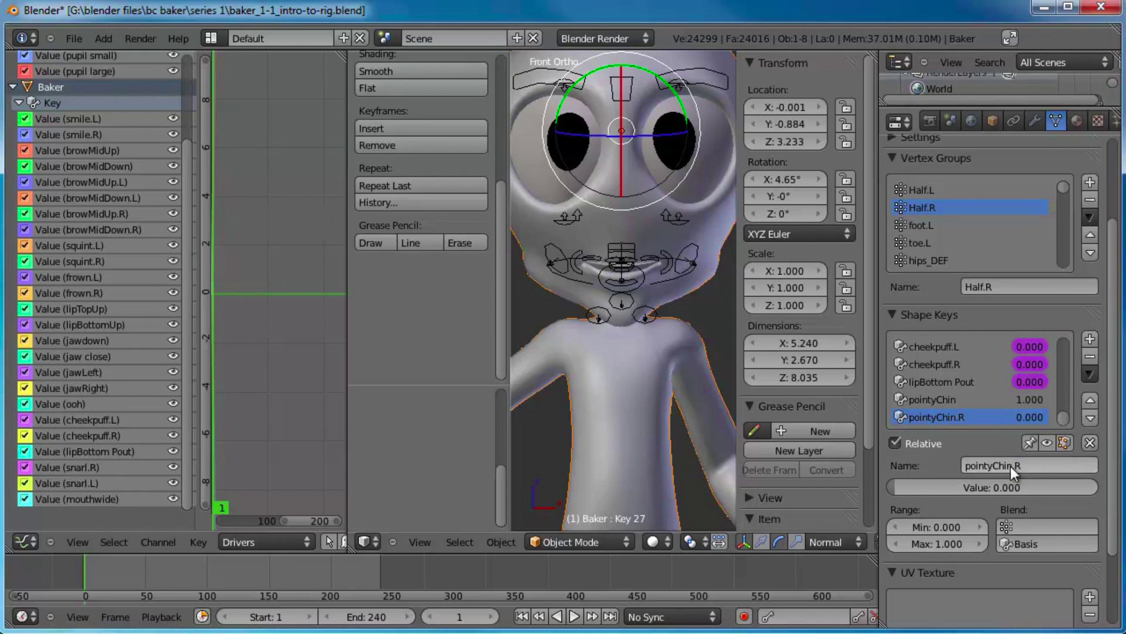
Rename the original pointyChin shape key as pointyChin.L and set its value to 0
left_click(964, 401)
left_click(1049, 465)
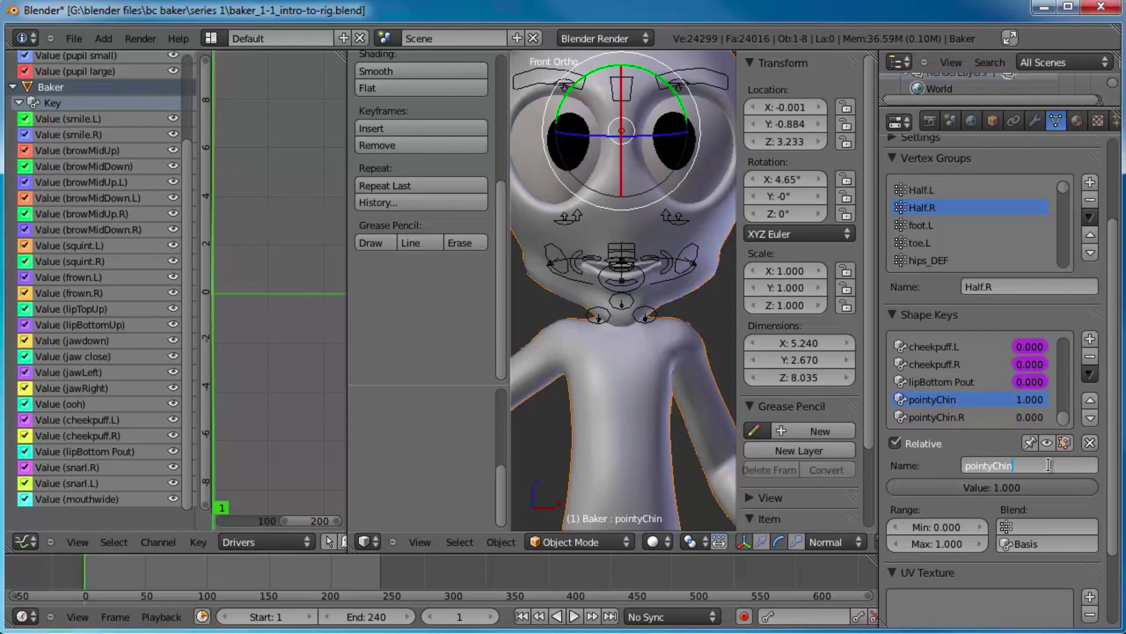
key("Return")
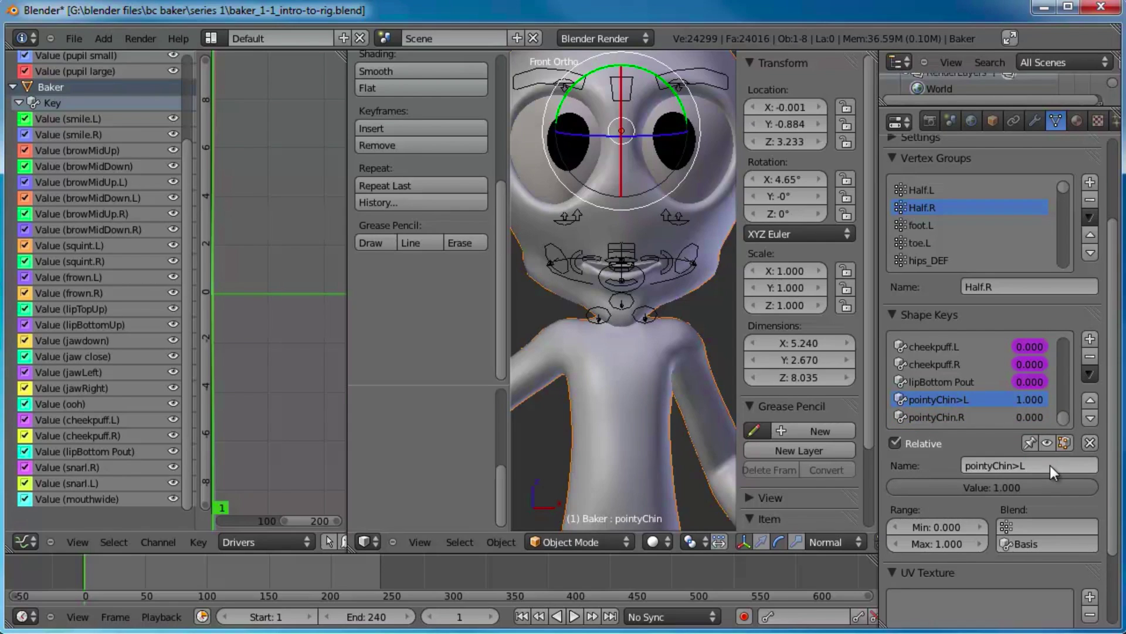
left_click(1013, 465)
left_click(1013, 465)
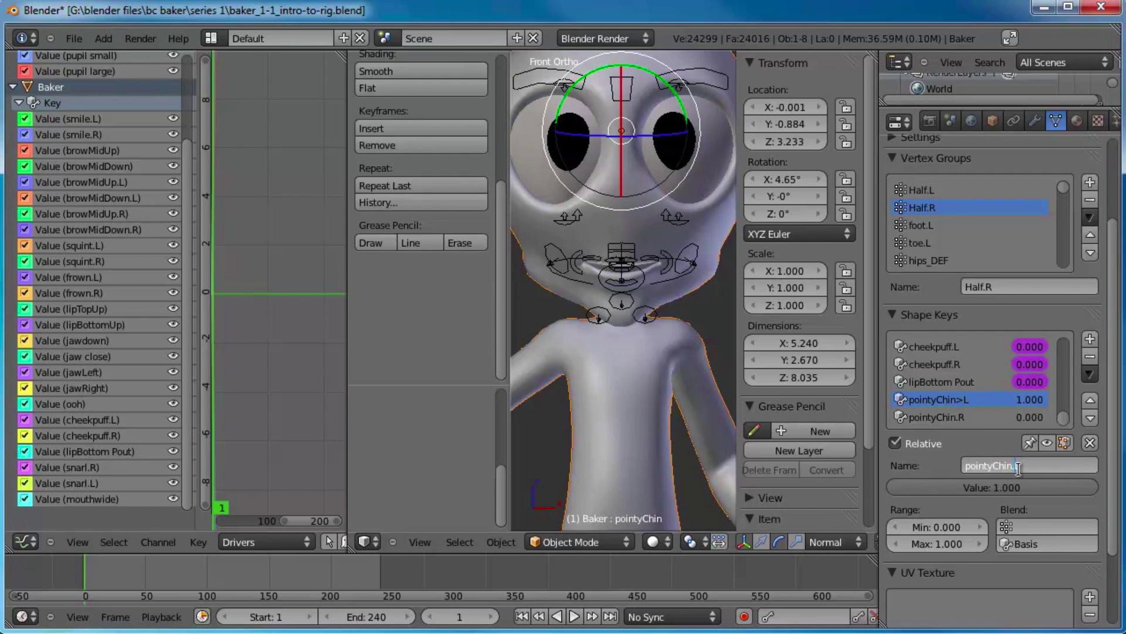
key("Return")
left_click_drag(1055, 488, 696, 477)
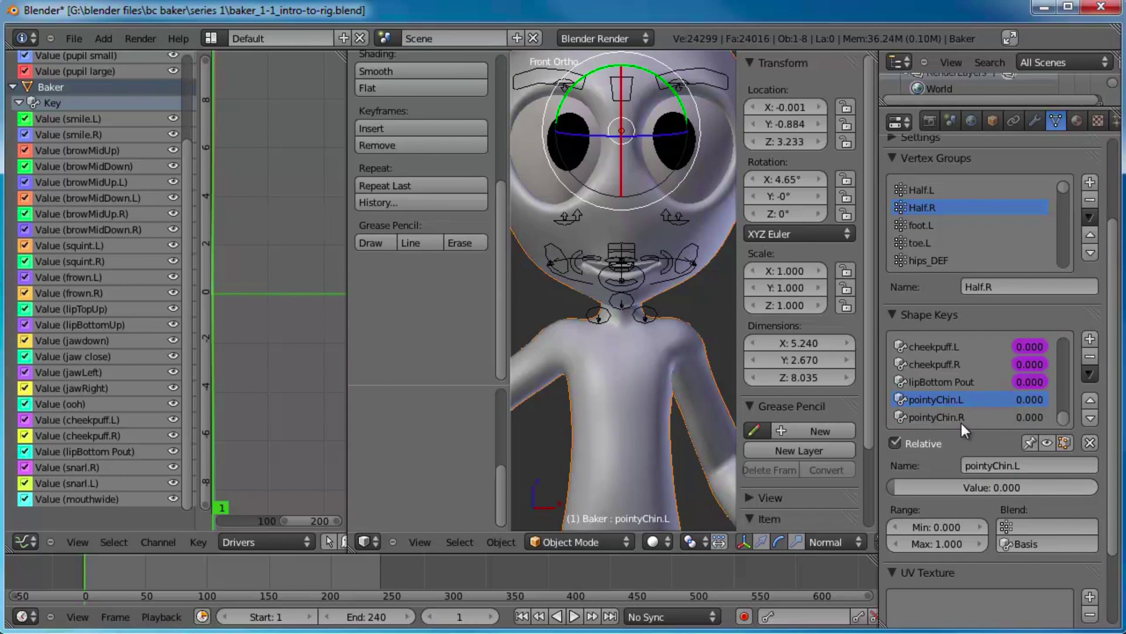
Test the influence of the pointyChin.R shape key, leave it at 0 and reselect pointyChin.L
left_click(946, 417)
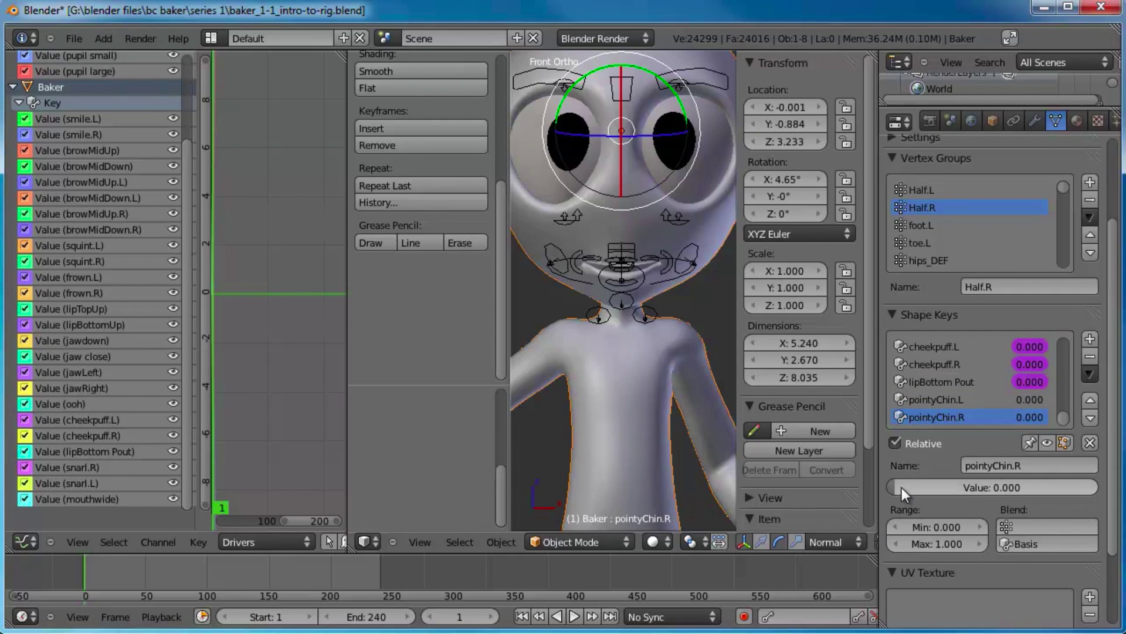
left_click_drag(902, 488, 875, 476)
left_click(938, 399)
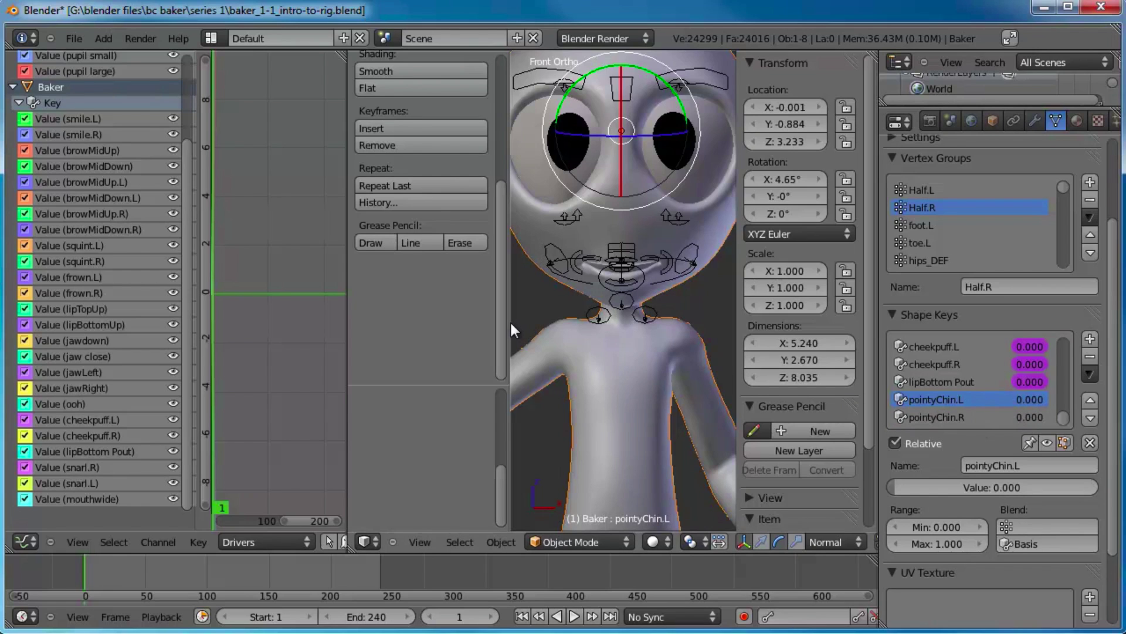
Widen the 3D view and switch the Baker mesh to Weight Paint mode
left_click_drag(509, 323, 432, 322)
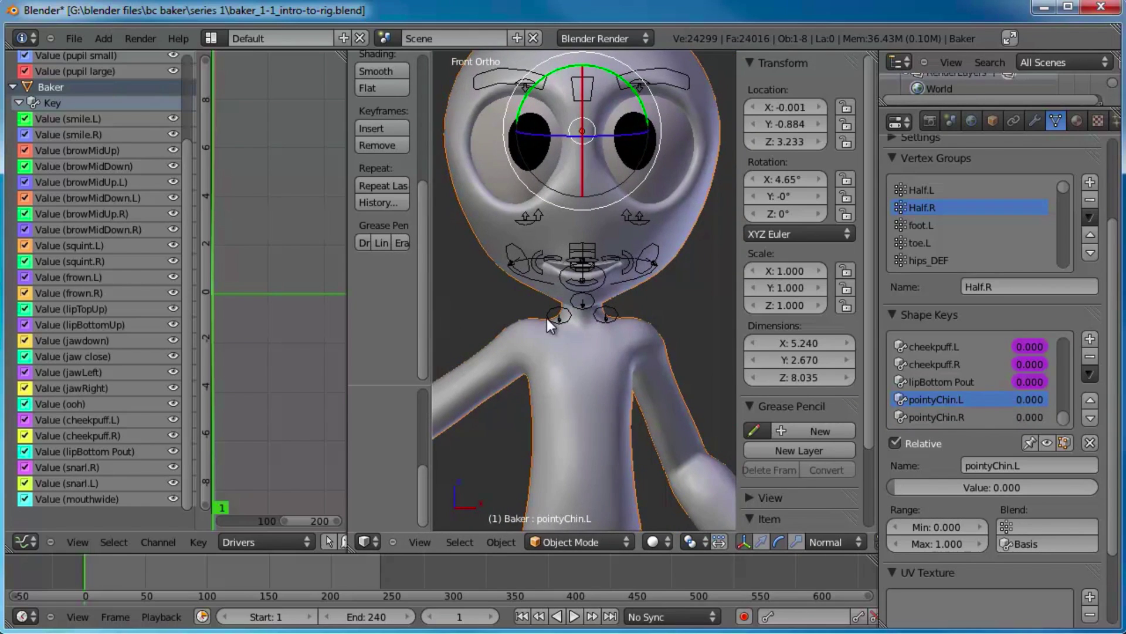
key("Tab")
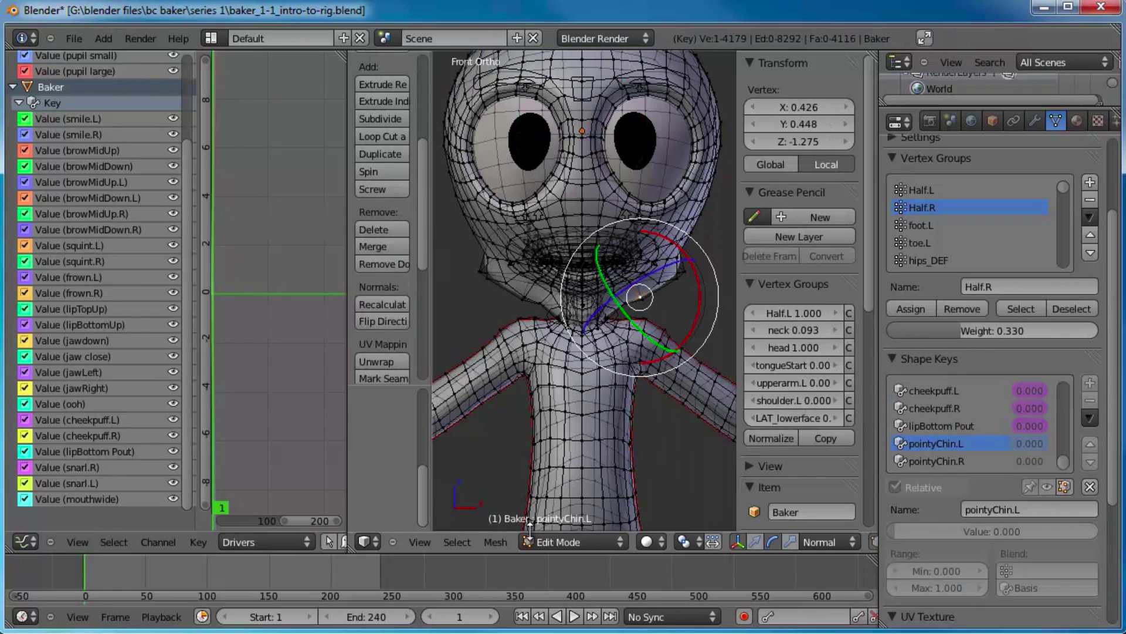
left_click(434, 540)
left_click(555, 541)
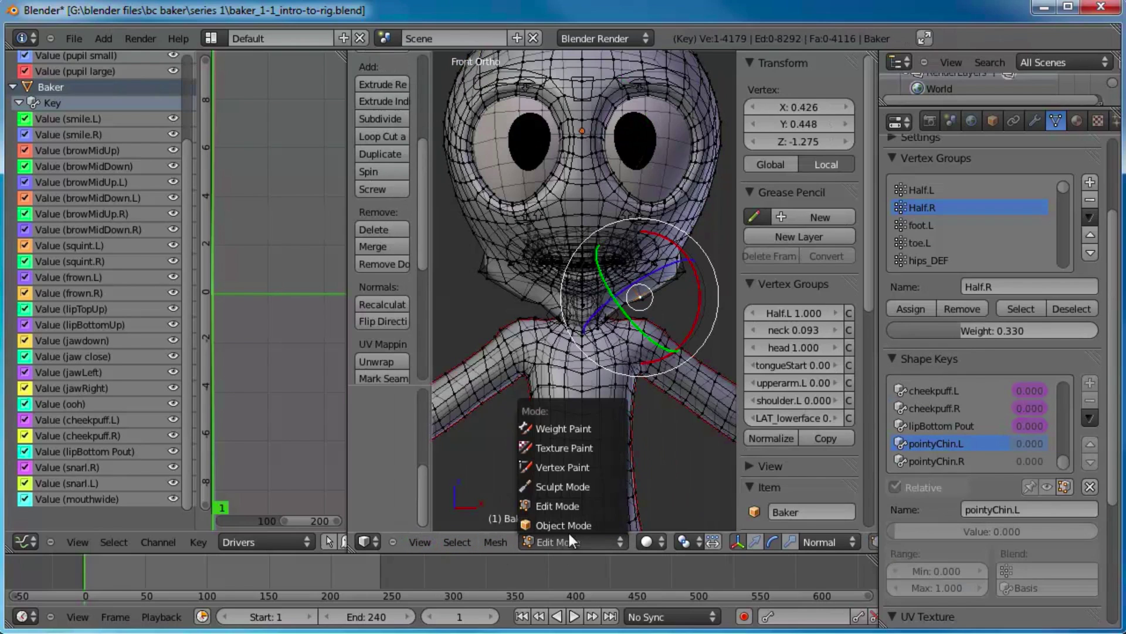
left_click(584, 428)
scroll(584, 425, "down", 2)
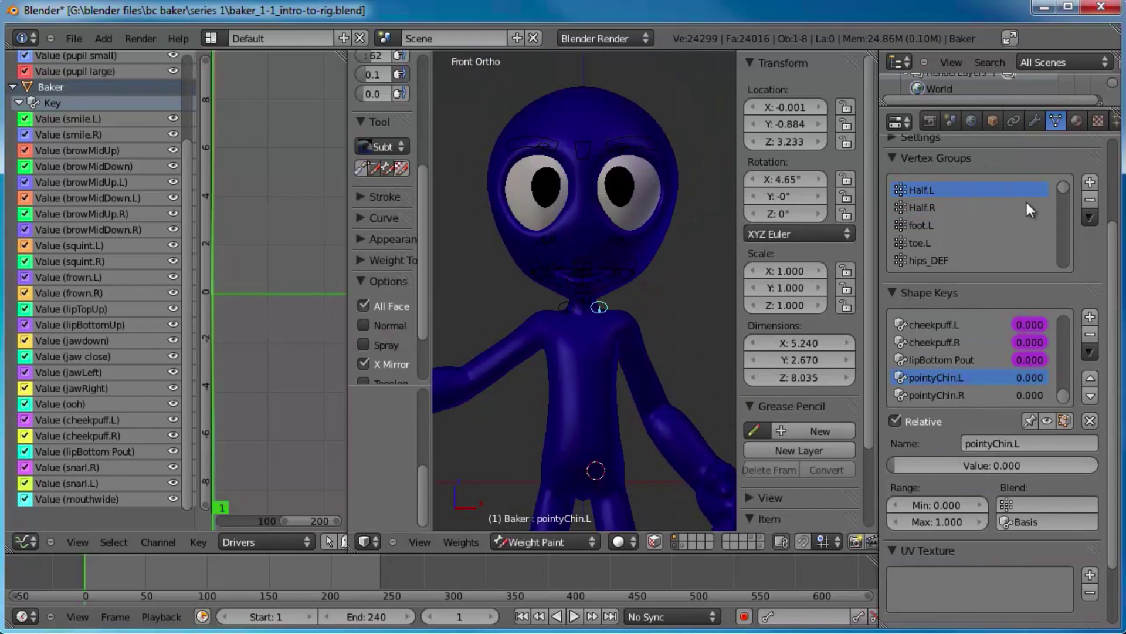
Compare the weights of the Half.L and Half.R vertex groups across the character's body
left_click(913, 191)
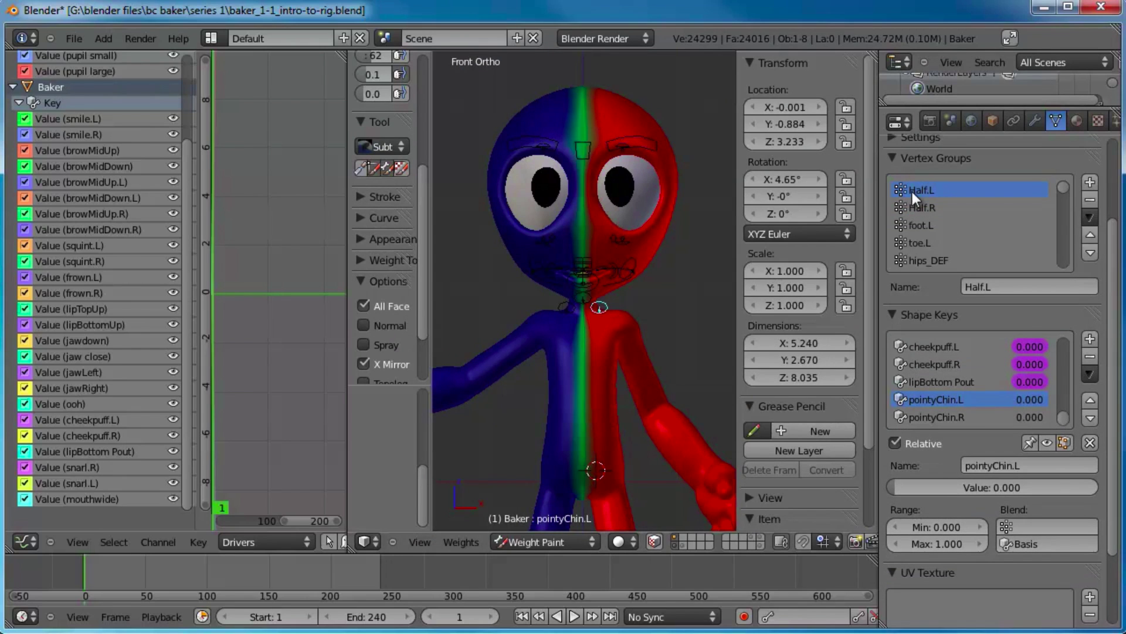
left_click(921, 208)
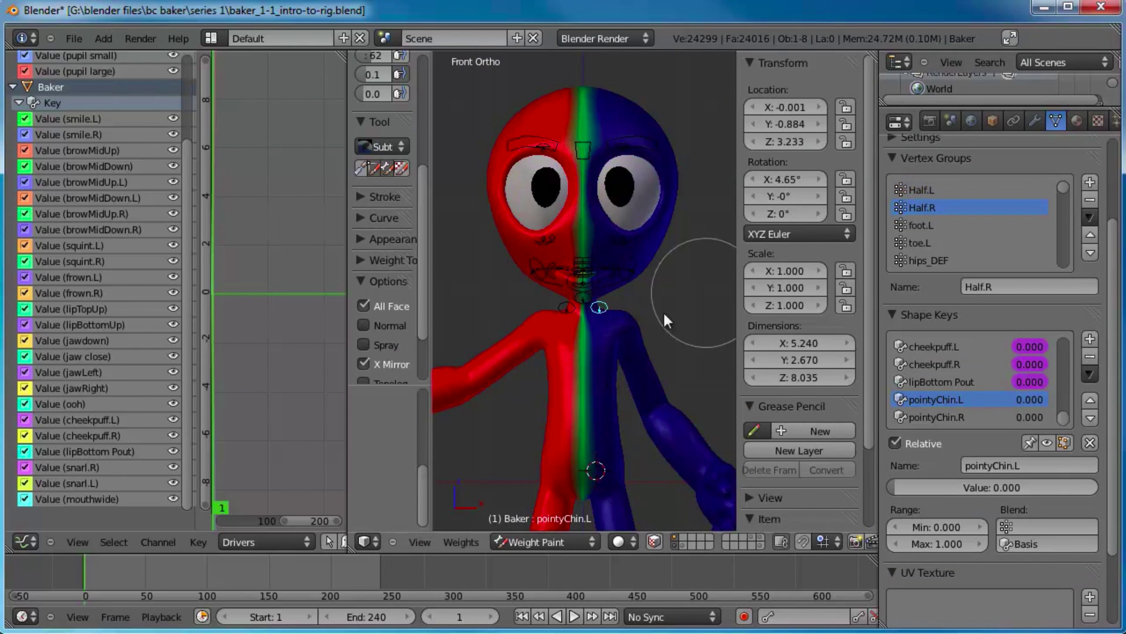
scroll(645, 340, "down", 3)
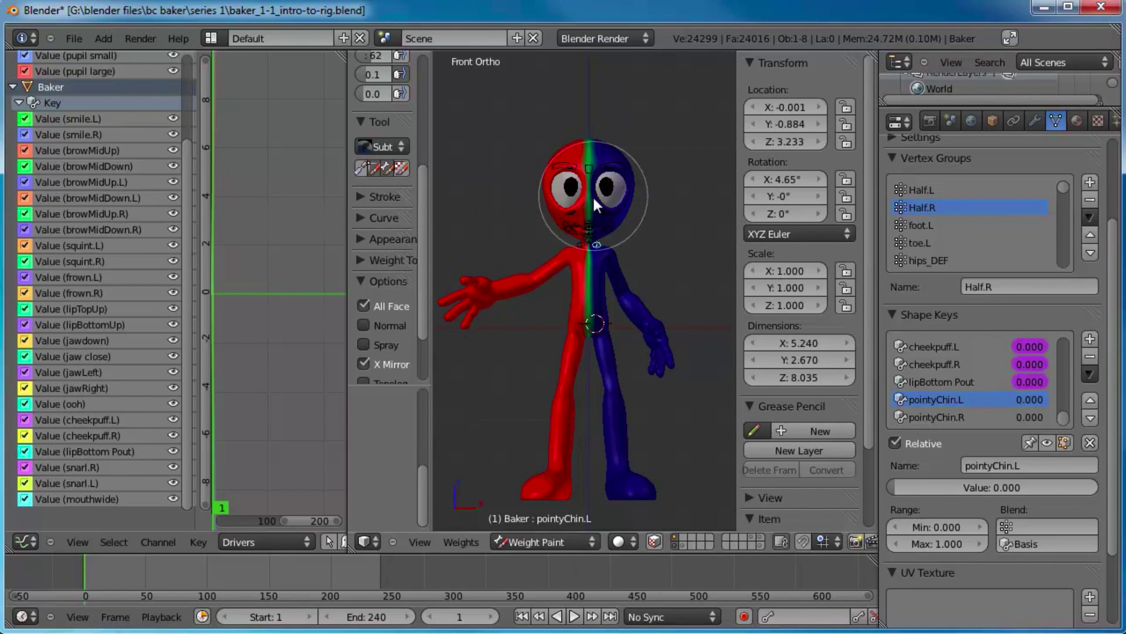
scroll(587, 227, "up", 4)
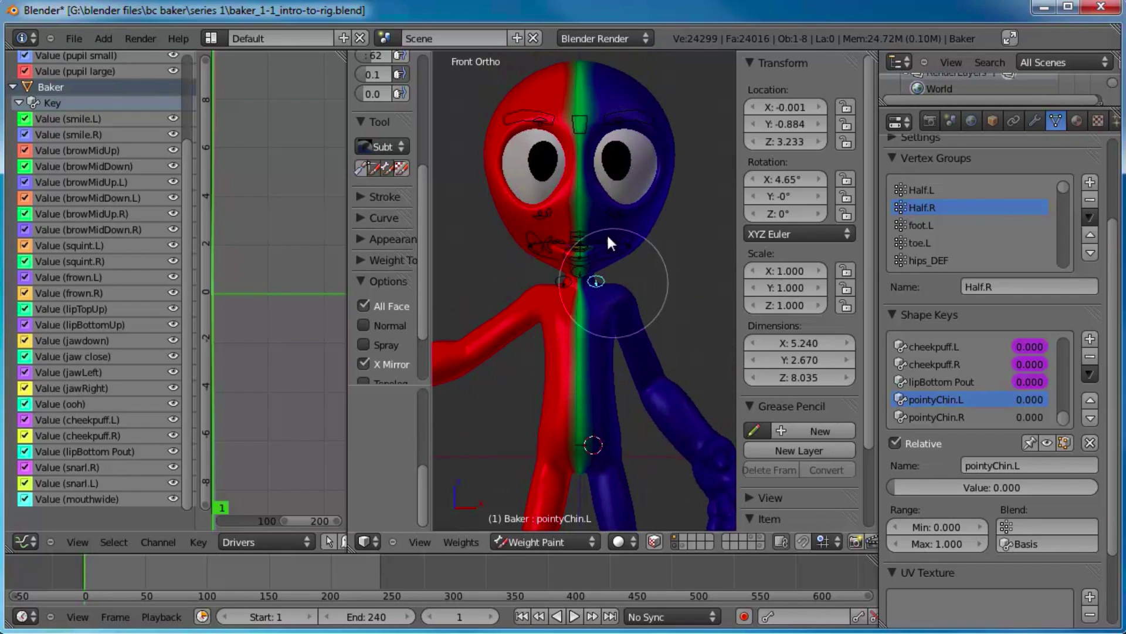
left_click(970, 189)
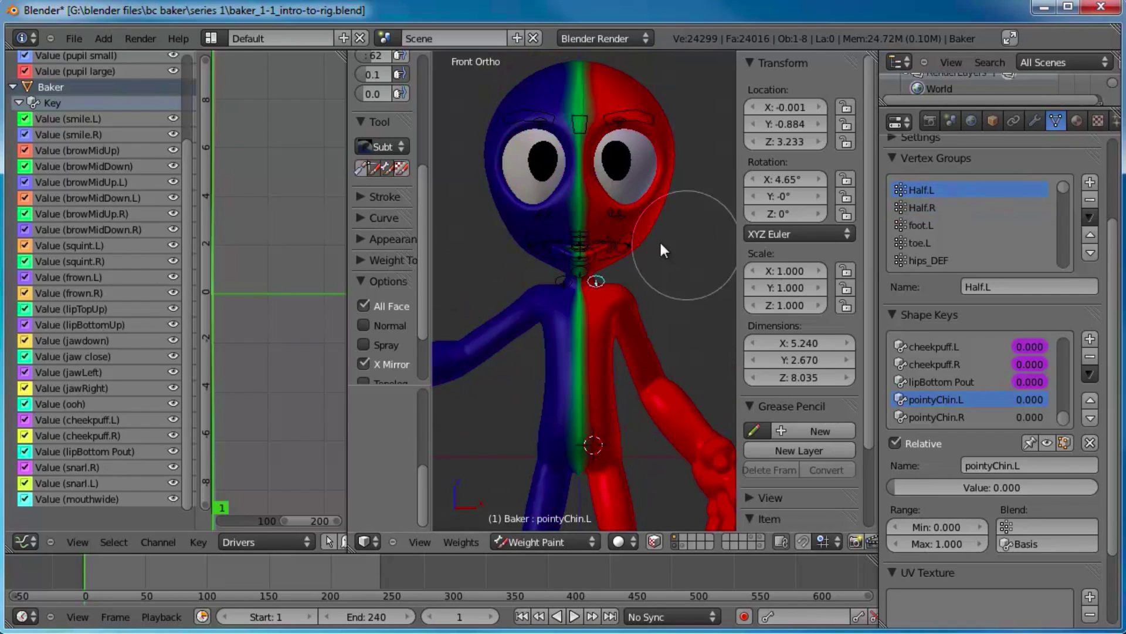
scroll(643, 302, "down", 2)
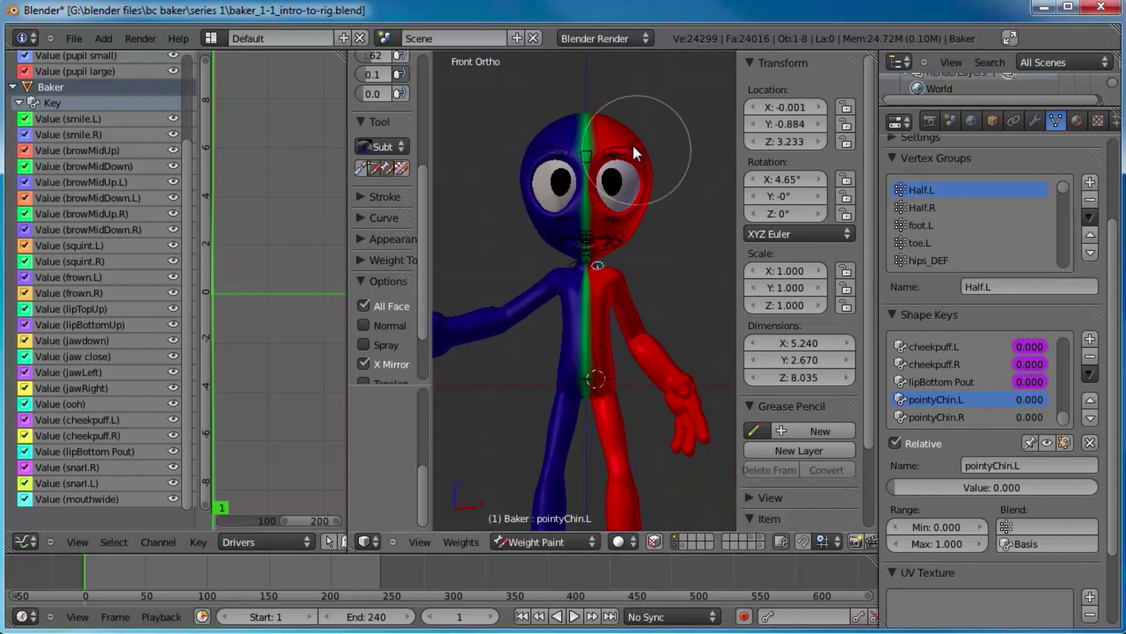
scroll(634, 350, "down", 1)
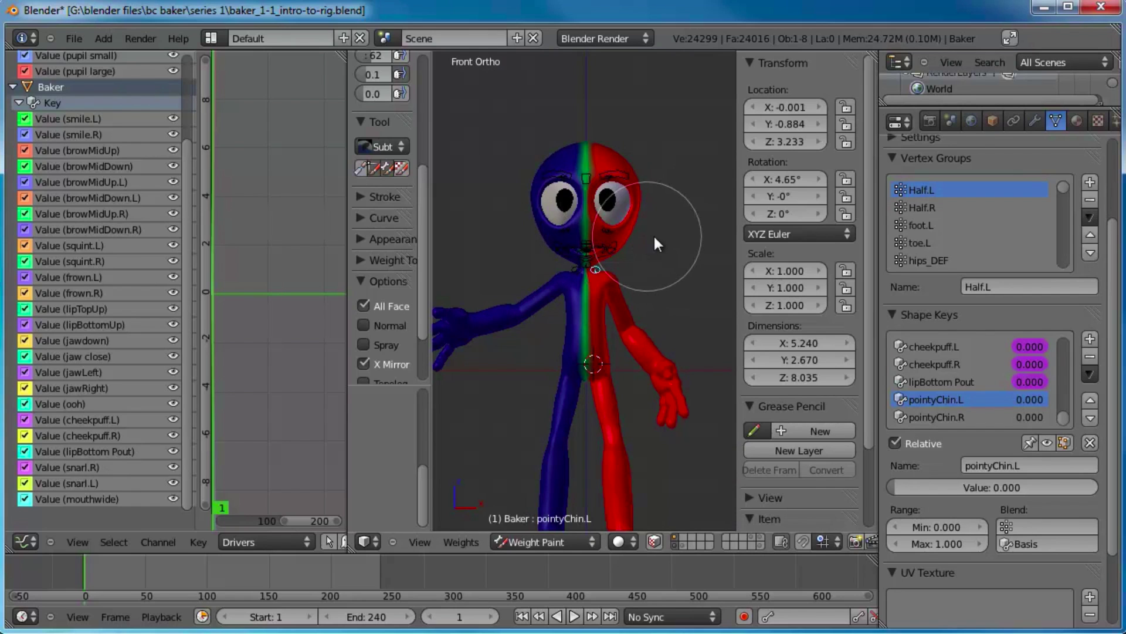
Return the Baker mesh to Object Mode and frame the character's face
left_click(542, 541)
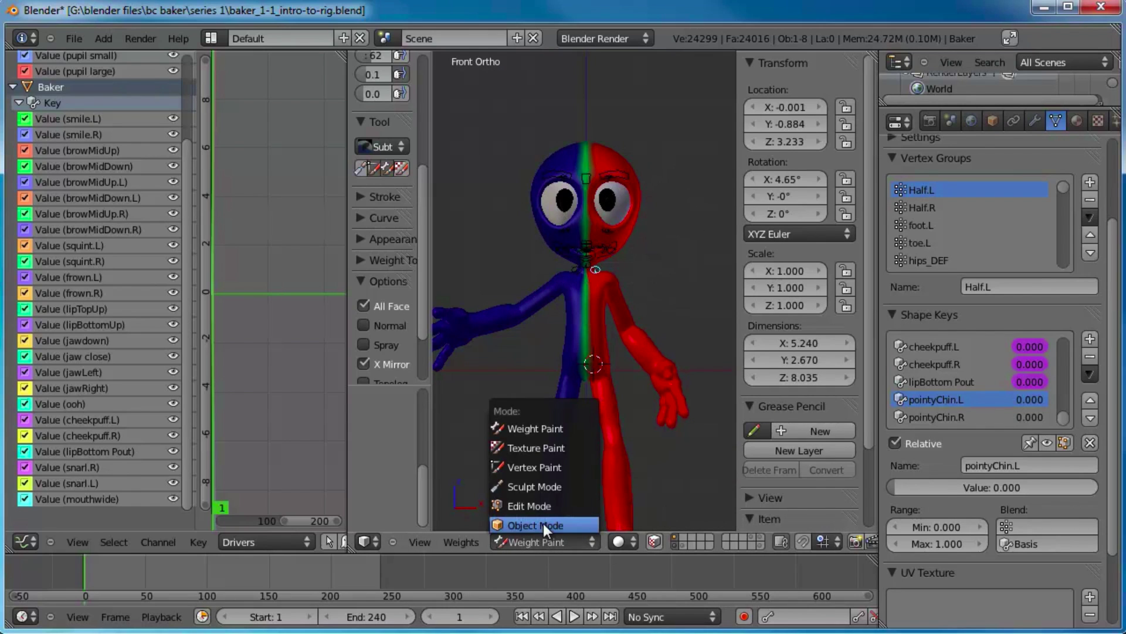
key("Tab")
key("Tab")
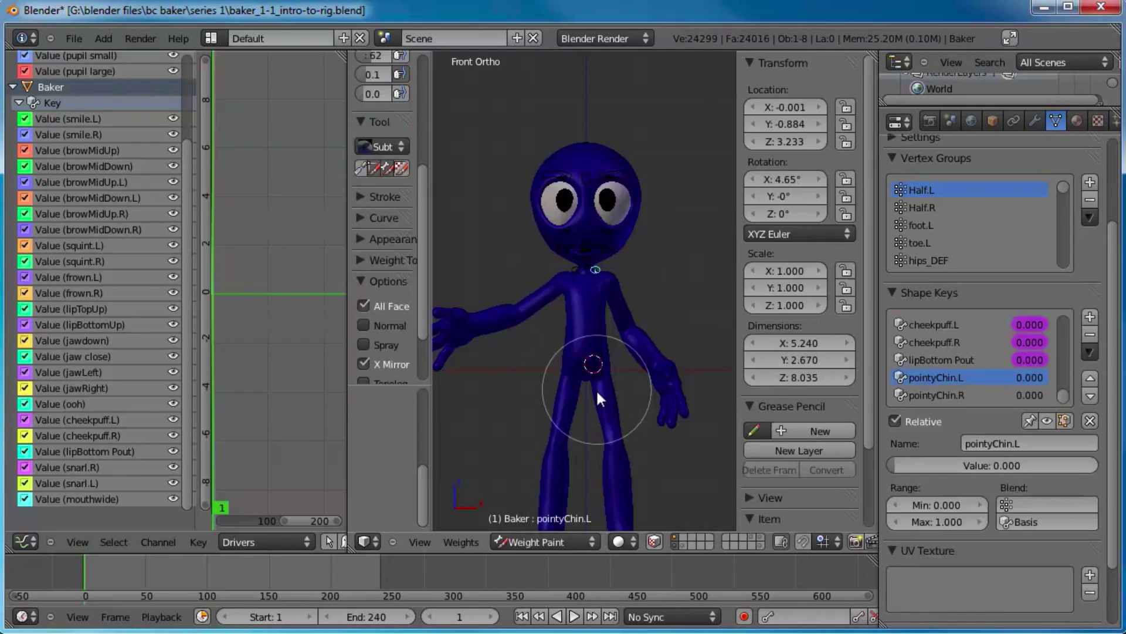
left_click(549, 541)
left_click(552, 525)
scroll(611, 297, "up", 5)
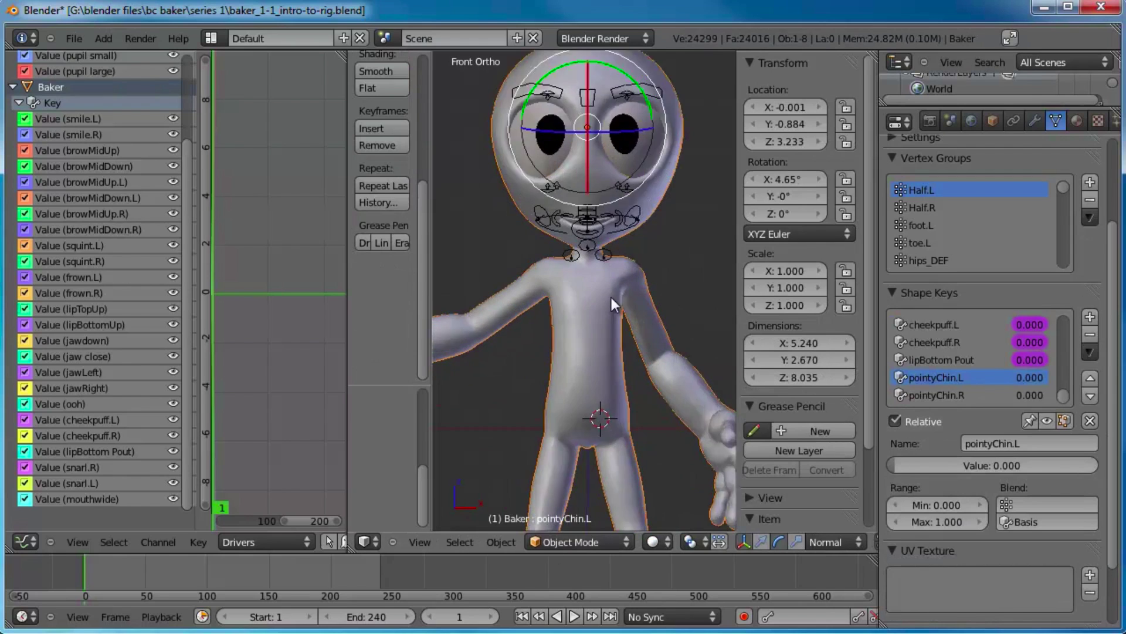
middle_click_drag(611, 298, 576, 393, "shift")
scroll(578, 270, "up", 1)
middle_click_drag(587, 273, 629, 311, "shift")
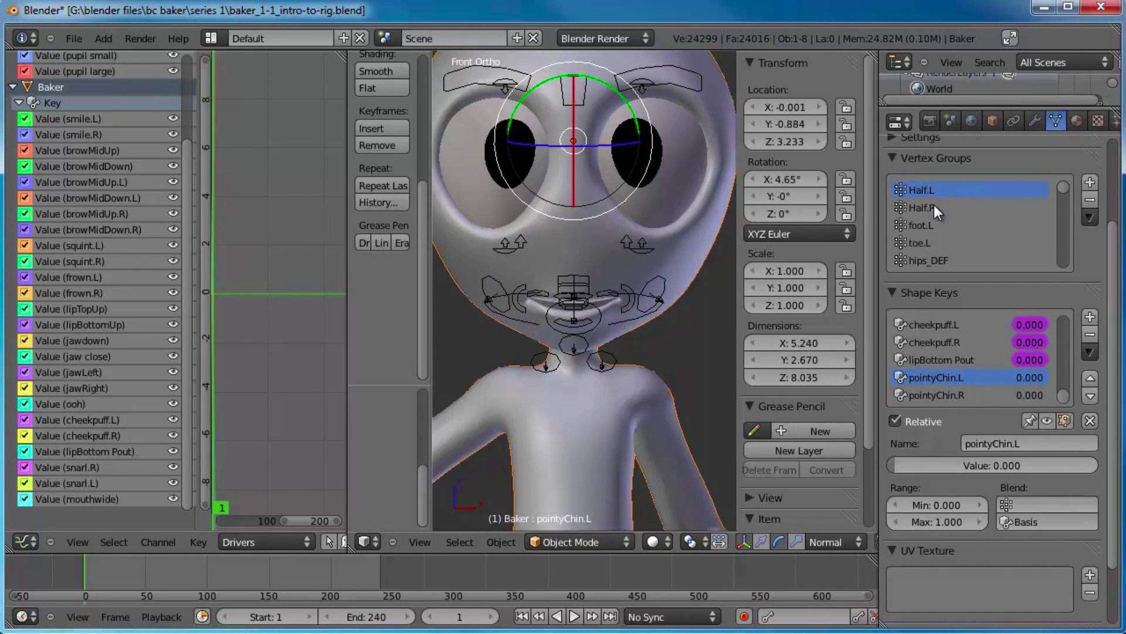
Limit the pointyChin.L shape key to the Half.L vertex group and set its value to 1.000 as a test
left_click(952, 396)
left_click(940, 378)
left_click(949, 399)
left_click(949, 379)
left_click(945, 395)
left_click(1048, 503)
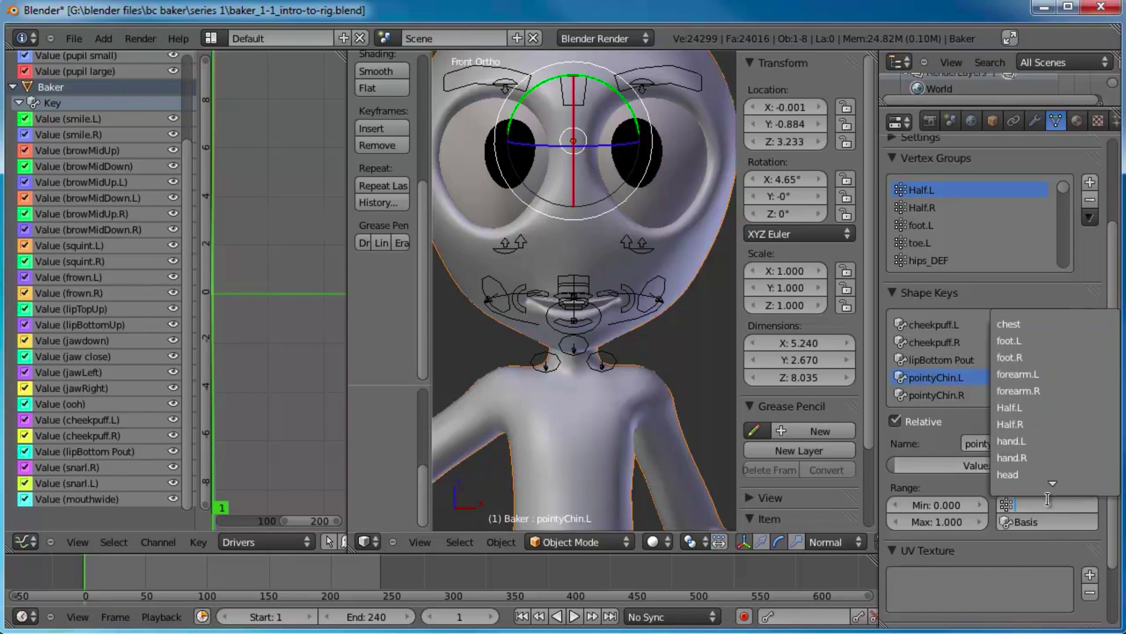
left_click(1028, 406)
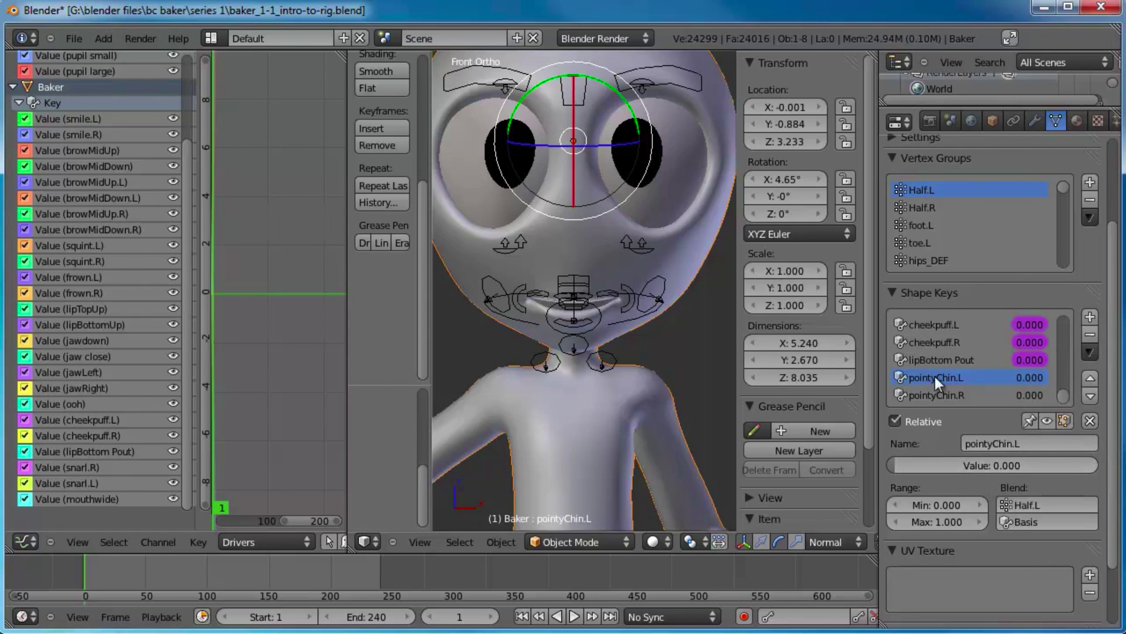
left_click_drag(896, 466, 1092, 467)
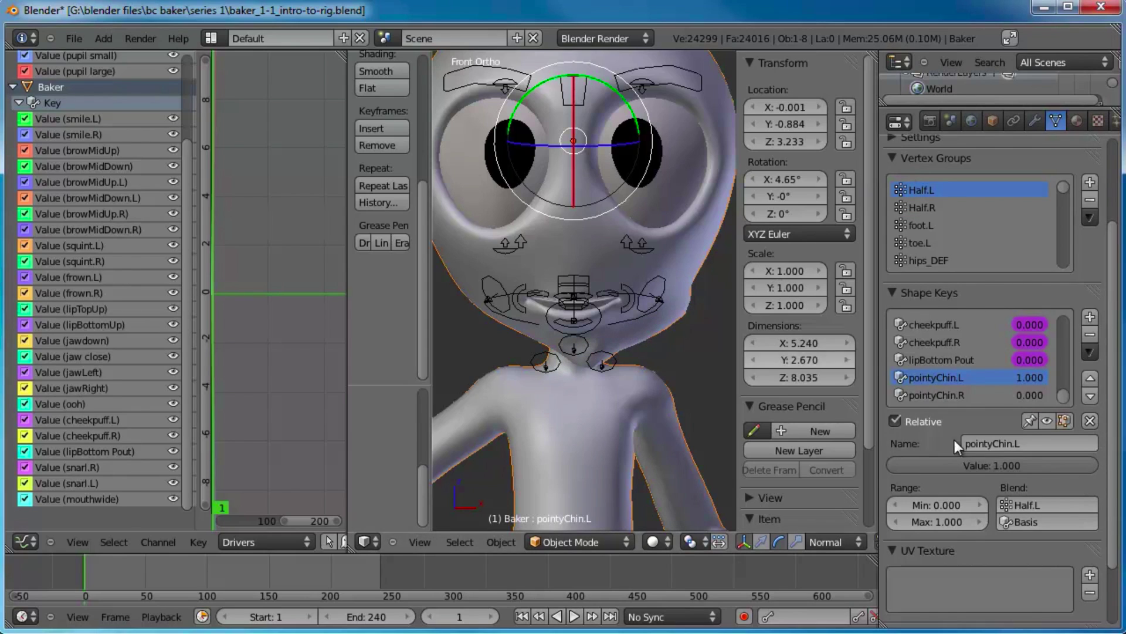
Limit the pointyChin.R shape key to the Half.R vertex group
left_click(953, 393)
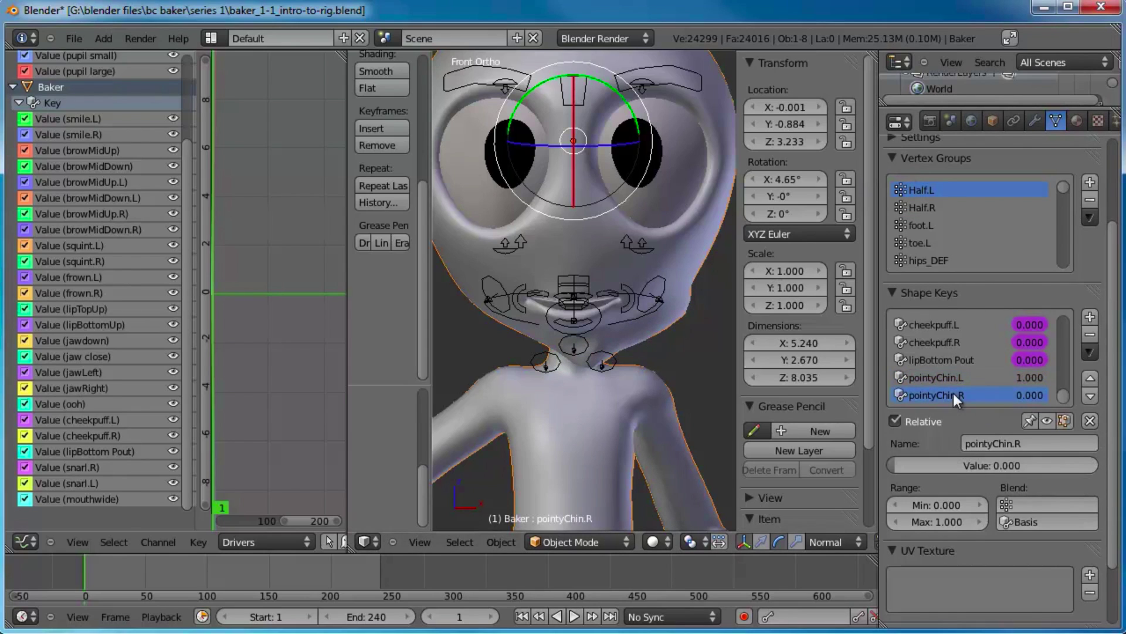
left_click(1027, 504)
left_click(1025, 387)
left_click(1034, 504)
left_click(1034, 424)
Test the pointyChin.R shape key's influence and set the pointyChin.L value back to 0
left_click_drag(893, 462, 840, 477)
left_click(992, 377)
left_click_drag(1051, 474, 740, 466)
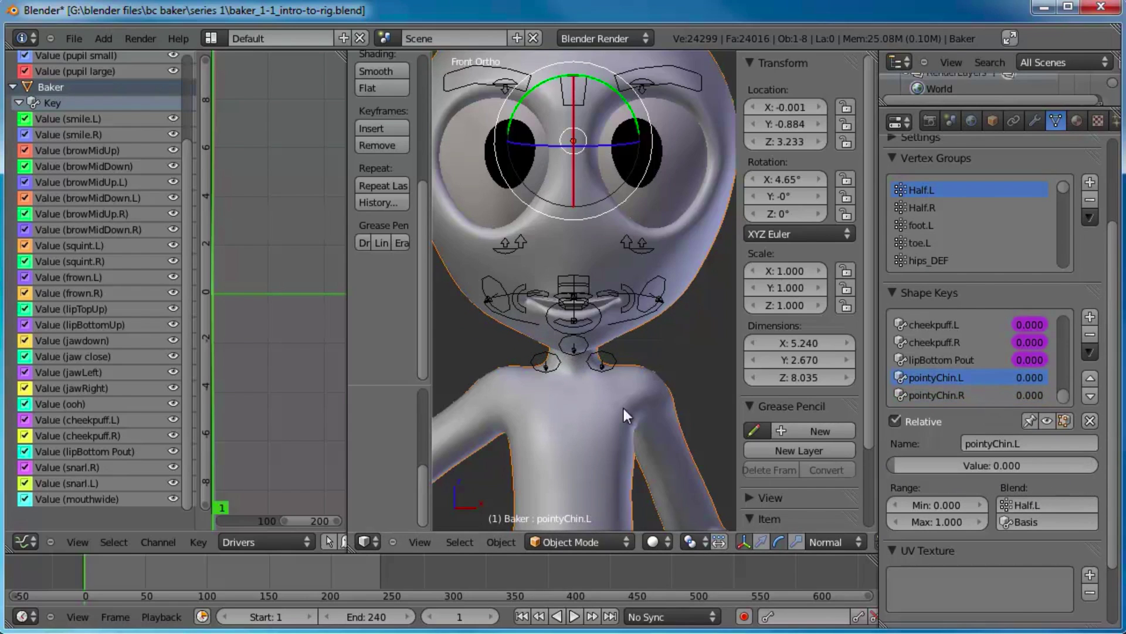
Check the pointy_chin.L bone, reselect the Baker mesh and add a driver to the pointyChin.L shape key's value
right_click(608, 362)
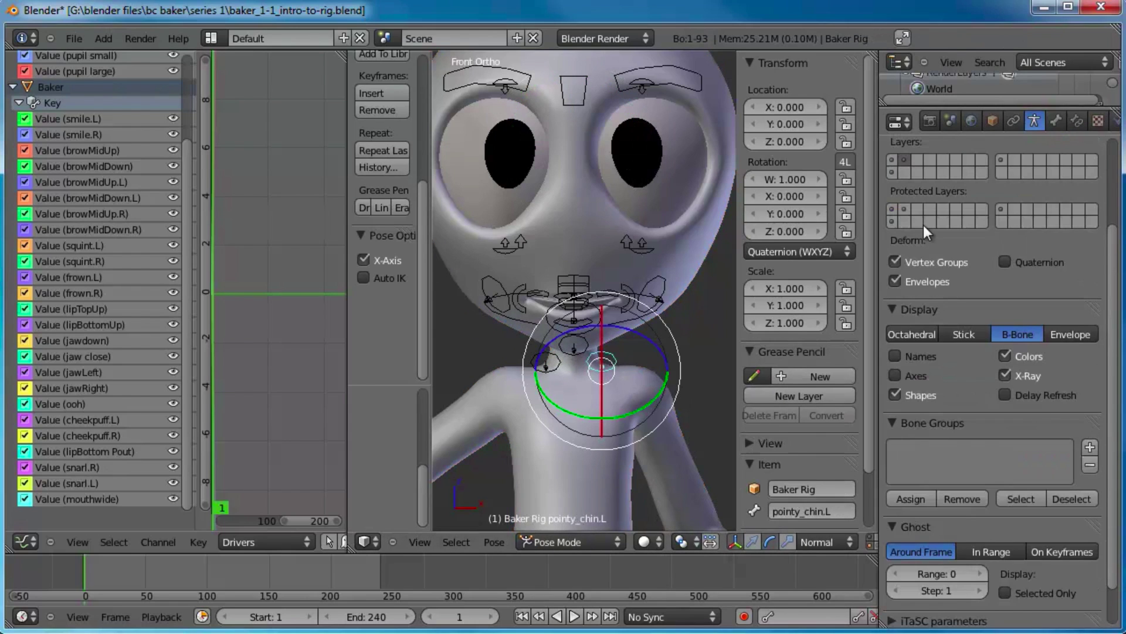
right_click(667, 401)
right_click(1005, 380)
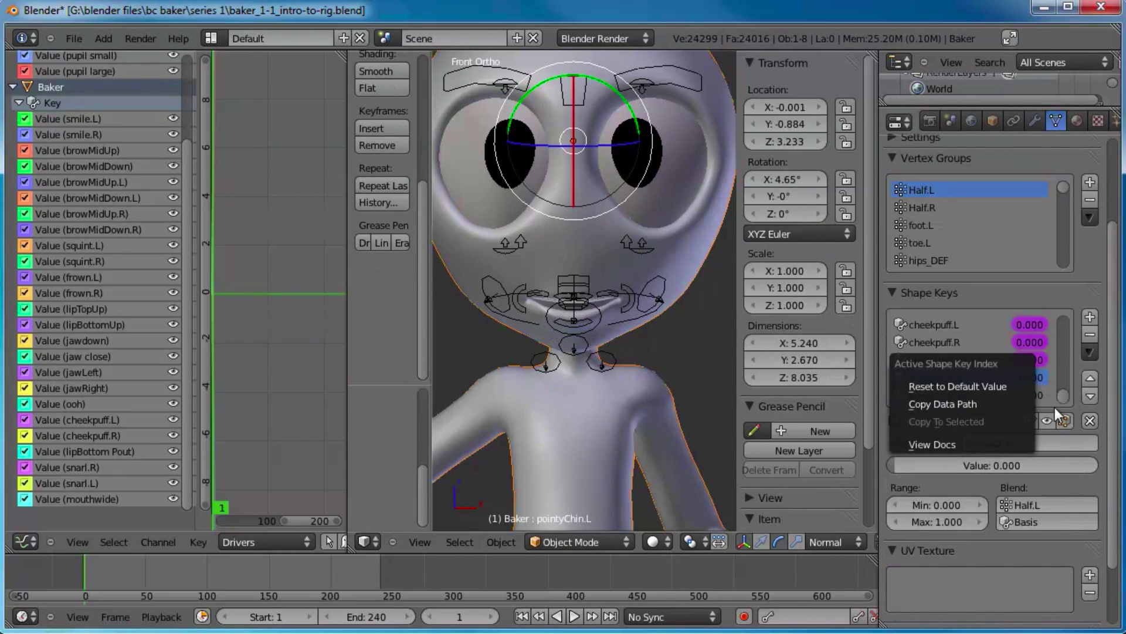
right_click(1037, 379)
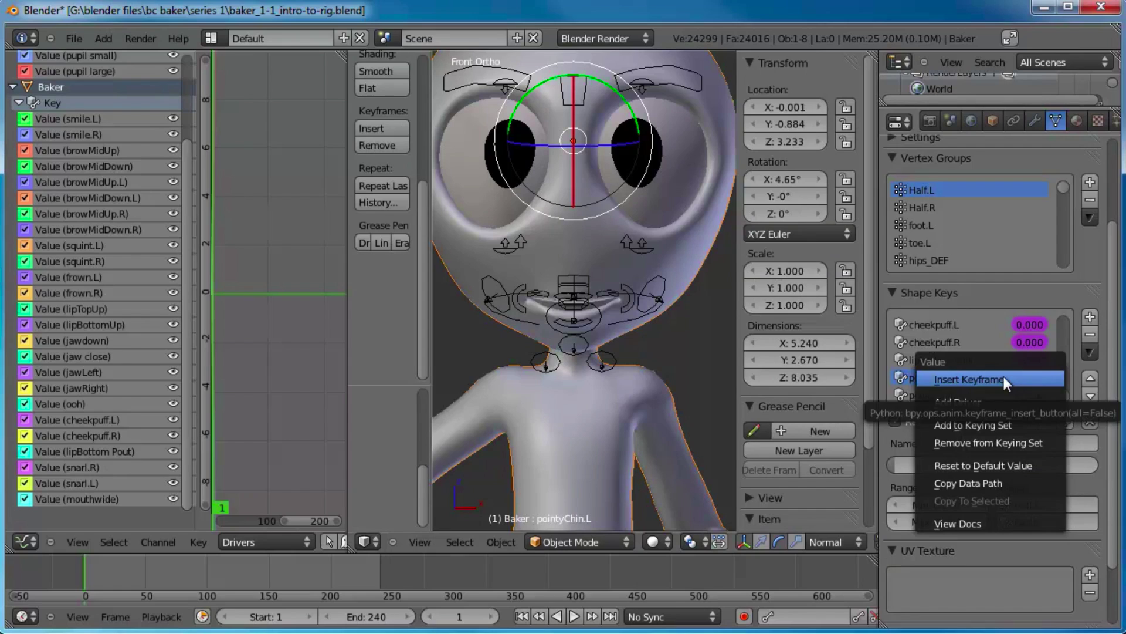
left_click(993, 401)
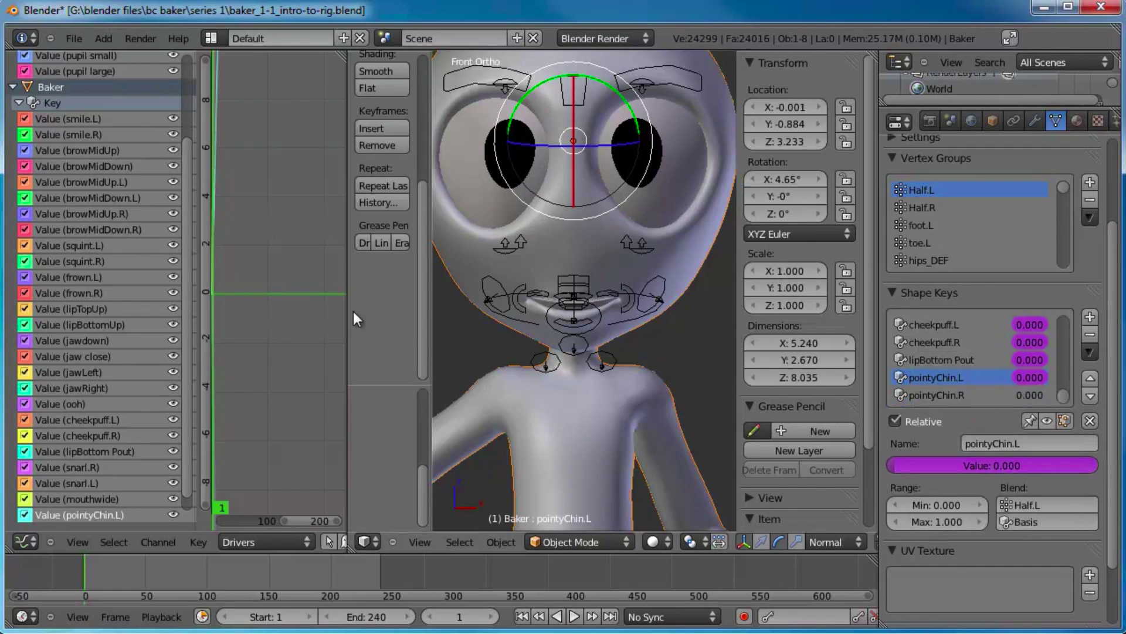
Widen the graph editor that lists the shape key drivers
left_click_drag(347, 326, 467, 327)
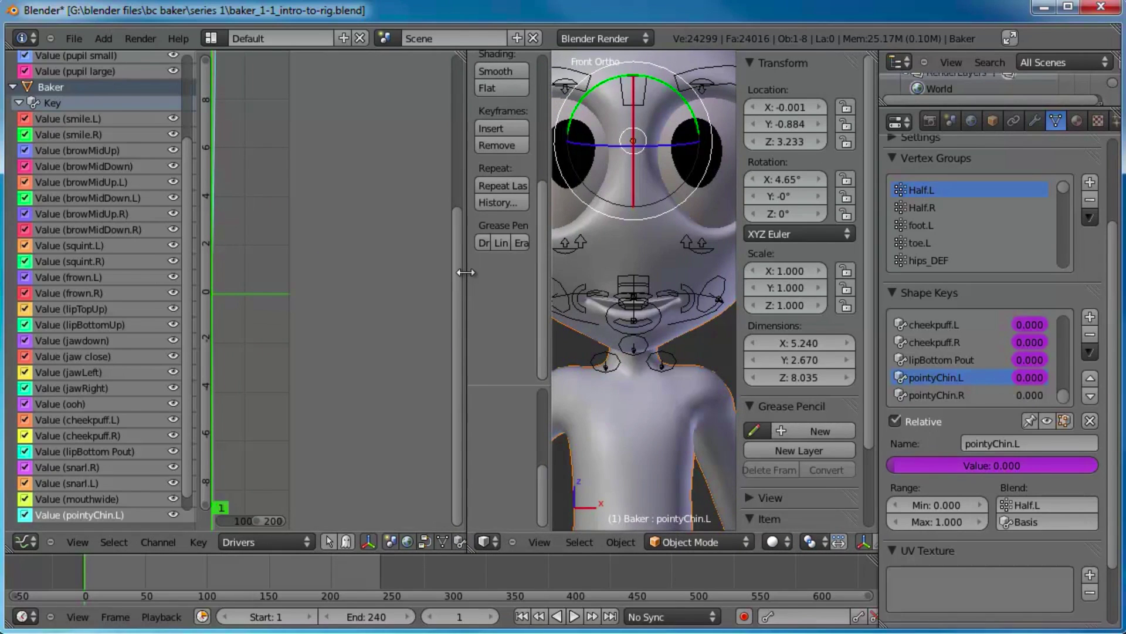
left_click_drag(467, 271, 506, 271)
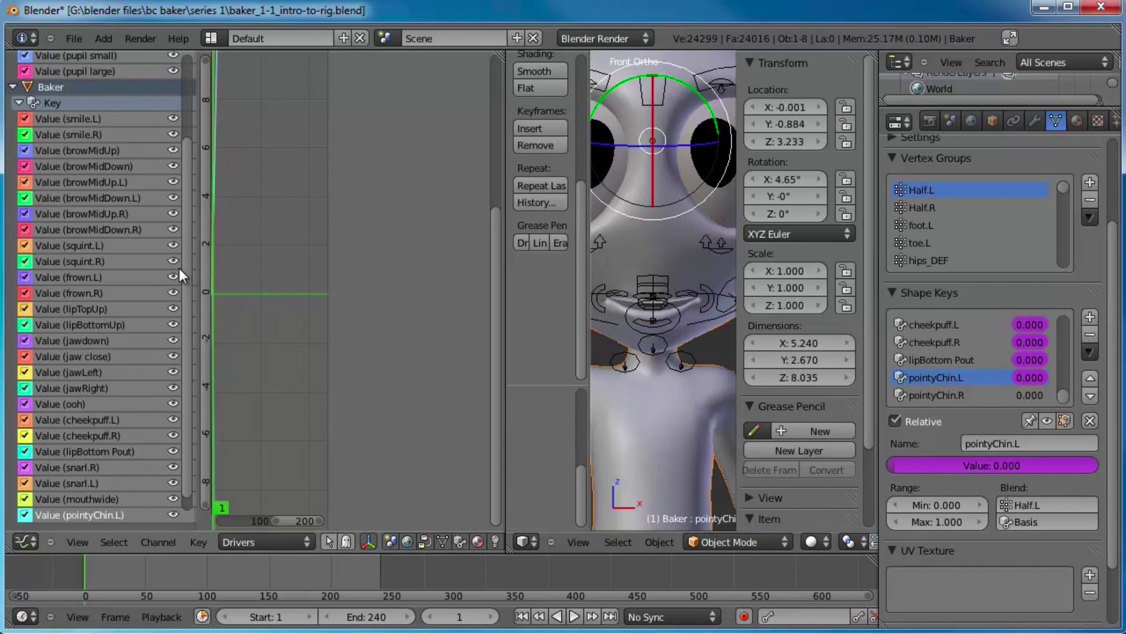
Set the pointyChin.L driver's type to Averaged Value and its variable's target object to Baker Rig
scroll(182, 269, "down", 1)
left_click(89, 499)
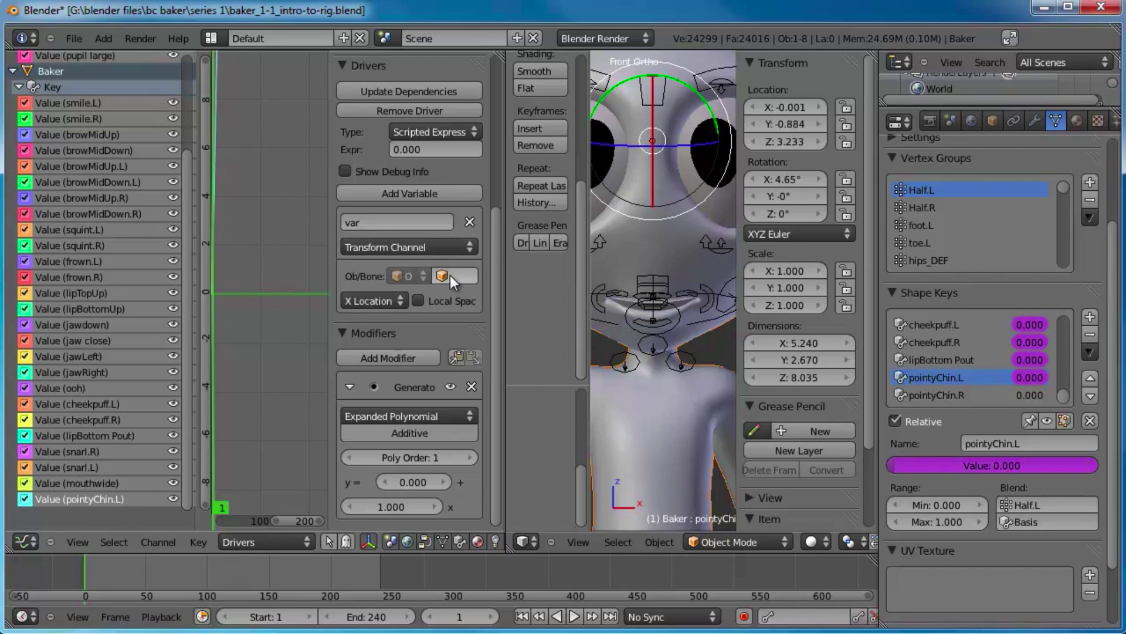
left_click(453, 126)
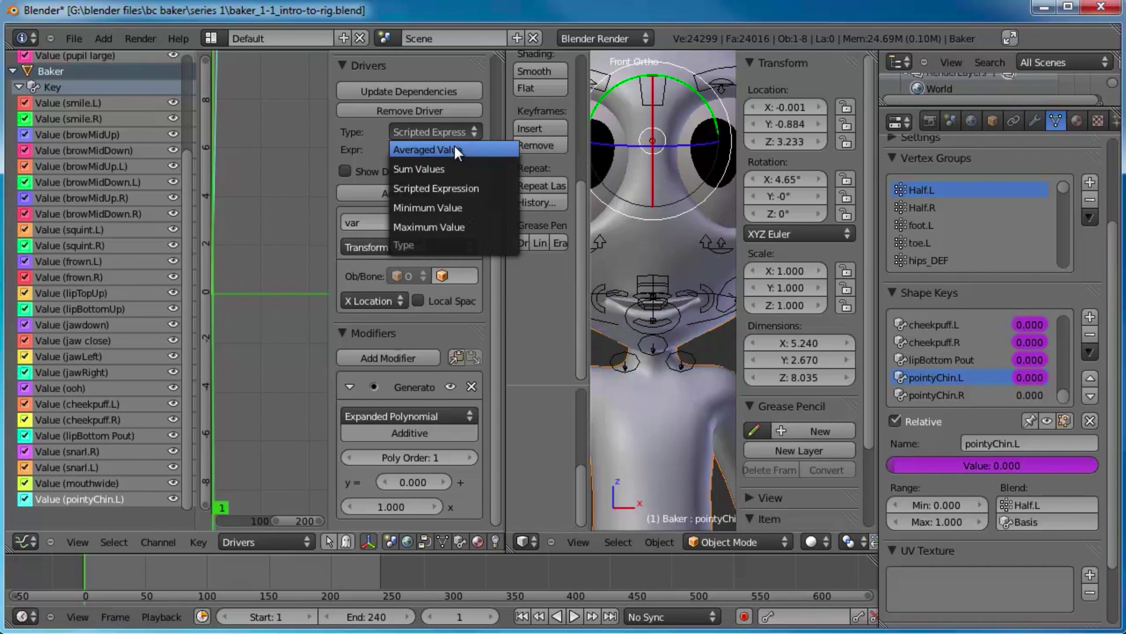
left_click(456, 148)
left_click(461, 275)
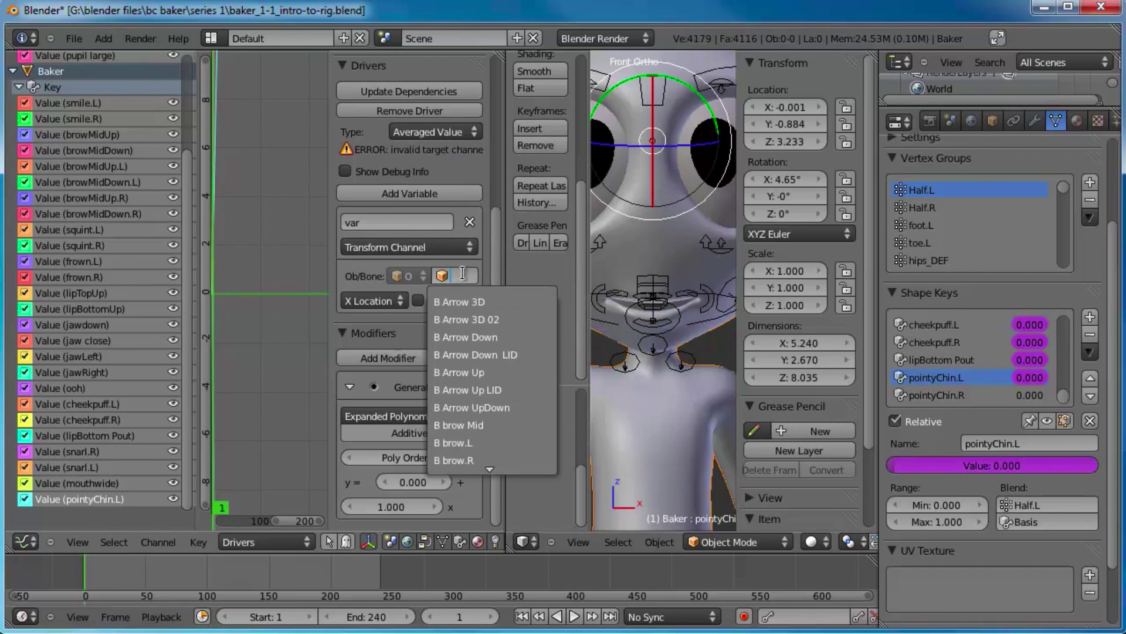
type("baker")
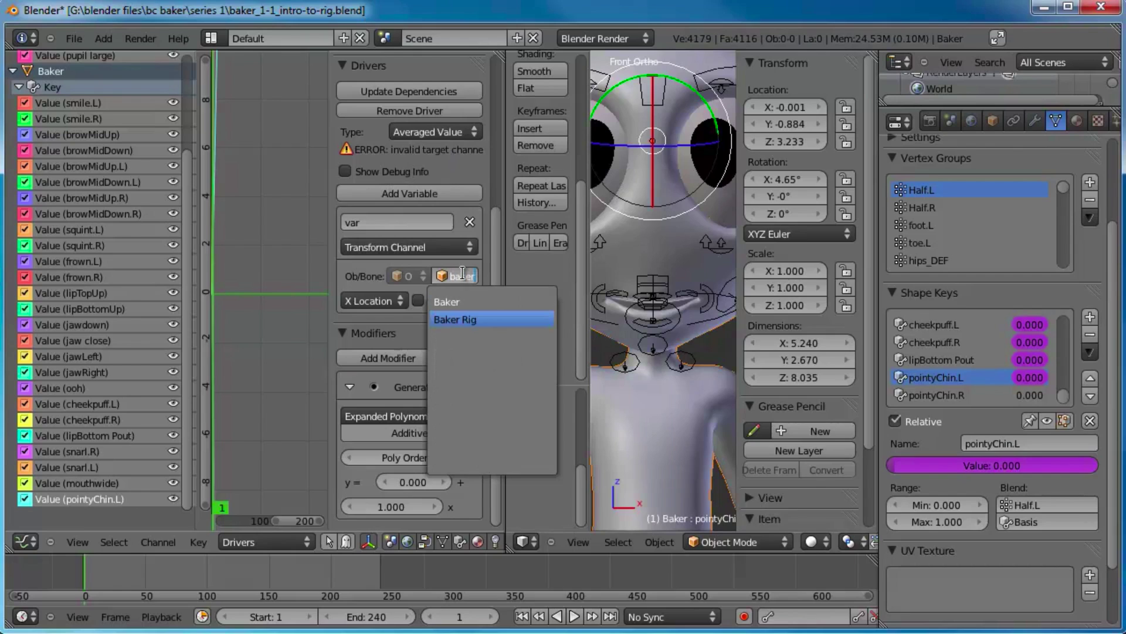
left_click(472, 317)
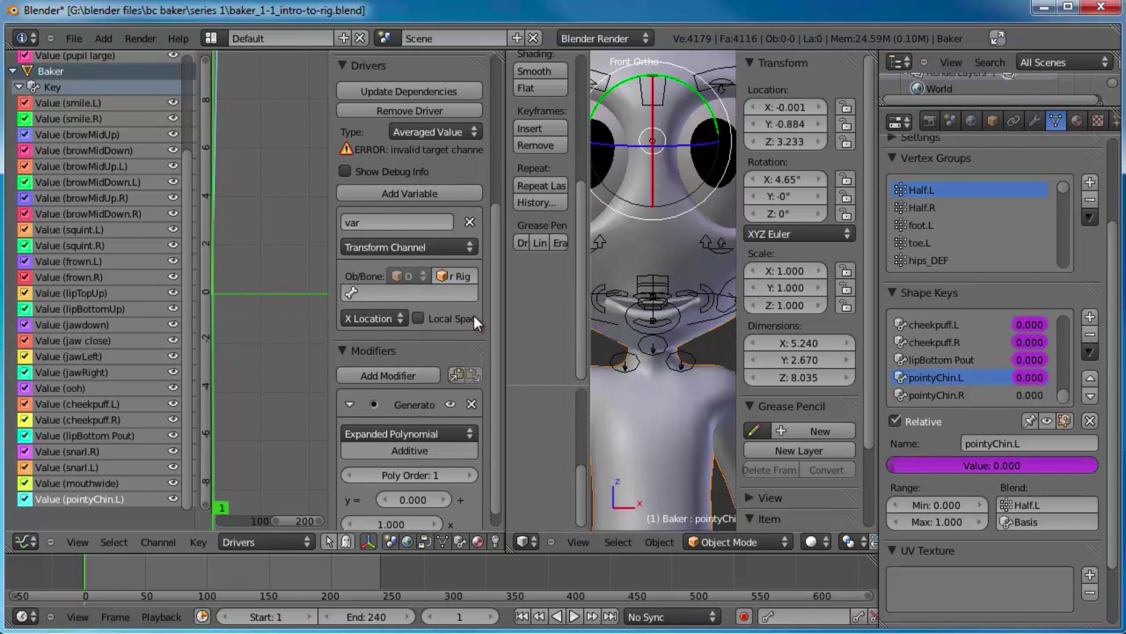
Target the pointy_chin.L bone's Z Location in the pointyChin.L driver variable
left_click(426, 292)
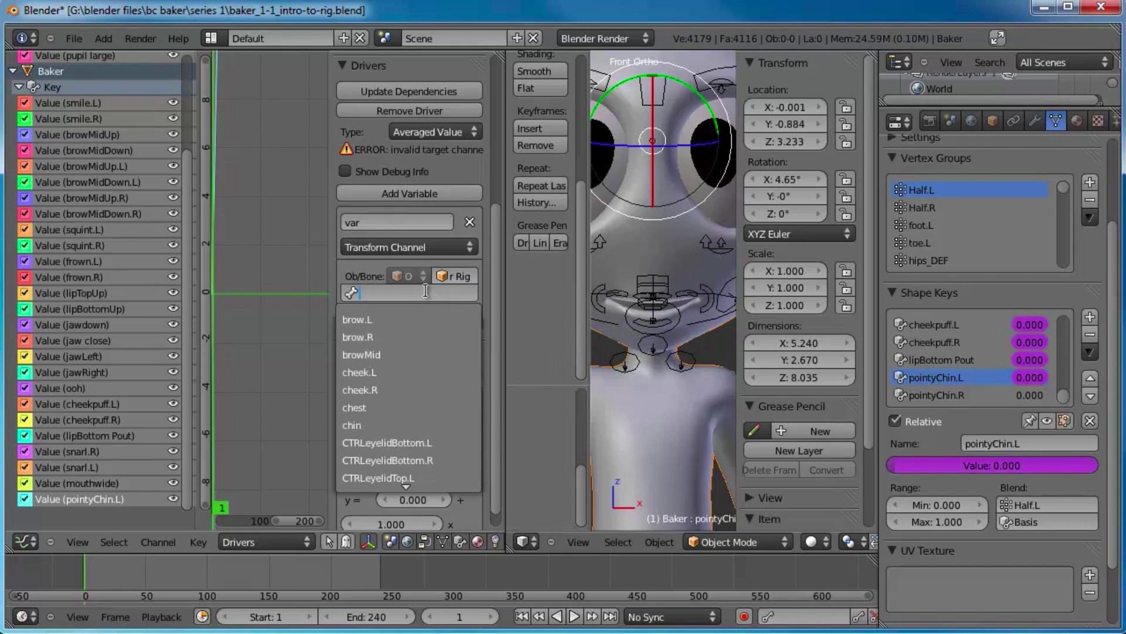
type("poin")
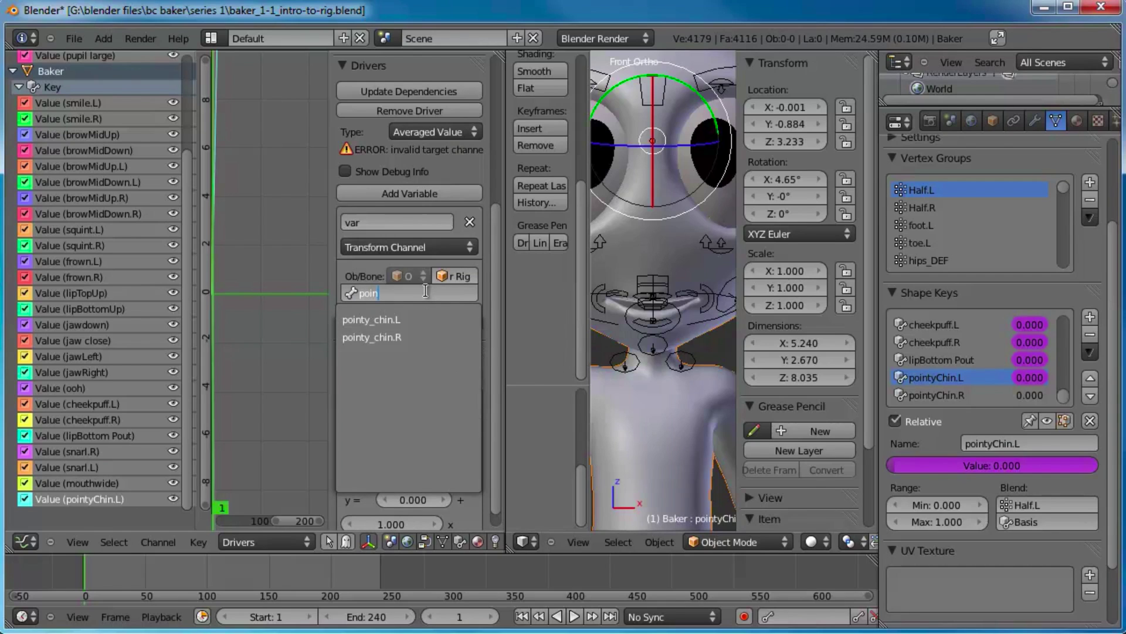
left_click(395, 319)
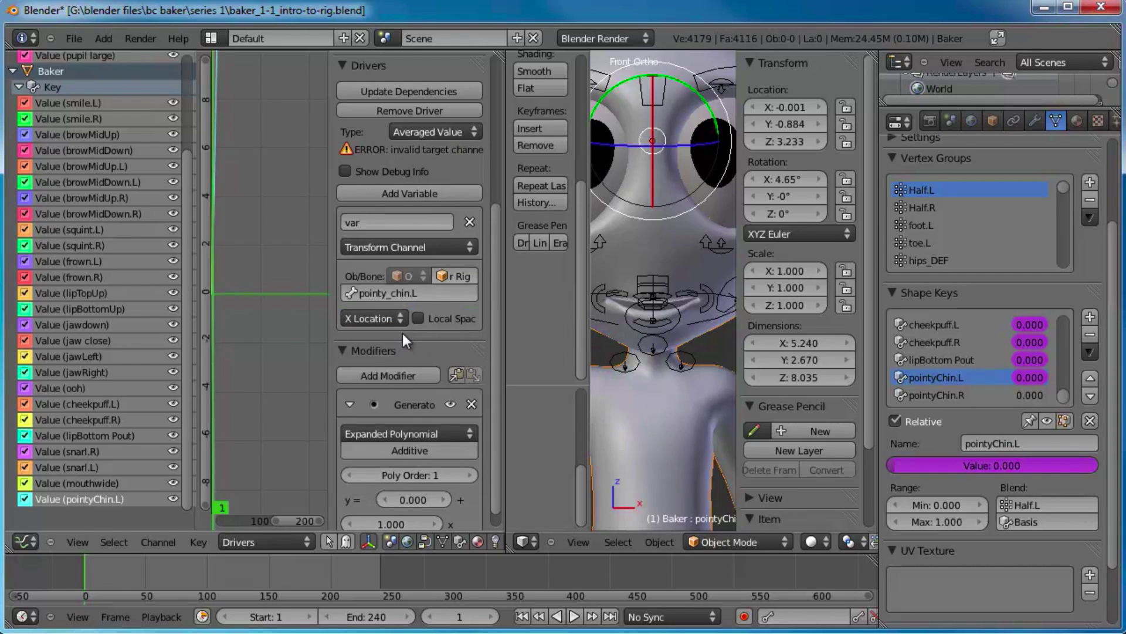
left_click(394, 319)
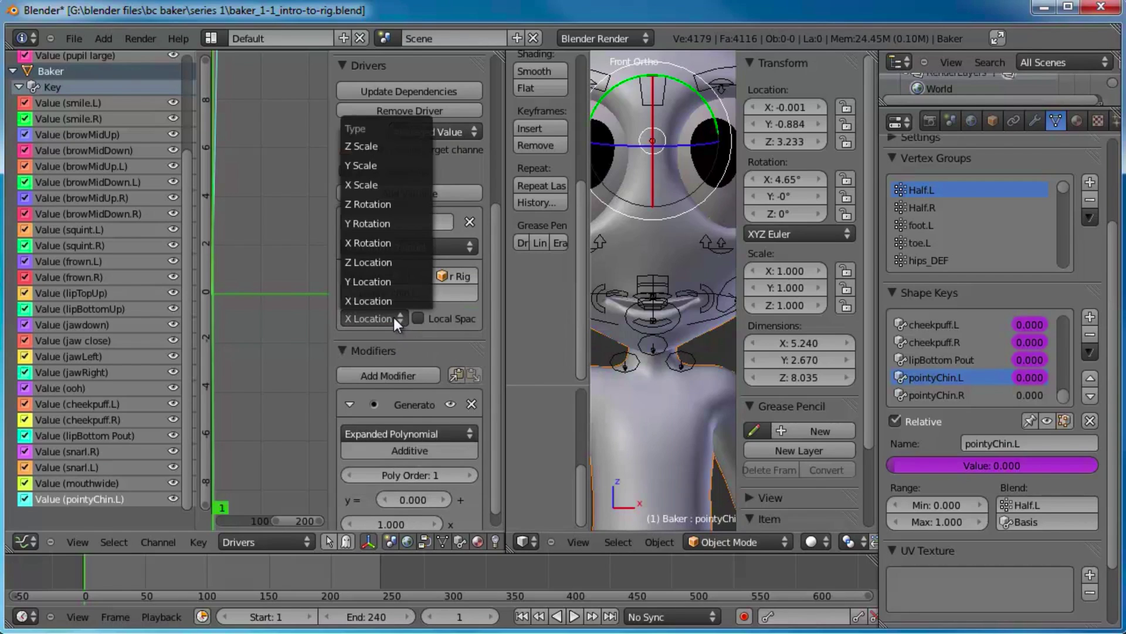
left_click(382, 263)
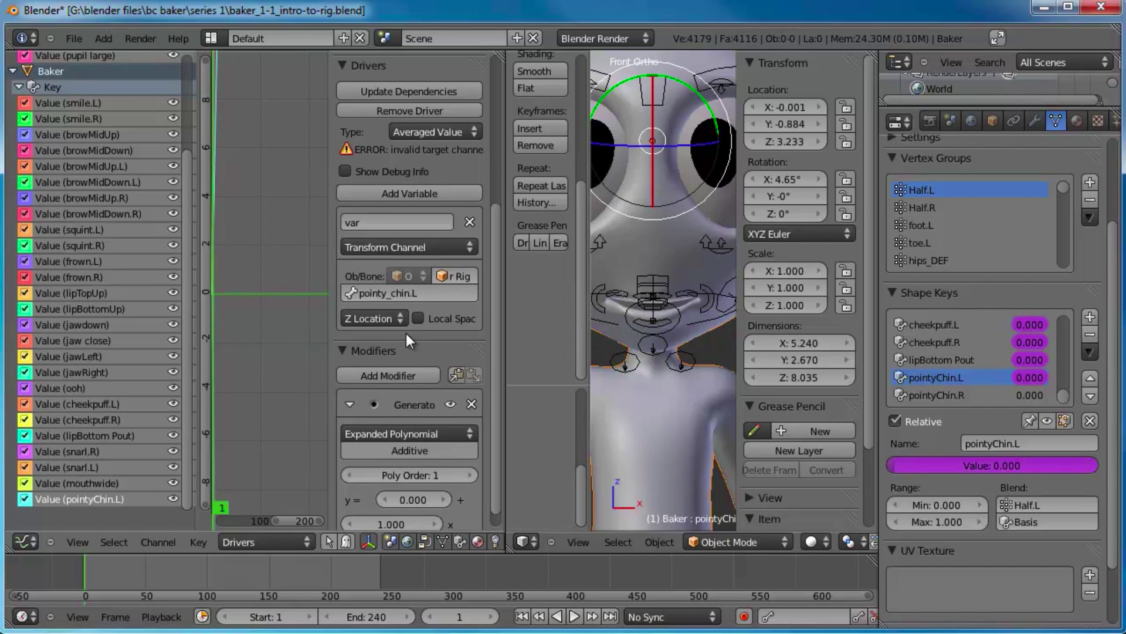
Refresh the pointyChin.L driver by switching its type to Sum Values and back to Averaged Value
scroll(406, 333, "up", 3)
left_click(428, 175)
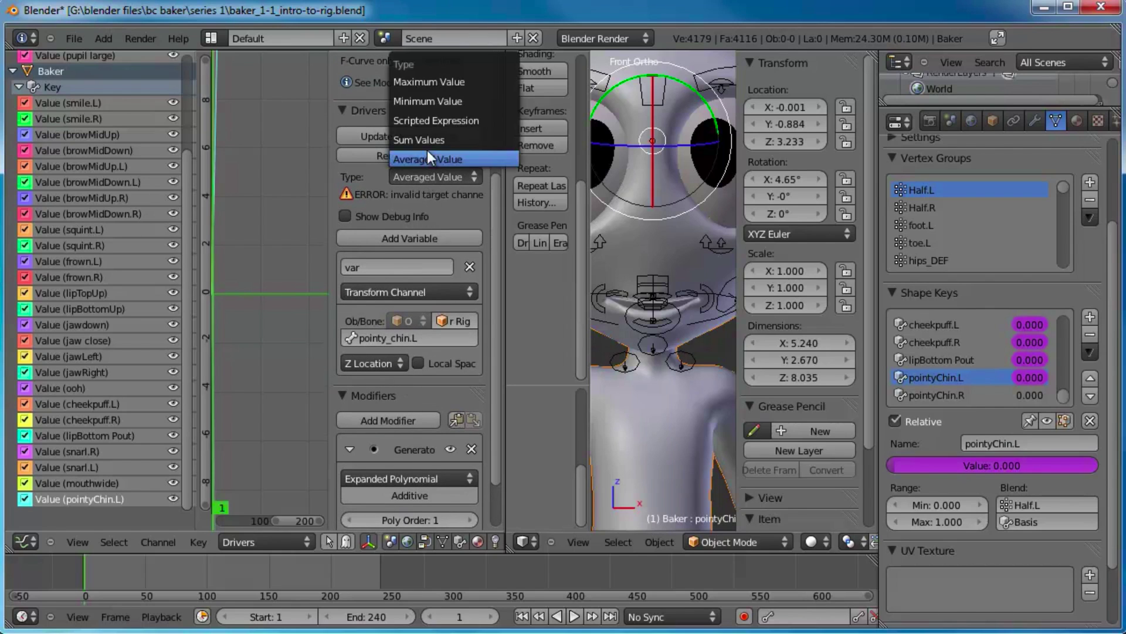
left_click(428, 142)
left_click(441, 175)
left_click(432, 156)
Test the pointyChin.L driver by moving the pointy_chin.L bone, cancelling each move
scroll(657, 336, "down", 2)
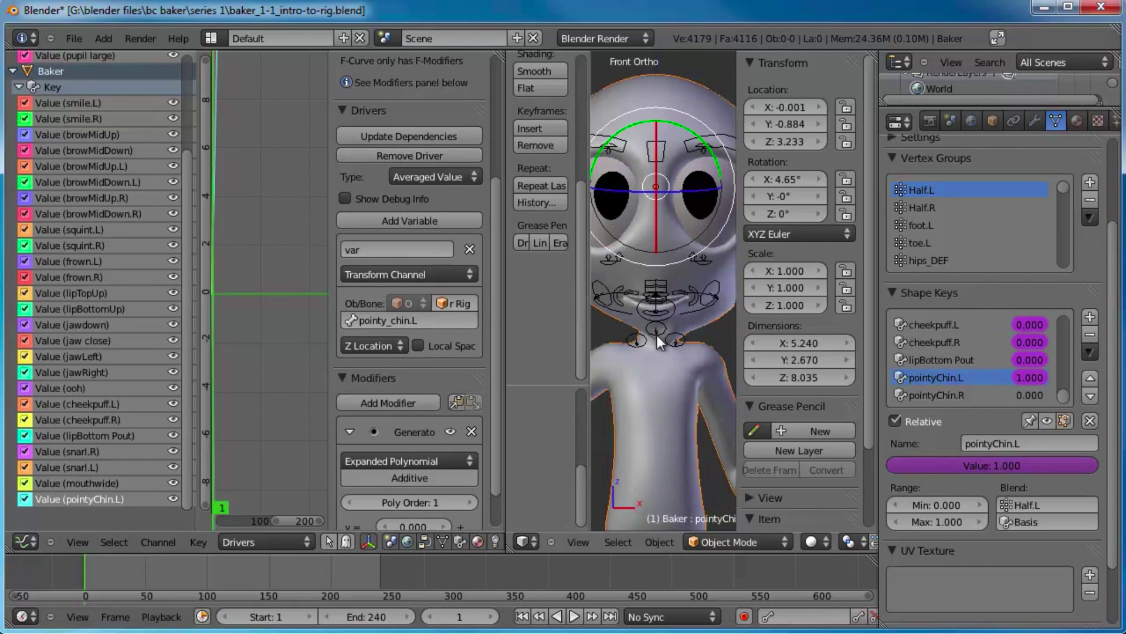
middle_click_drag(657, 335, 654, 339)
right_click(667, 344)
key("g")
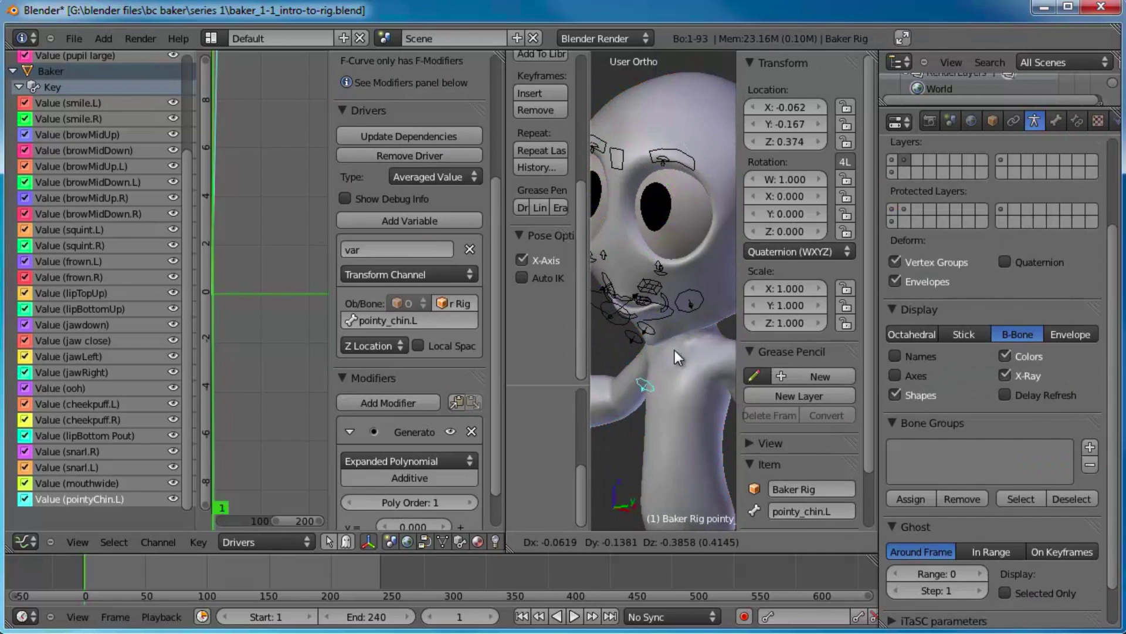
right_click(674, 323)
mouse_move(673, 323)
middle_mouse_down()
mouse_move(653, 343)
mouse_move(645, 314)
mouse_move(657, 329)
mouse_move(677, 270)
mouse_move(660, 309)
mouse_move(587, 329)
mouse_move(654, 320)
middle_mouse_up()
scroll(657, 328, "up", 3)
key("g")
right_click(645, 327)
Enable Local Space for the pointyChin.L driver variable and test it by temporarily moving the pointy_chin.L bone
left_click(418, 345)
key("g")
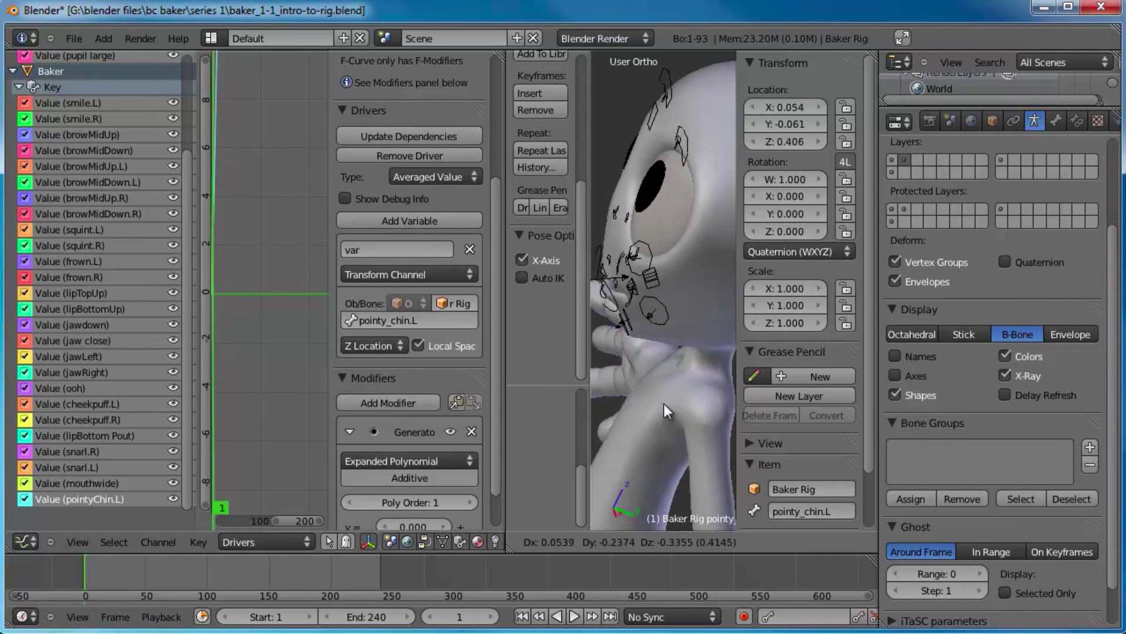
right_click(719, 328)
scroll(653, 369, "up", 4)
middle_click_drag(669, 348, 654, 391, "shift")
key("g")
right_click(677, 315)
scroll(681, 315, "down", 4)
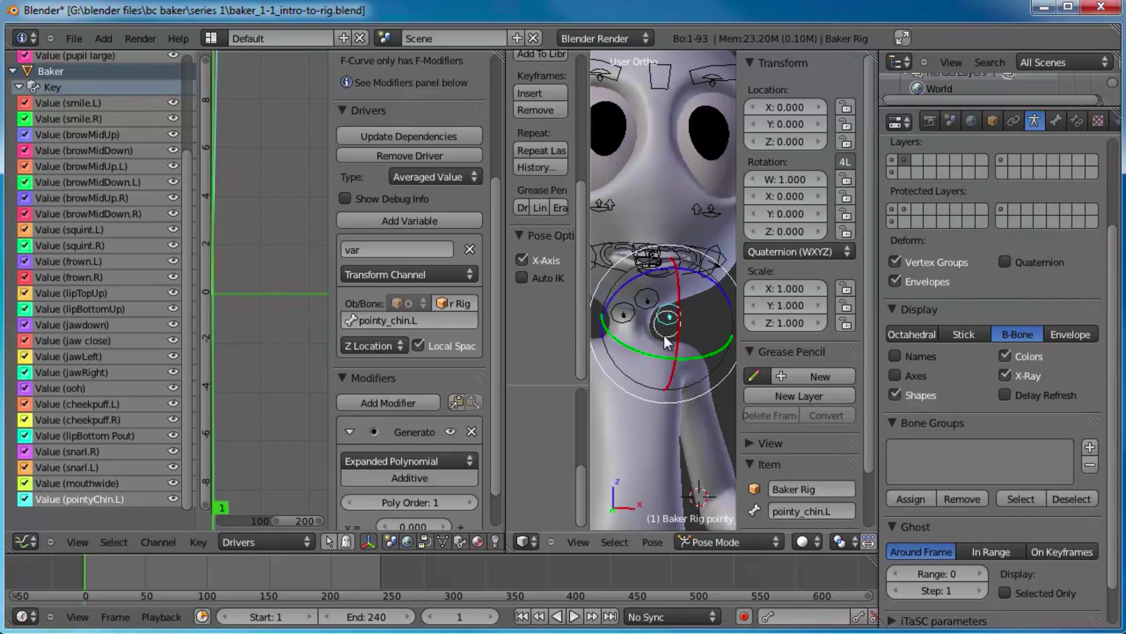
Check the pointy_chin.R bone, reselect the Baker mesh and copy the pointyChin.L driver onto the pointyChin.R shape key's value
right_click(625, 322)
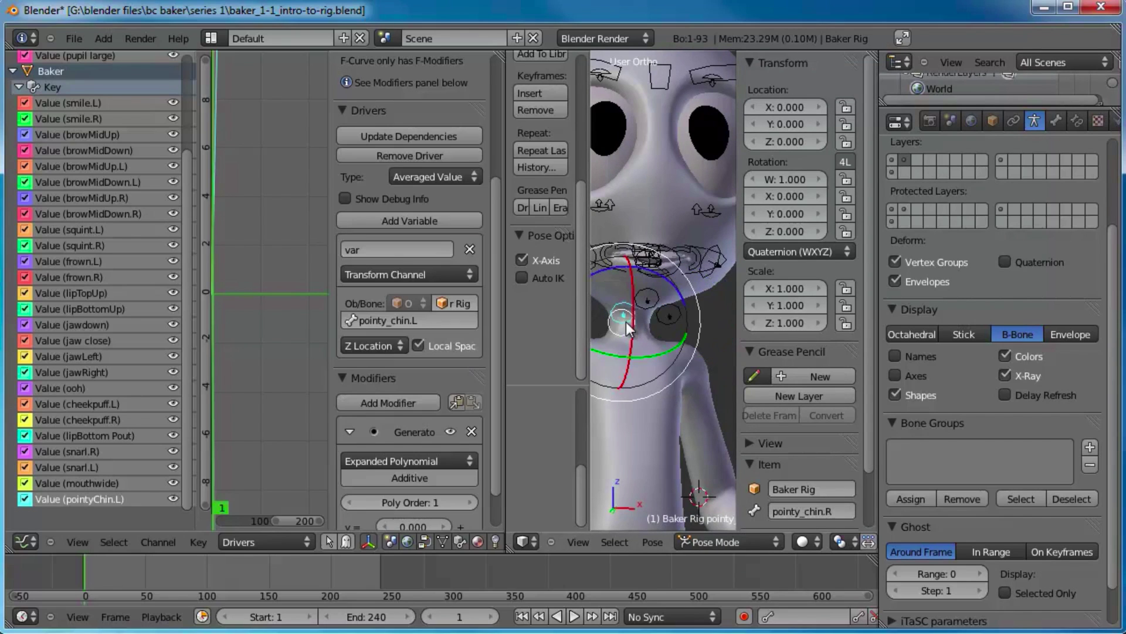
right_click(646, 359)
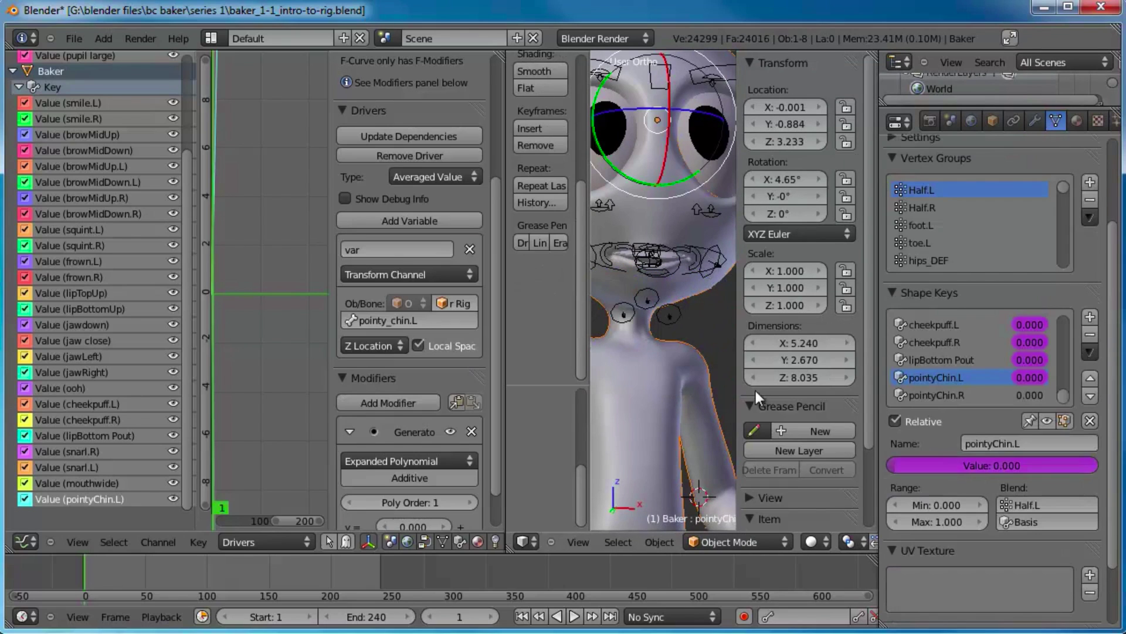
right_click(1032, 377)
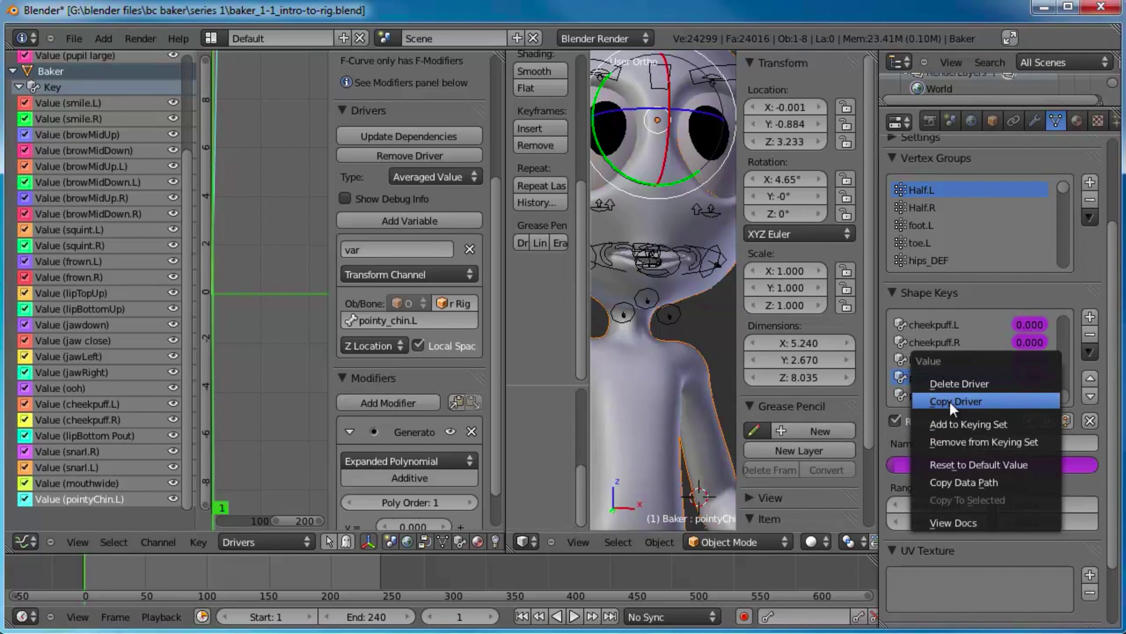
left_click(949, 402)
right_click(1030, 395)
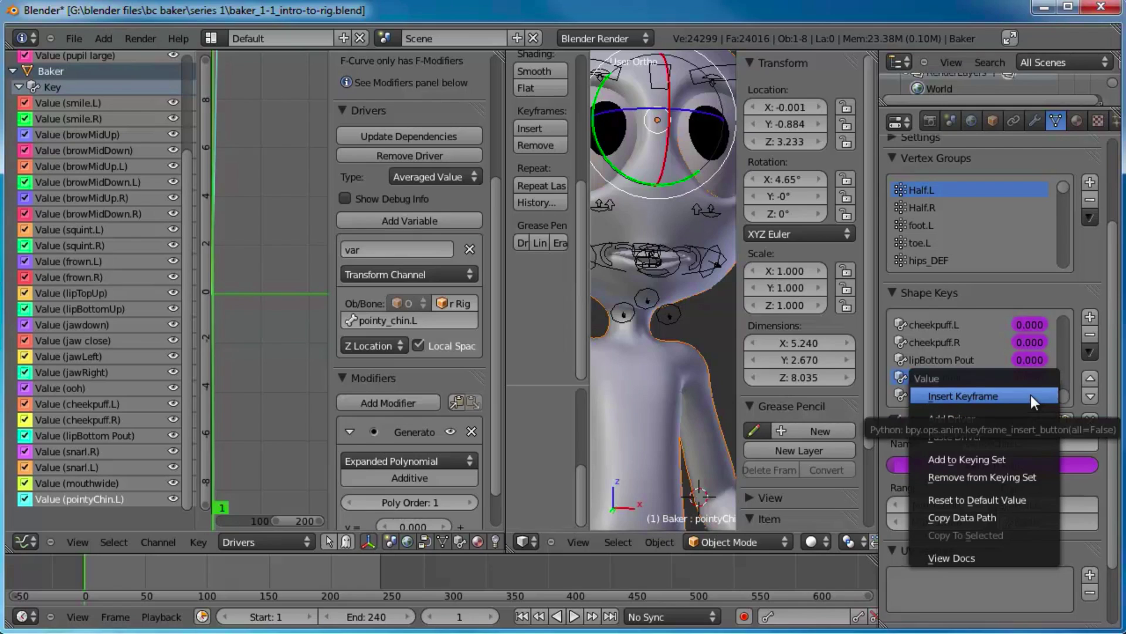
left_click(1024, 438)
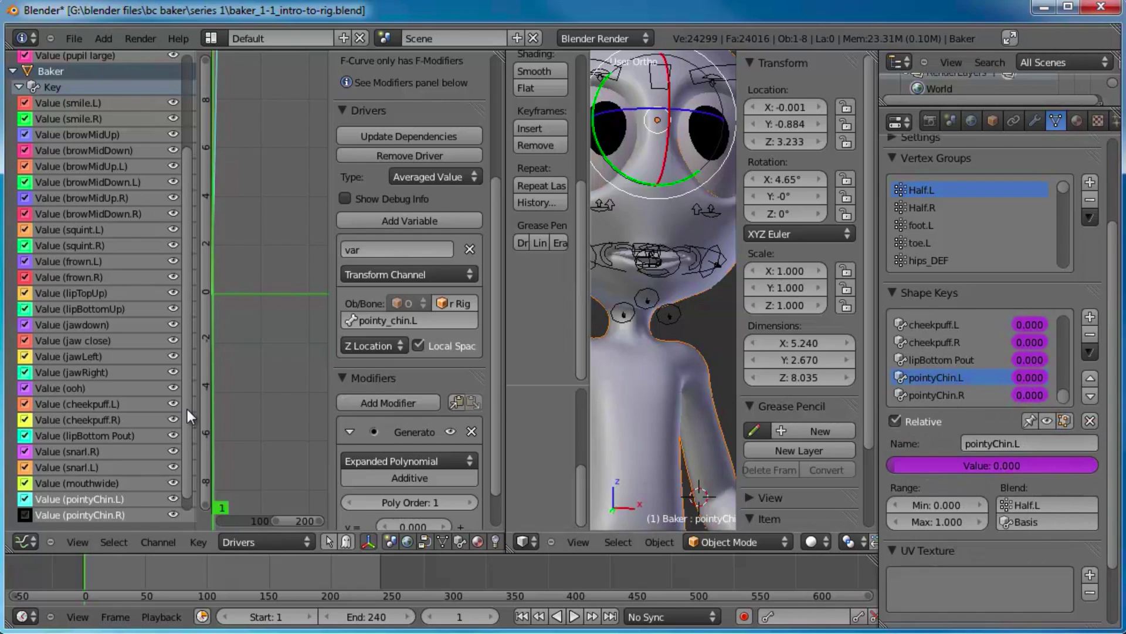
Change the pointyChin.R driver's target bone to pointy_chin.R
left_click_drag(191, 413, 189, 469)
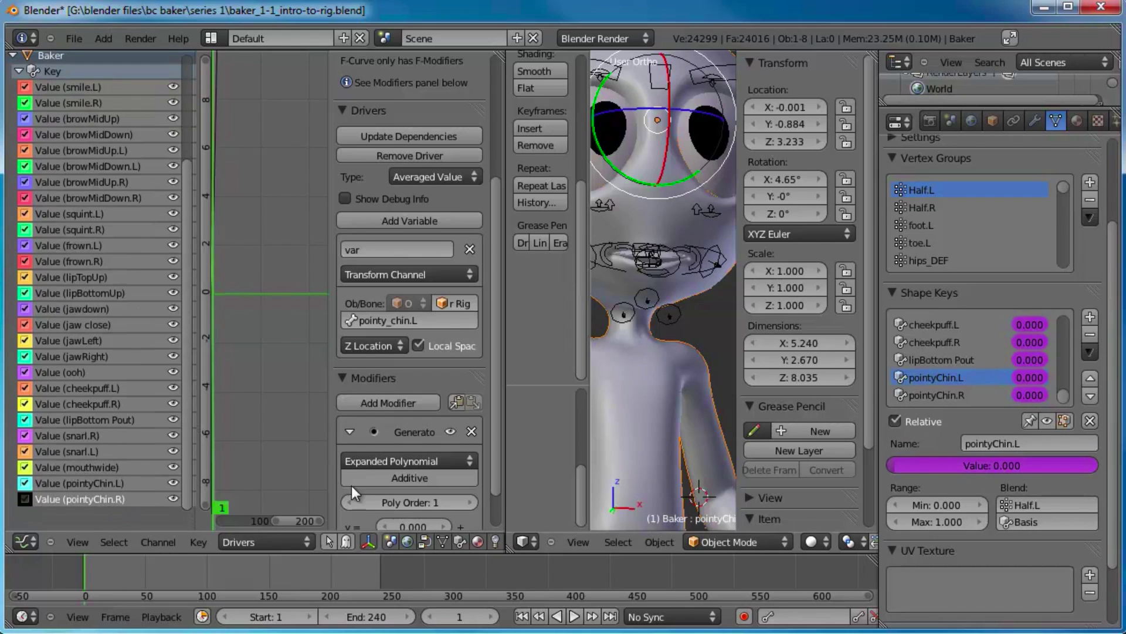
left_click(421, 320)
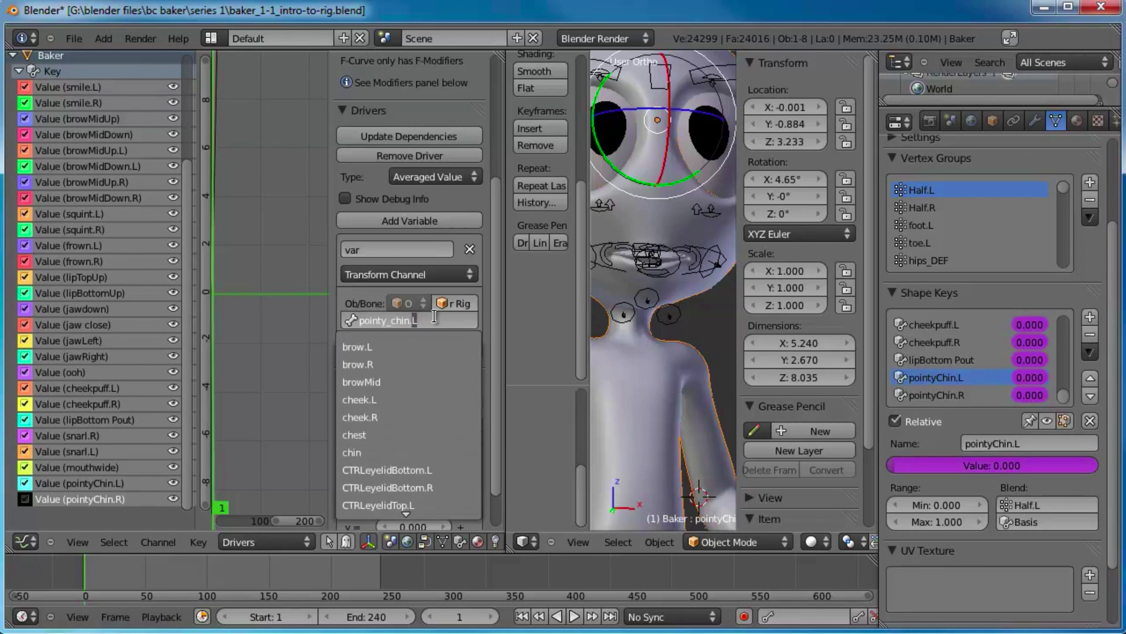
type("R")
key("Return")
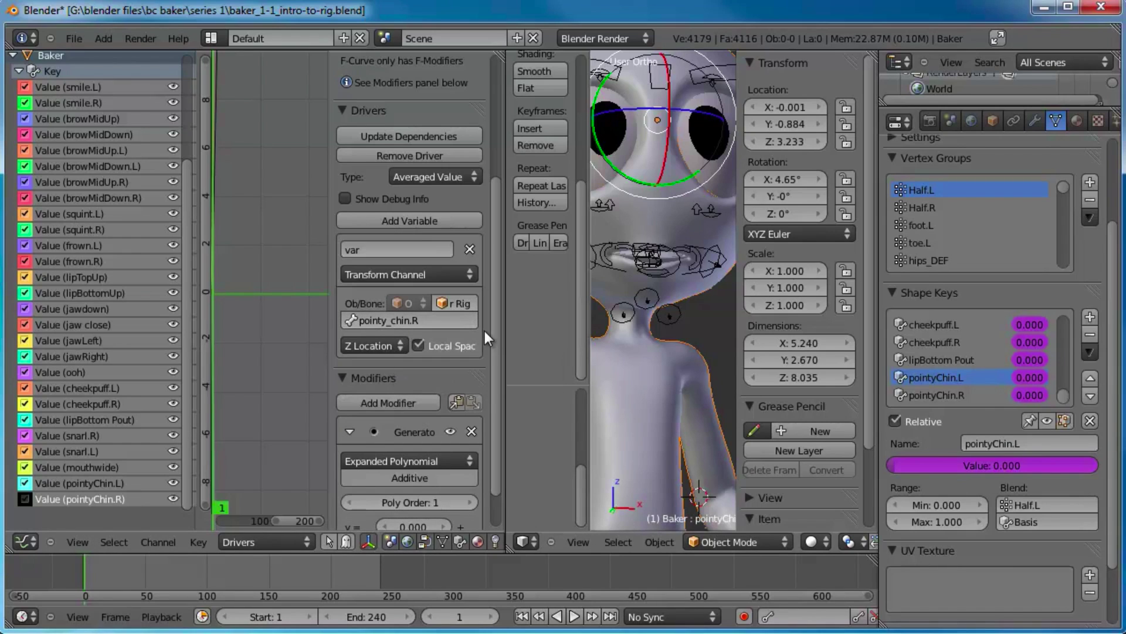
Widen the 3D viewport and hide its tool shelf and properties sidebar to focus on the chin controls
mouse_move(629, 321)
middle_mouse_down()
mouse_move(619, 340)
mouse_move(628, 333)
middle_mouse_up()
left_click_drag(507, 315, 386, 316)
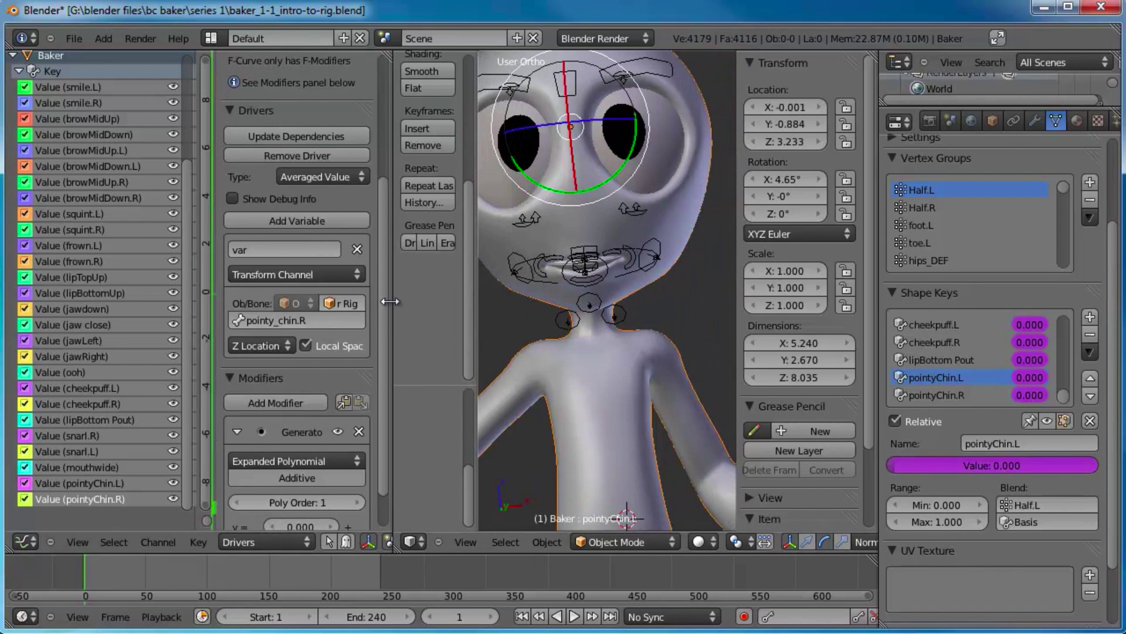
key("t")
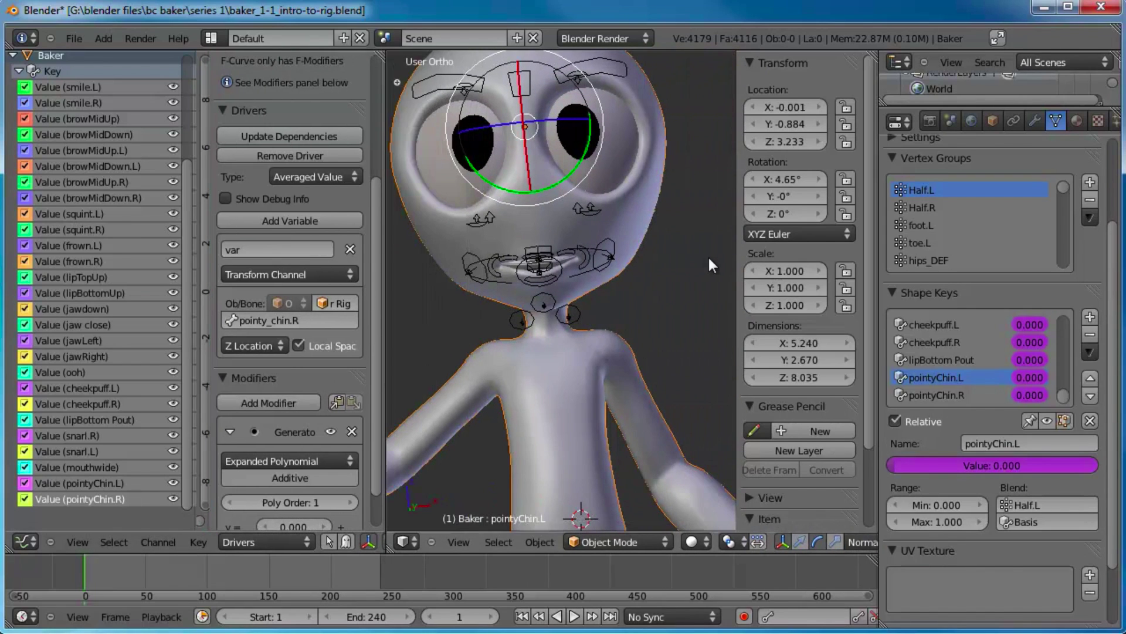
key("n")
scroll(702, 294, "up", 6)
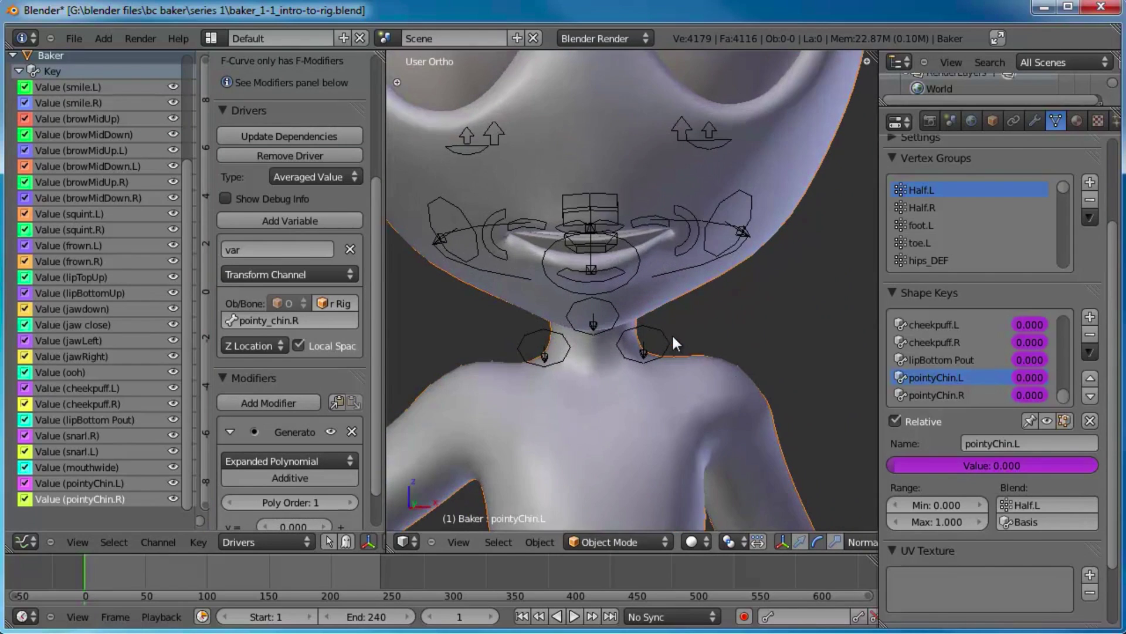
Test both chin drivers by moving the pointy_chin.R and pointy_chin.L bones in turn, cancelling each move
right_click(598, 358)
key("g")
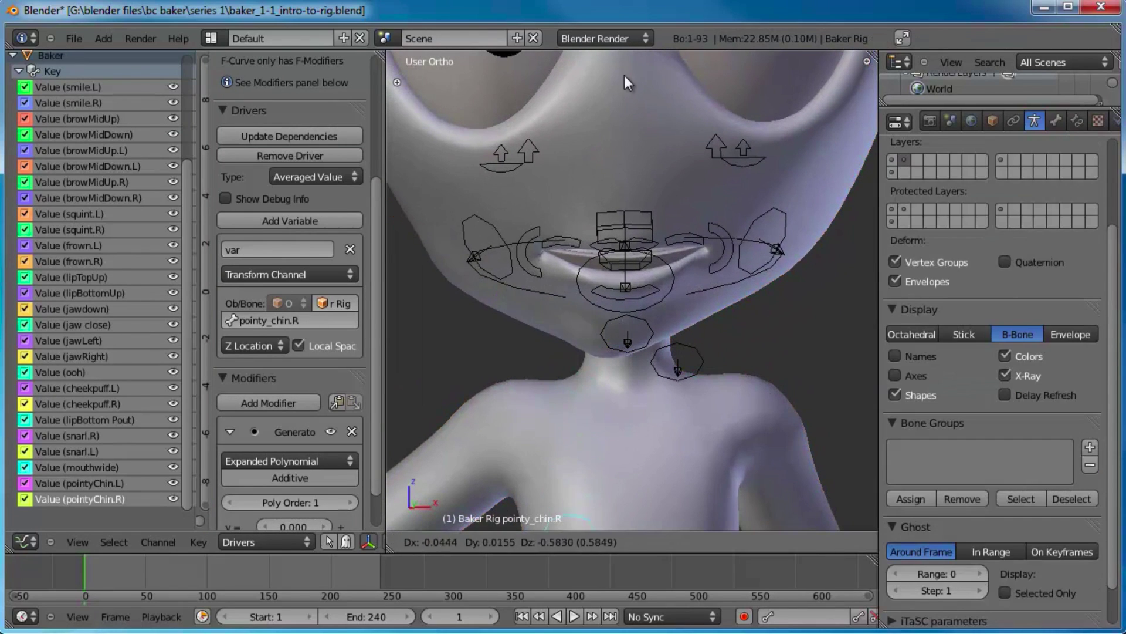
right_click(581, 429)
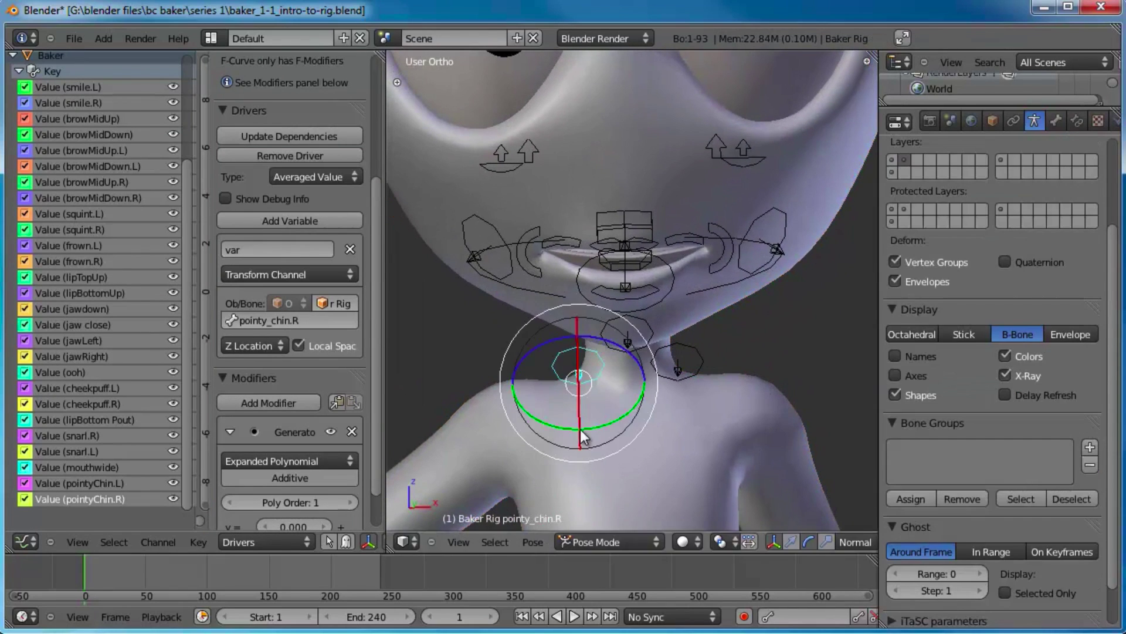
right_click(693, 354)
key("g")
right_click(701, 388)
Deselect all bones and examine Baker's face and its facial controls from several angles
scroll(689, 326, "down", 4)
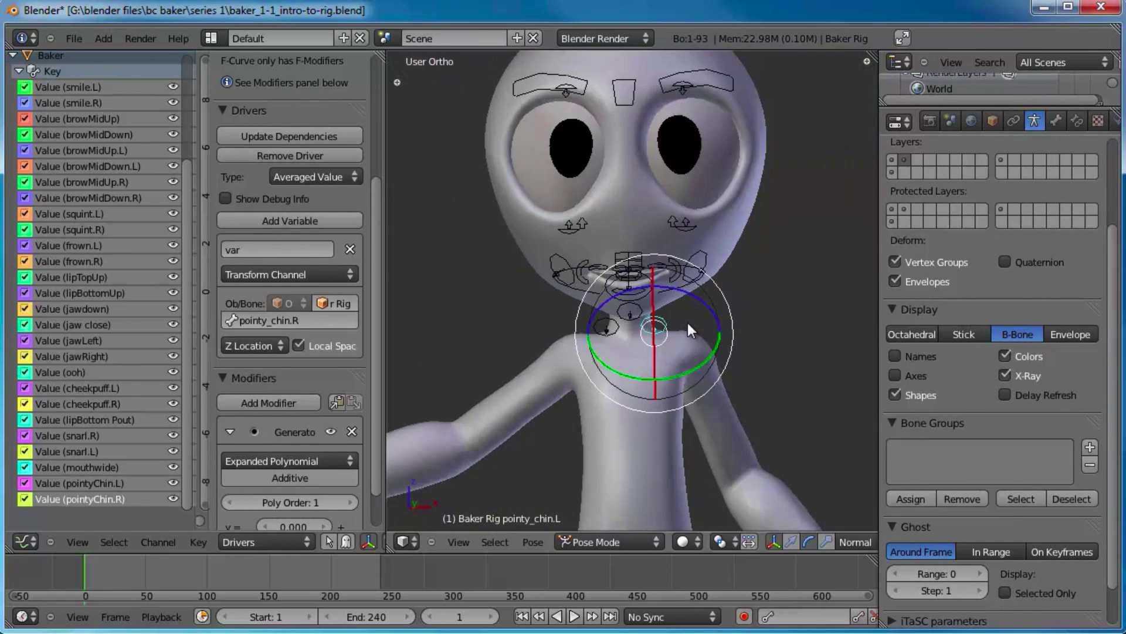
middle_click_drag(688, 322, 642, 341, "shift")
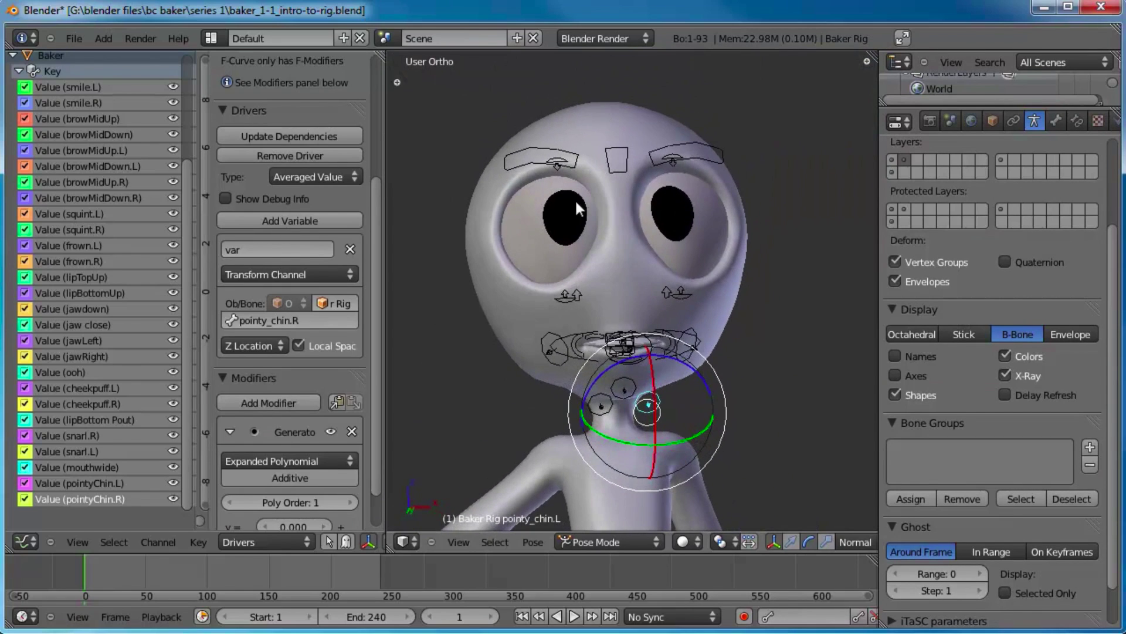
scroll(688, 286, "up", 2)
middle_click_drag(688, 286, 629, 293)
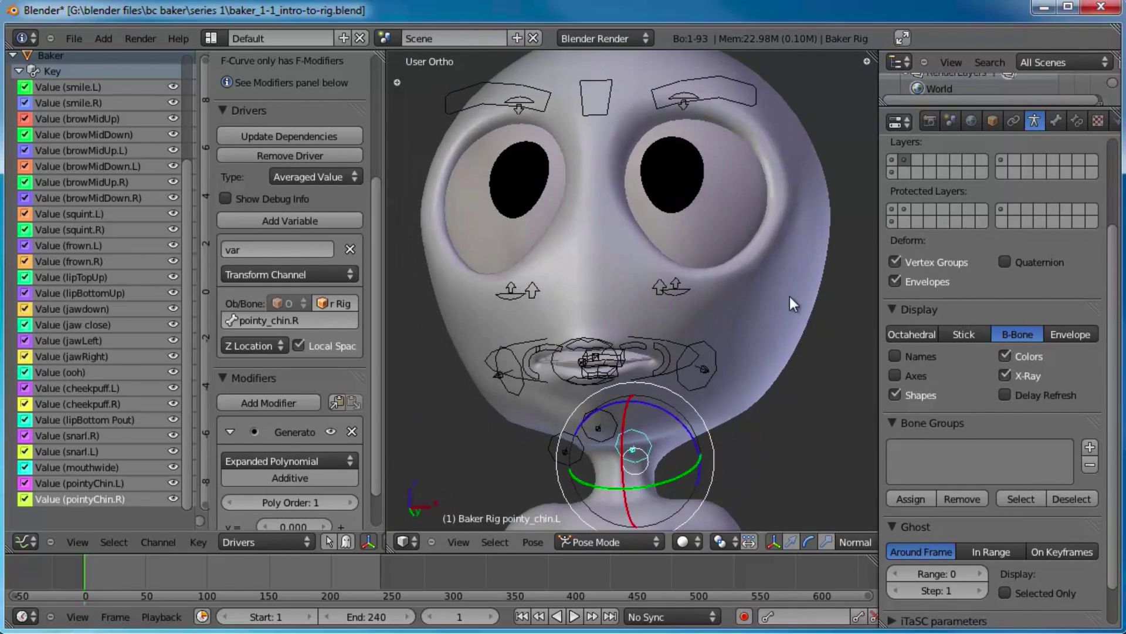
middle_click_drag(789, 297, 670, 335)
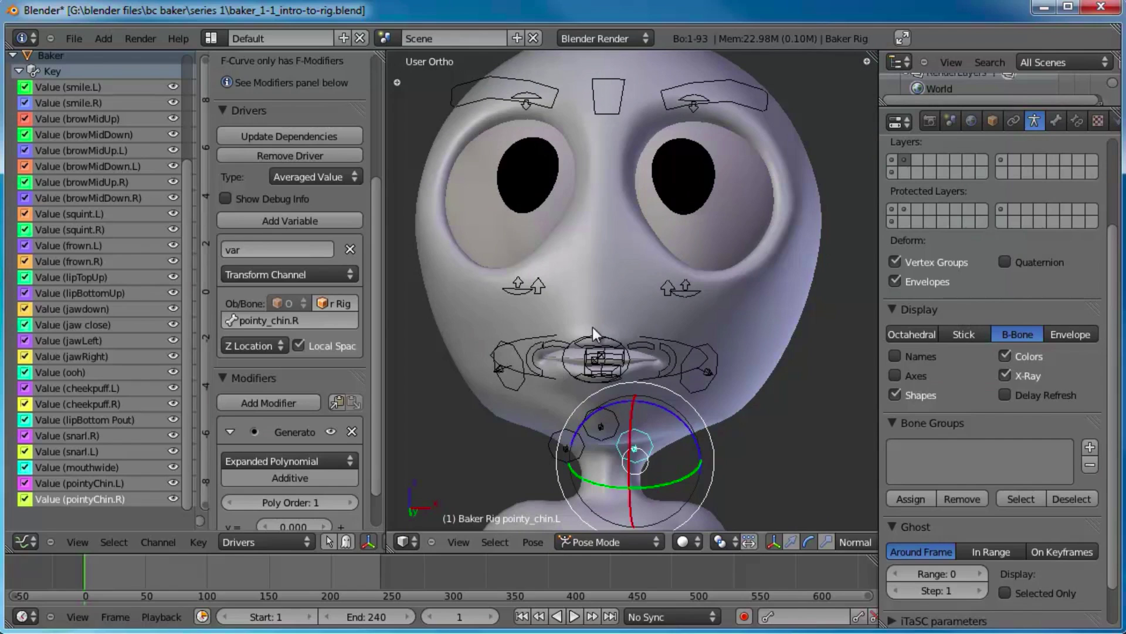
middle_click_drag(600, 337, 596, 362)
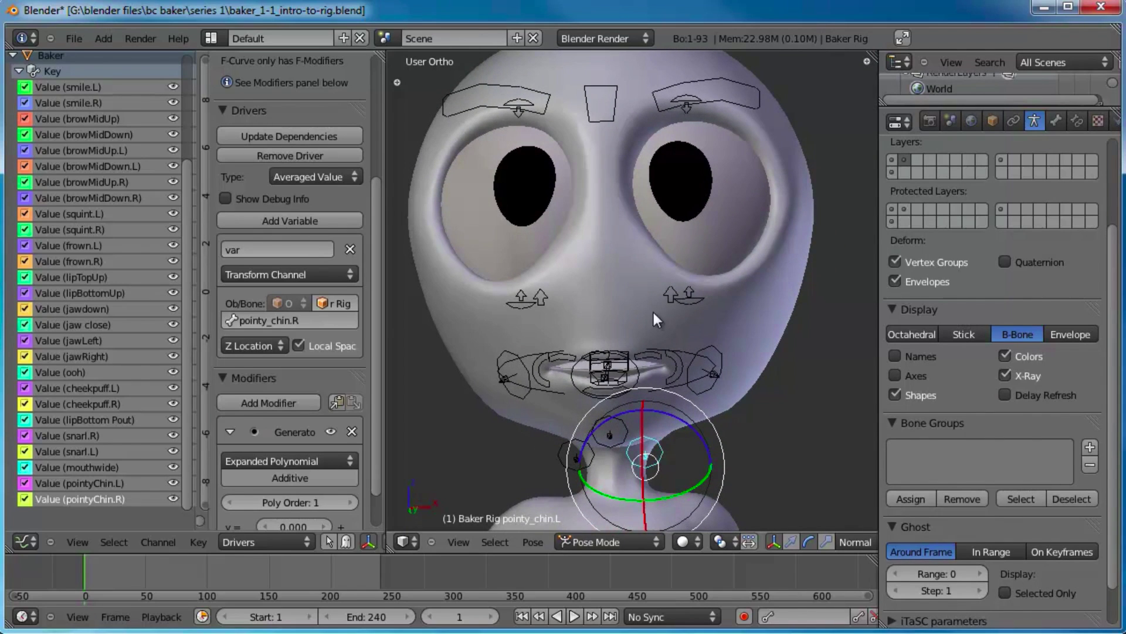
middle_click_drag(687, 283, 687, 351, "shift")
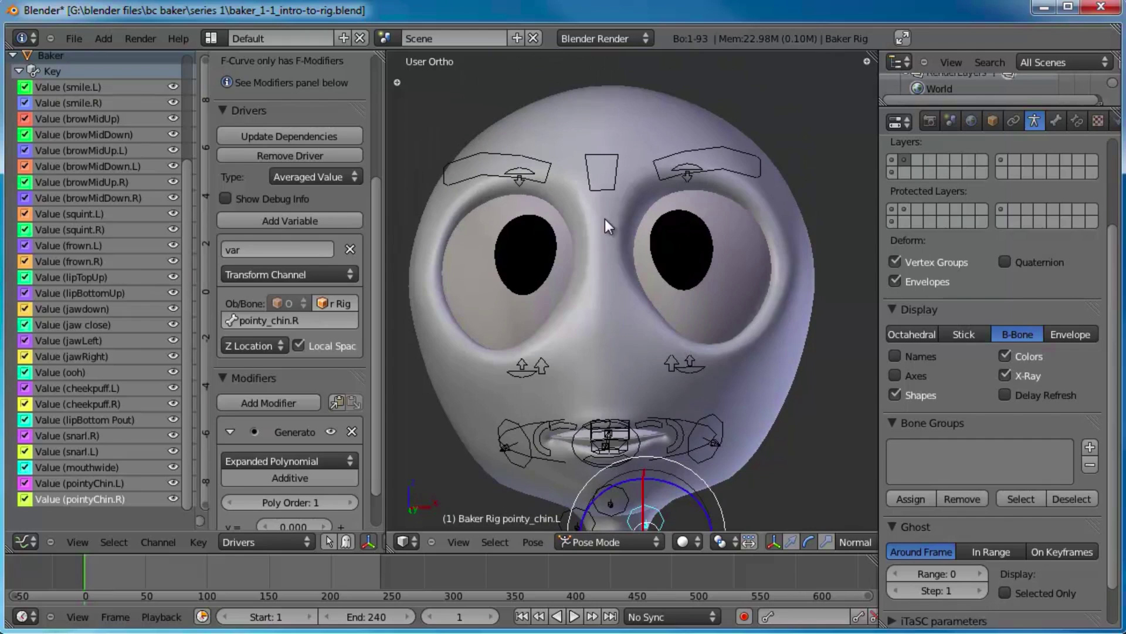
middle_click_drag(639, 230, 671, 209)
middle_click_drag(618, 393, 631, 333, "shift")
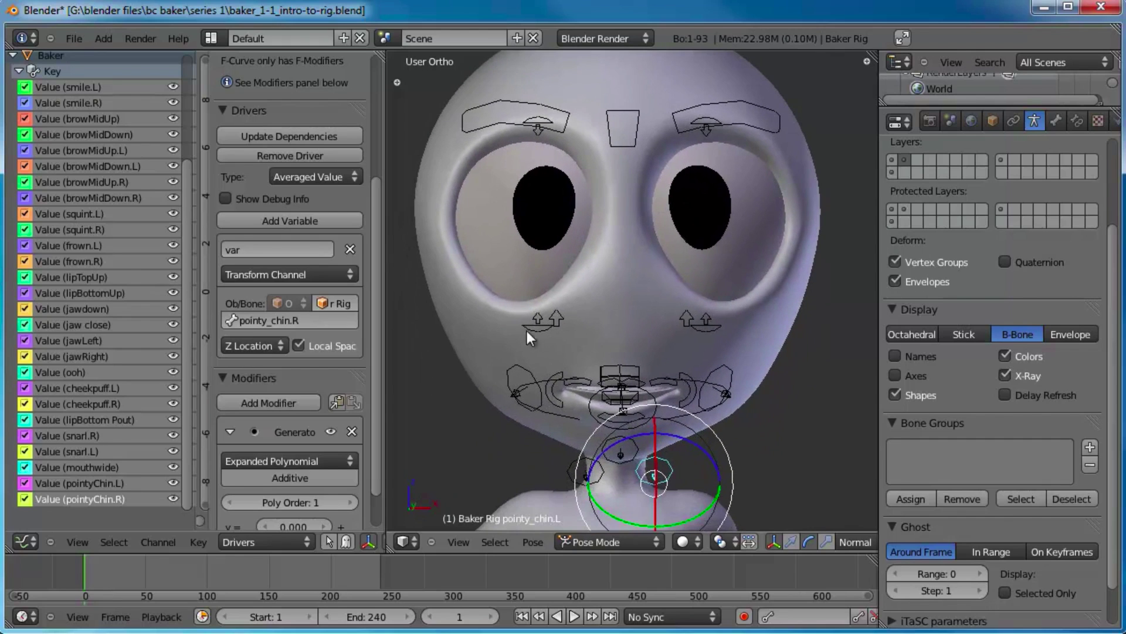
scroll(700, 304, "down", 2)
middle_click_drag(699, 304, 589, 284)
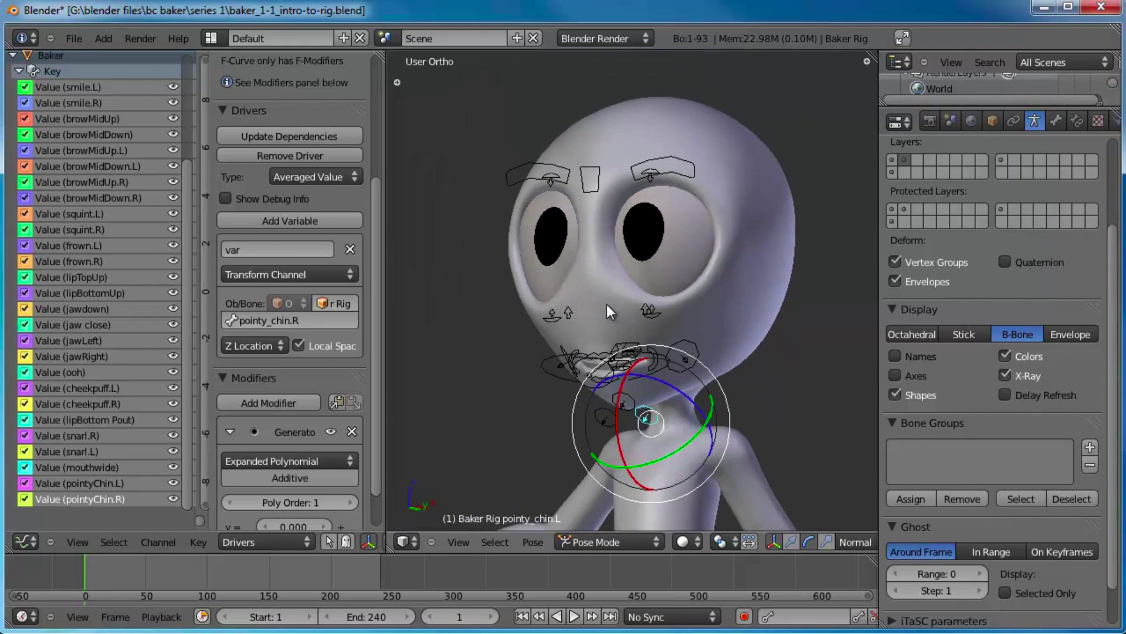
key("a")
scroll(617, 316, "up", 2)
middle_click_drag(722, 374, 690, 366)
middle_click_drag(550, 277, 650, 307)
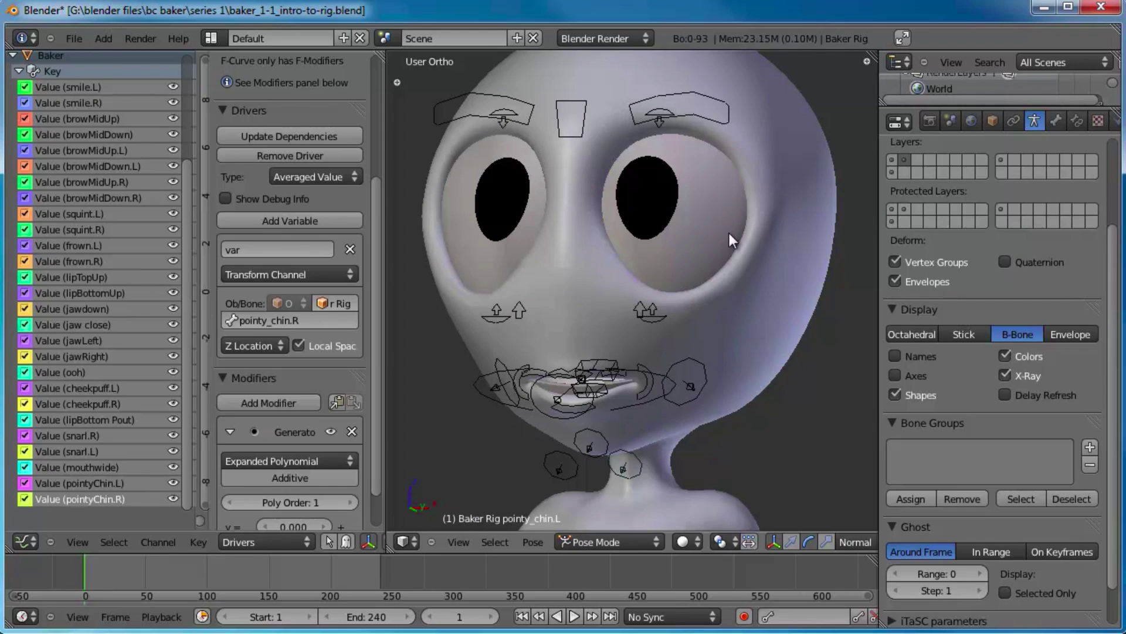
scroll(620, 234, "up", 2)
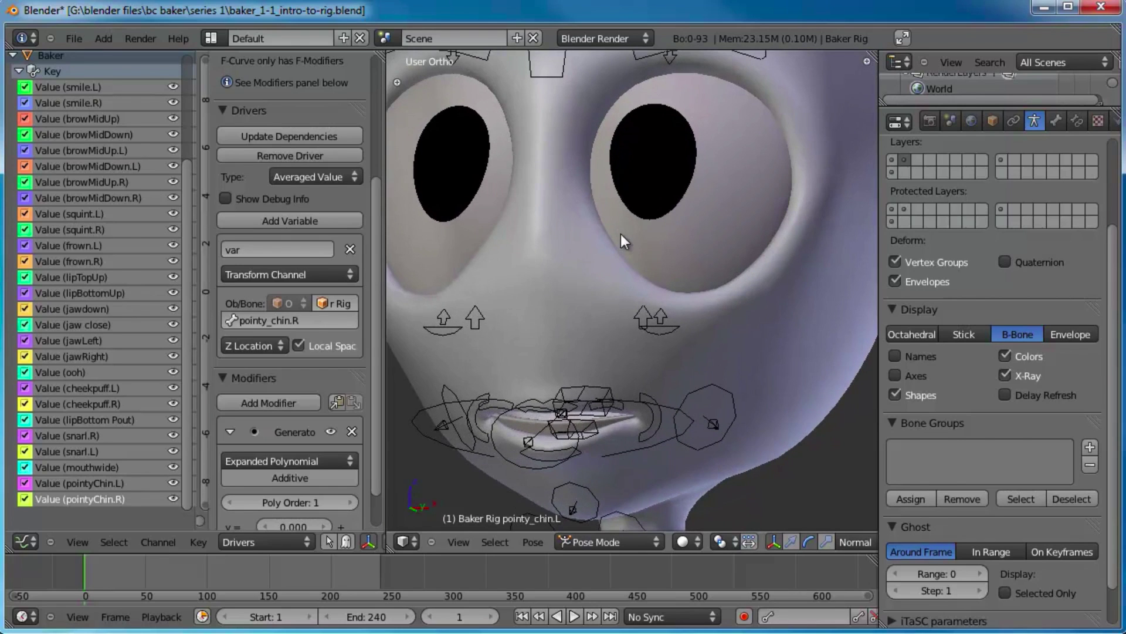
scroll(620, 234, "down", 3)
middle_click_drag(613, 216, 670, 272)
scroll(651, 258, "up", 1)
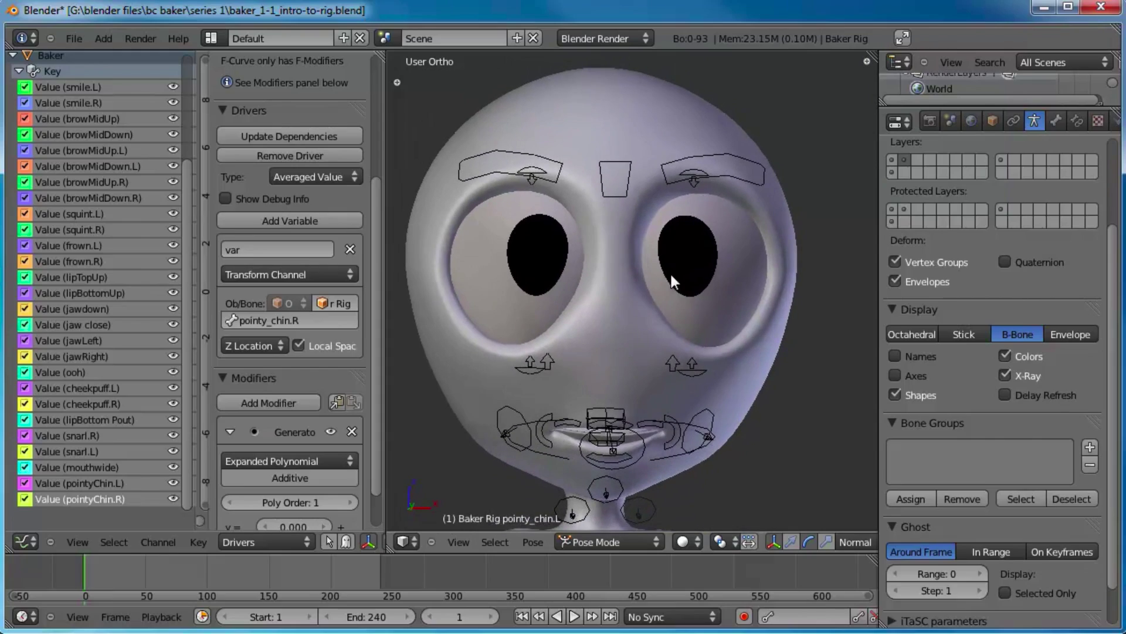